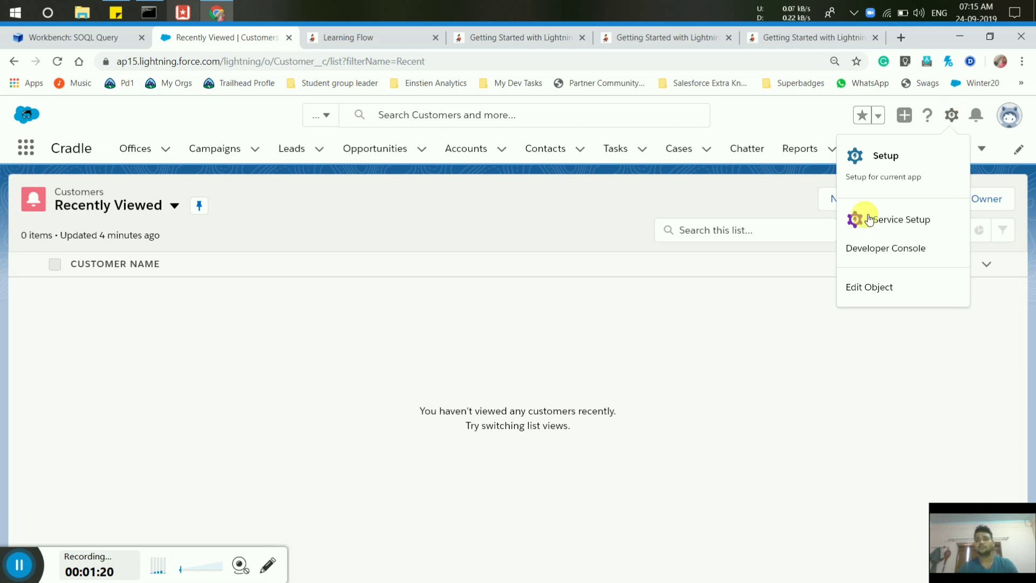
Search Setup for 'flow', open the Flows page and start a New Flow.
left_click(904, 162)
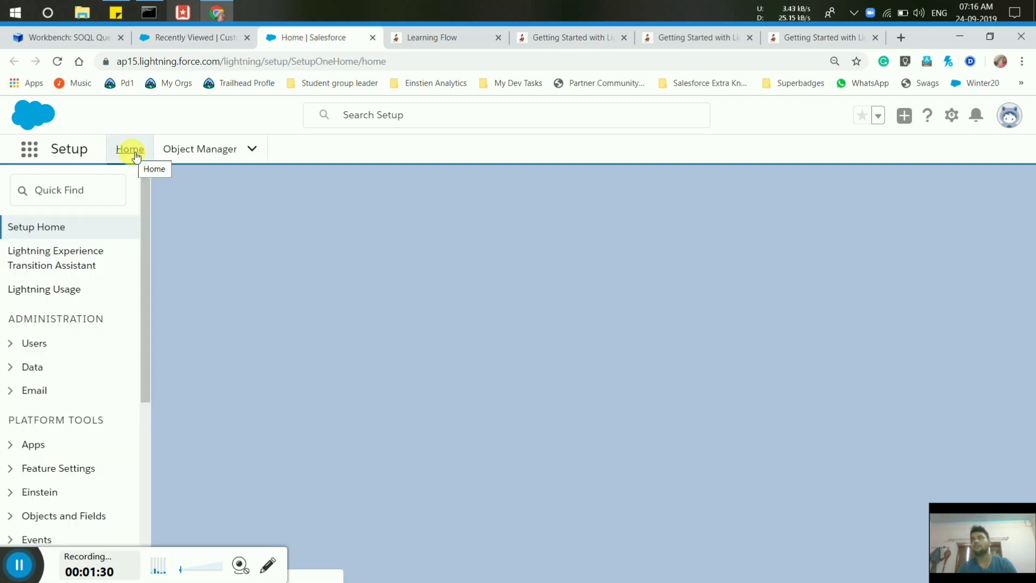
left_click(71, 205)
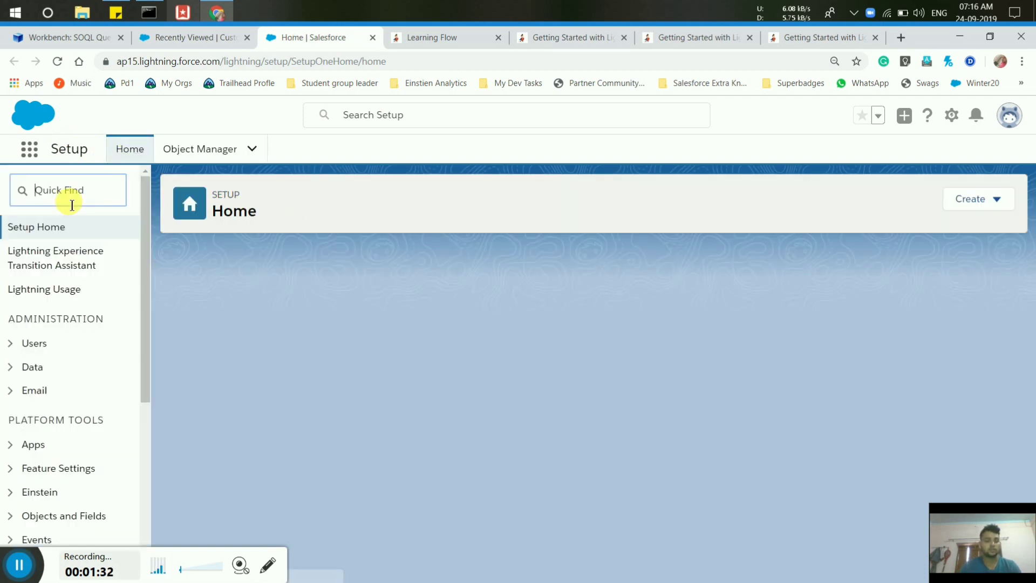
type("flow")
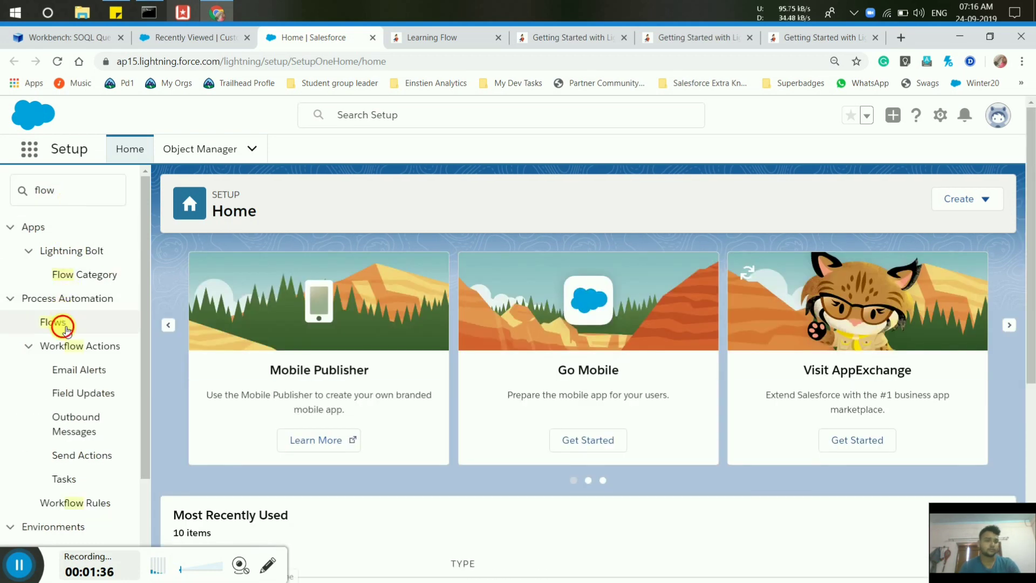
left_click(65, 323)
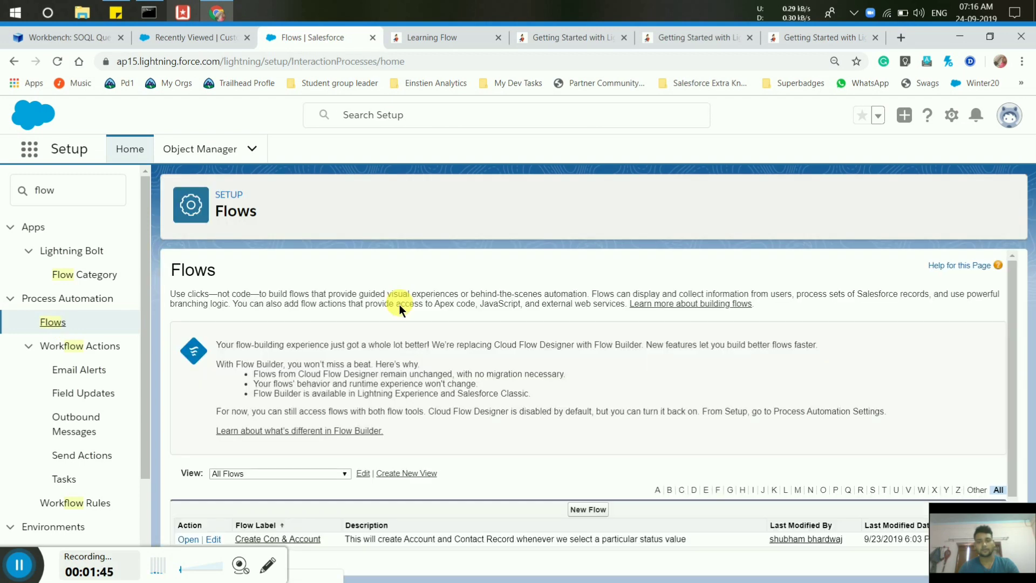
scroll(553, 380, "down", 2)
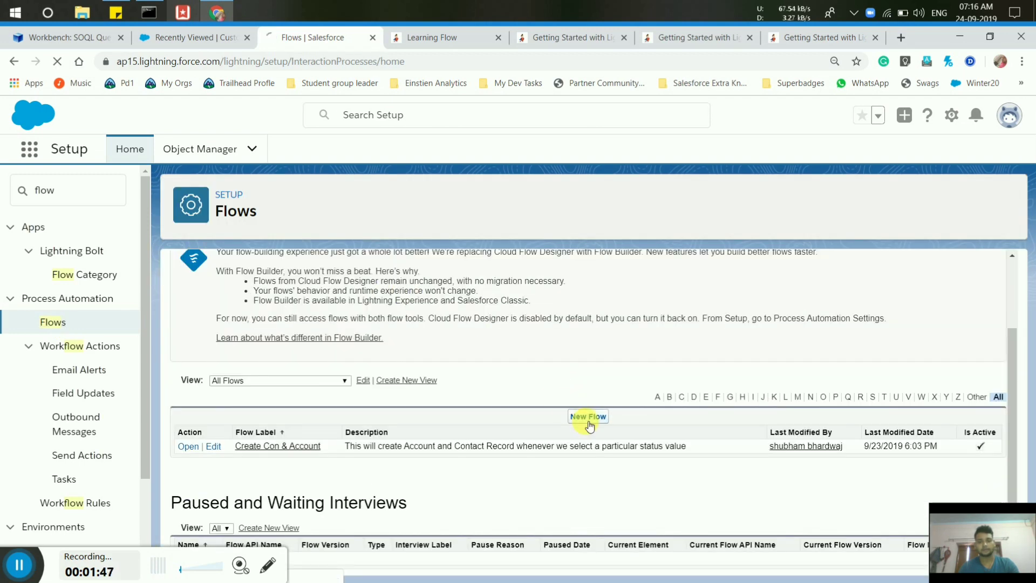
left_click(587, 418)
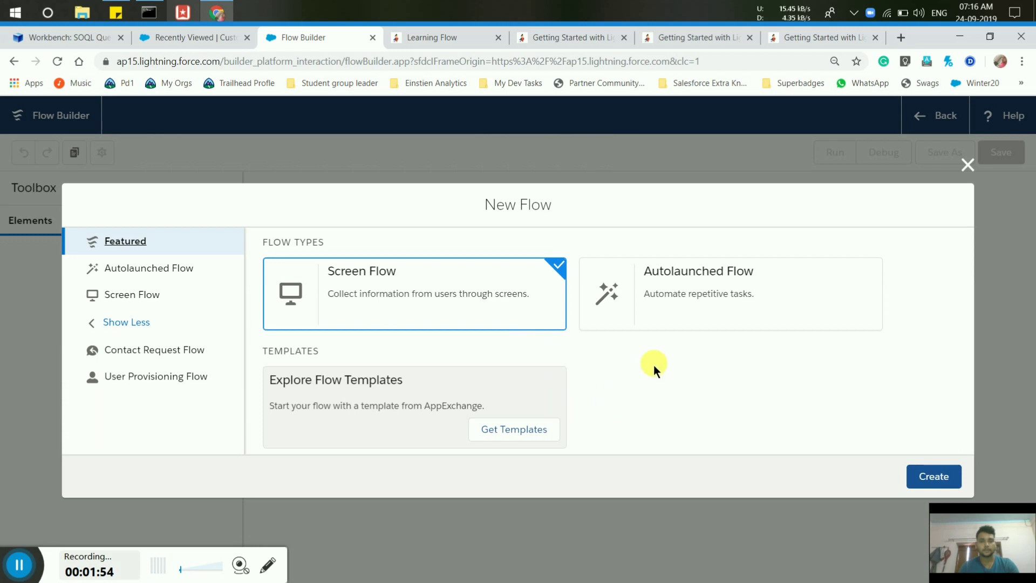
Create an Autolaunched Flow, opening a canvas with only the Start element.
left_click(667, 288)
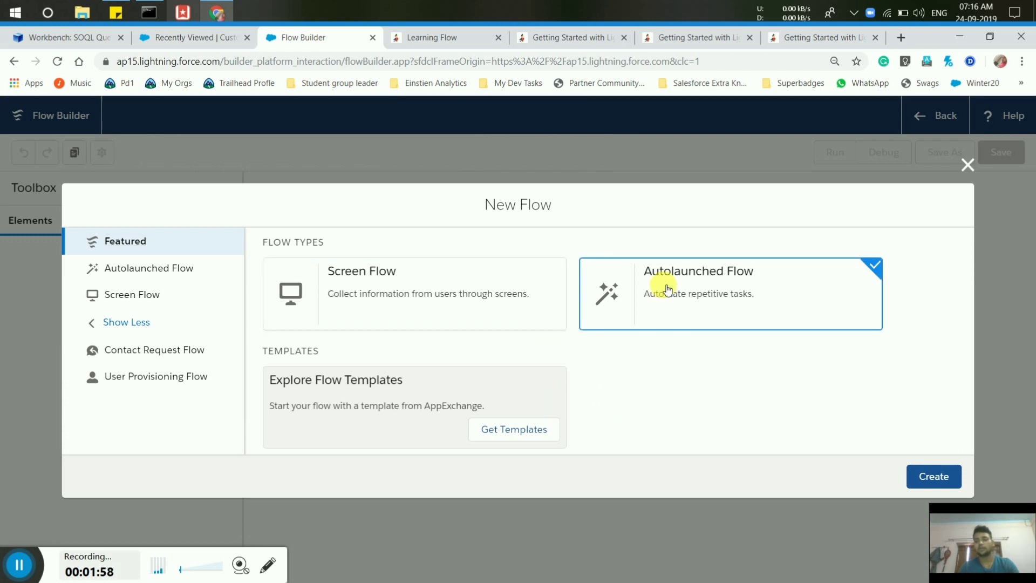
left_click(940, 482)
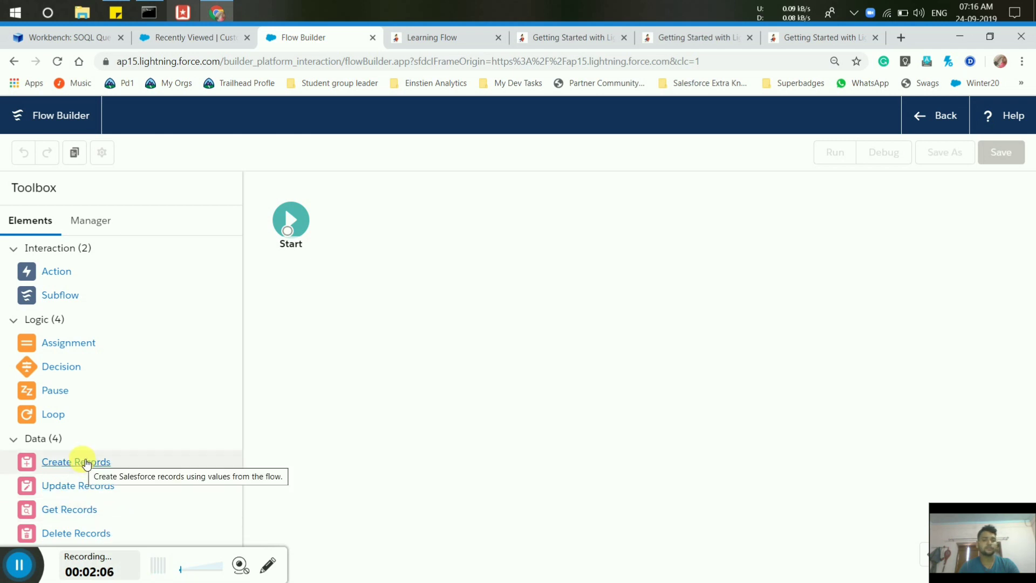
left_click_drag(85, 463, 84, 467)
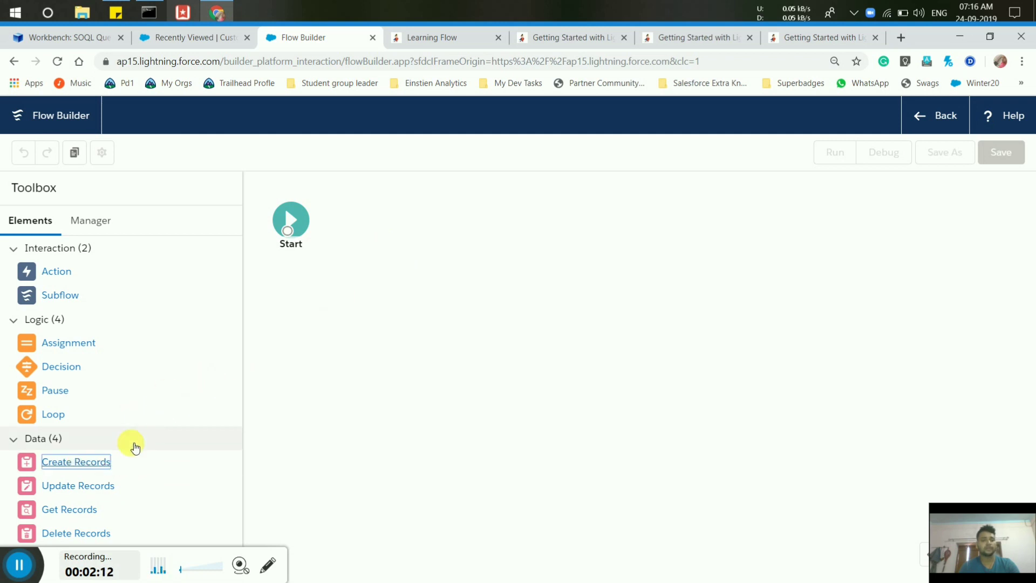
Start a new Variable resource named varCustomer with the Record data type.
left_click(94, 229)
left_click(73, 296)
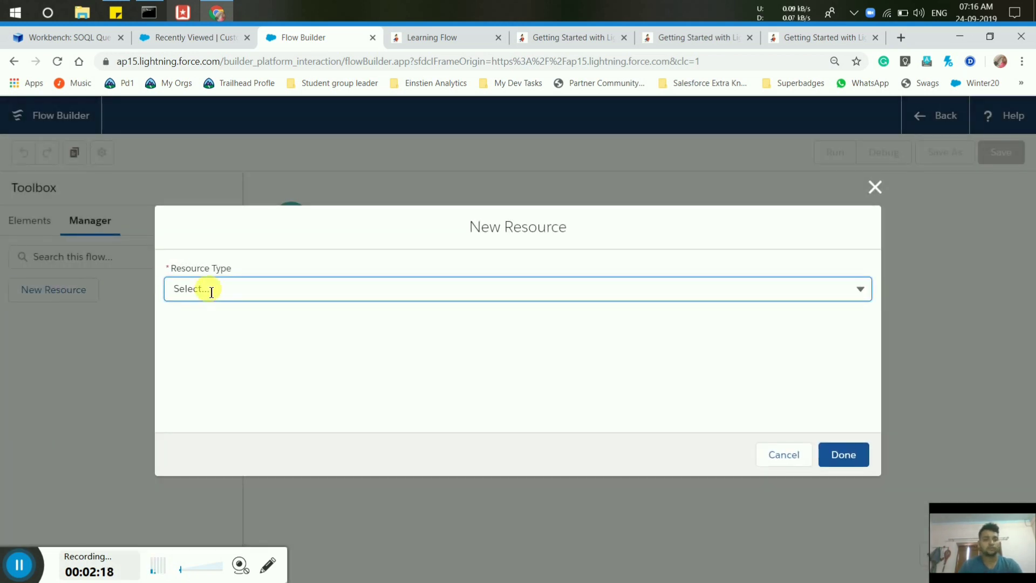
left_click(210, 290)
left_click(223, 326)
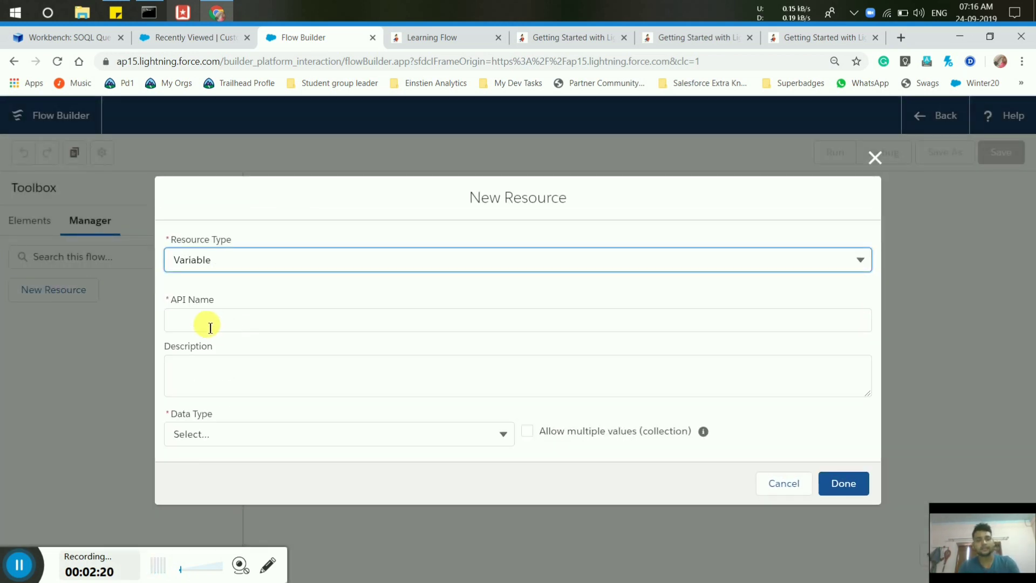
left_click(210, 326)
type("varC")
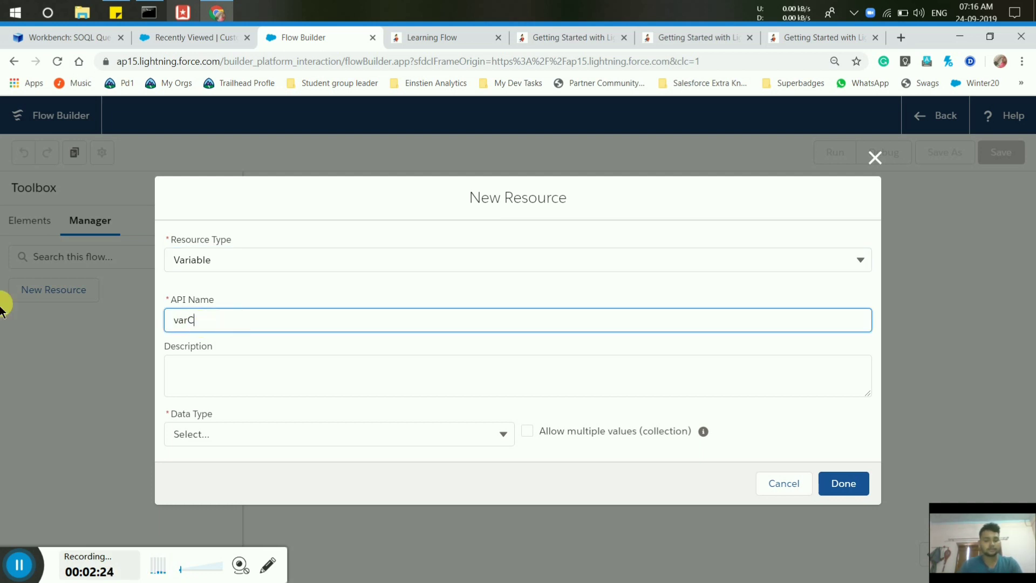
type("ustomer")
left_click(297, 434)
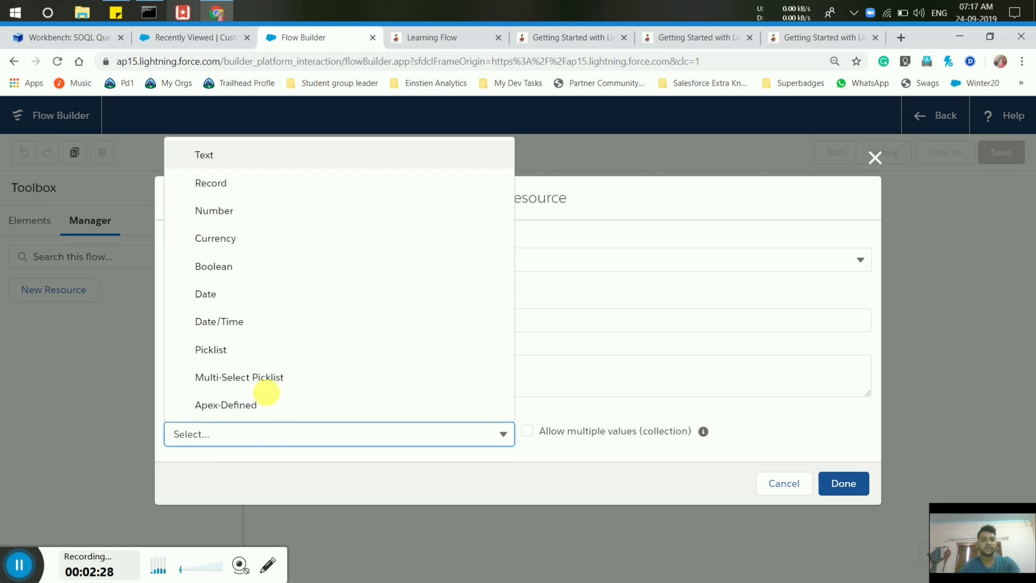
left_click(239, 180)
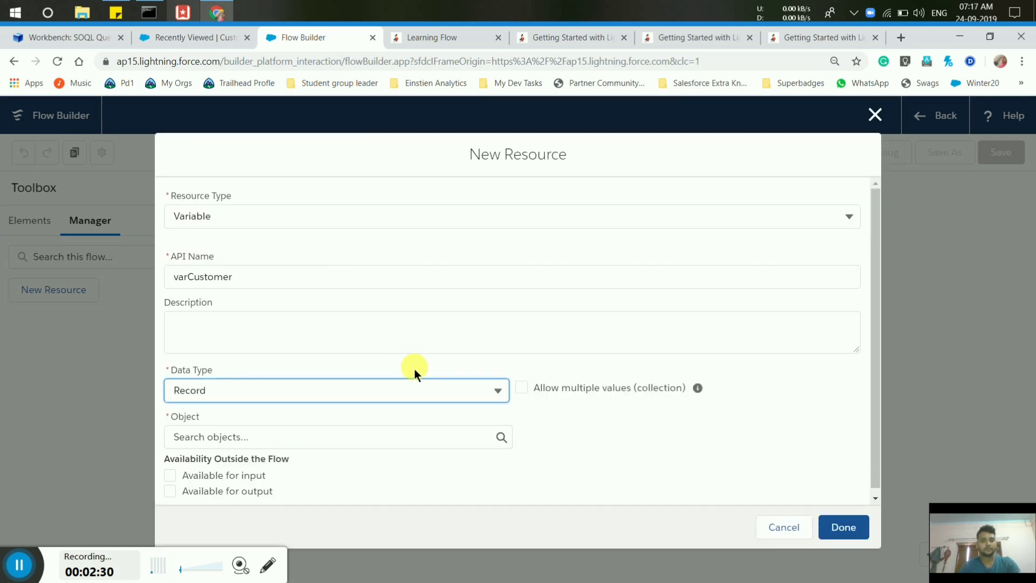
Set varCustomer's object to Customer, make it available for input, and save it.
left_click(224, 446)
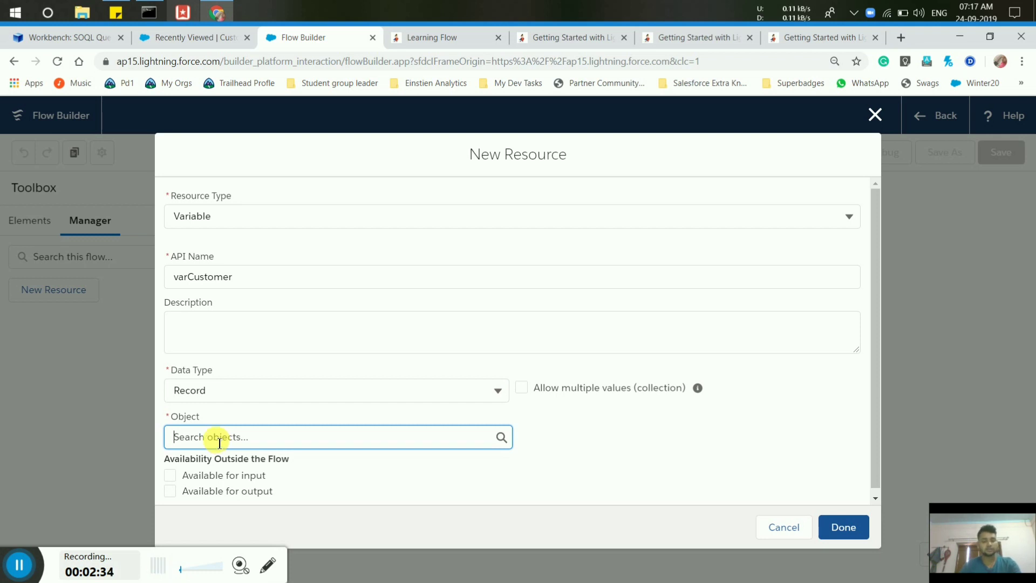
type("Cust")
key("BackSpace")
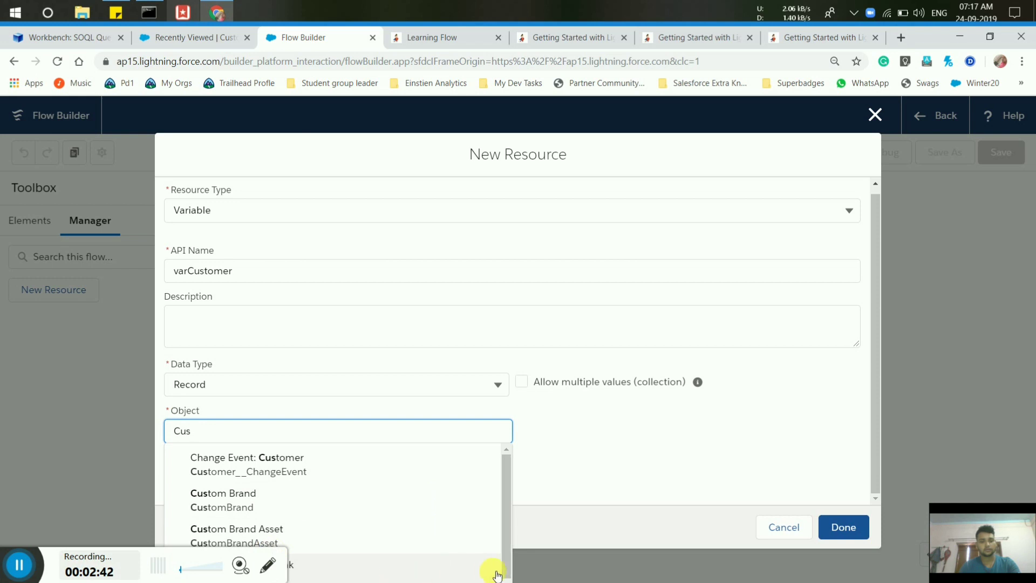
type("to")
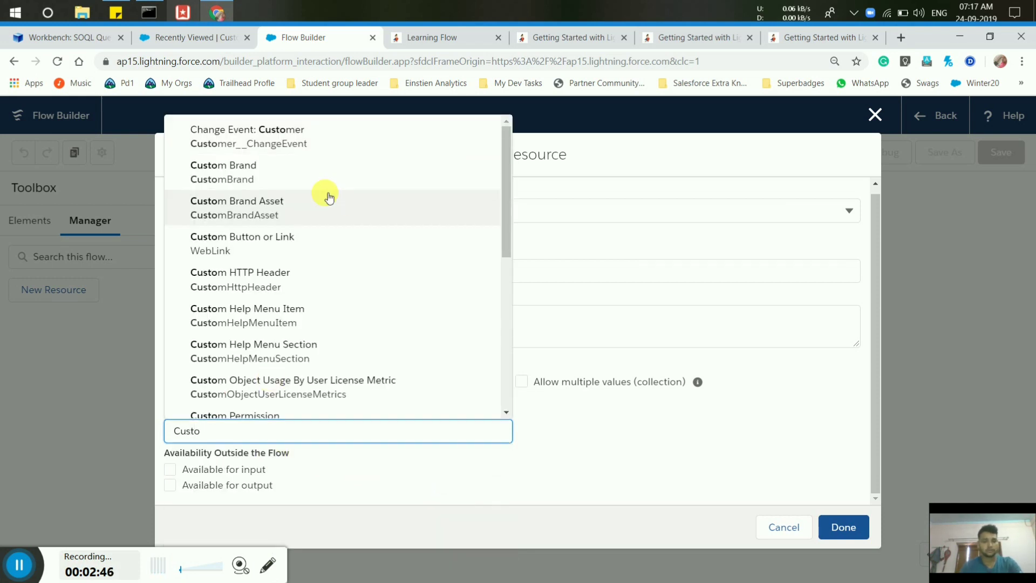
left_click(509, 414)
left_click(509, 414)
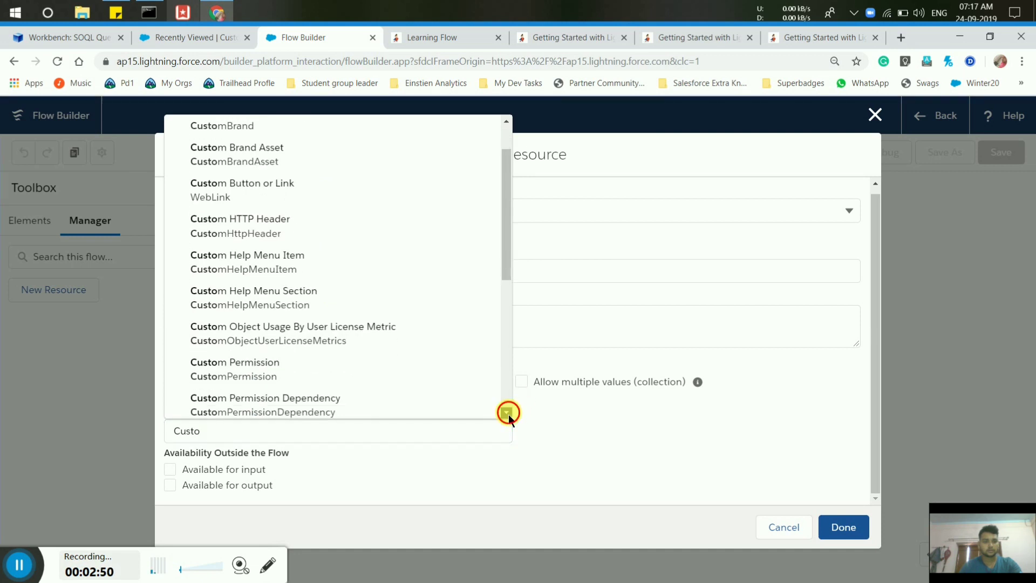
left_click(508, 414)
left_click(508, 415)
left_click(508, 415)
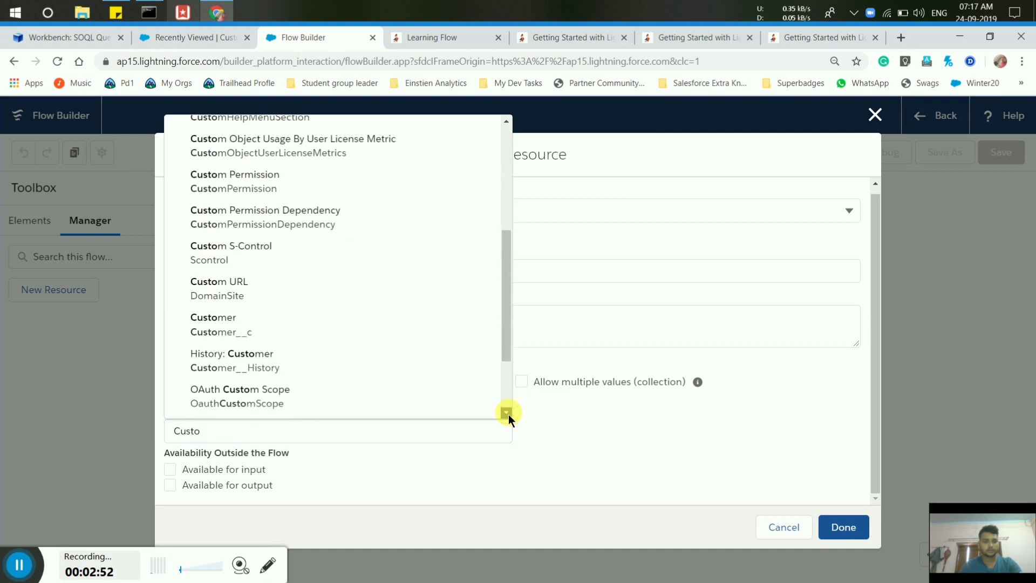
left_click(508, 414)
left_click(193, 309)
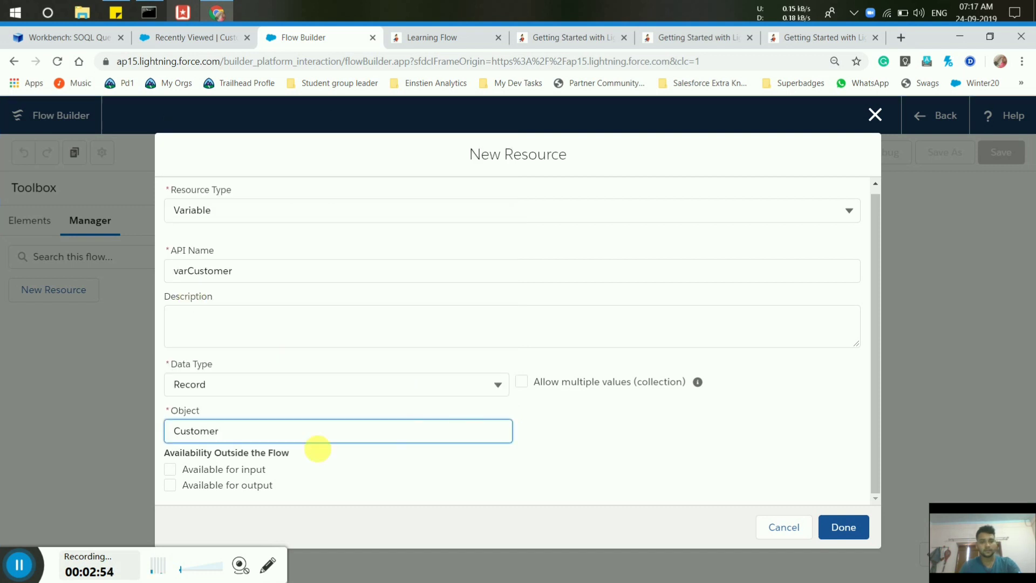
left_click(169, 470)
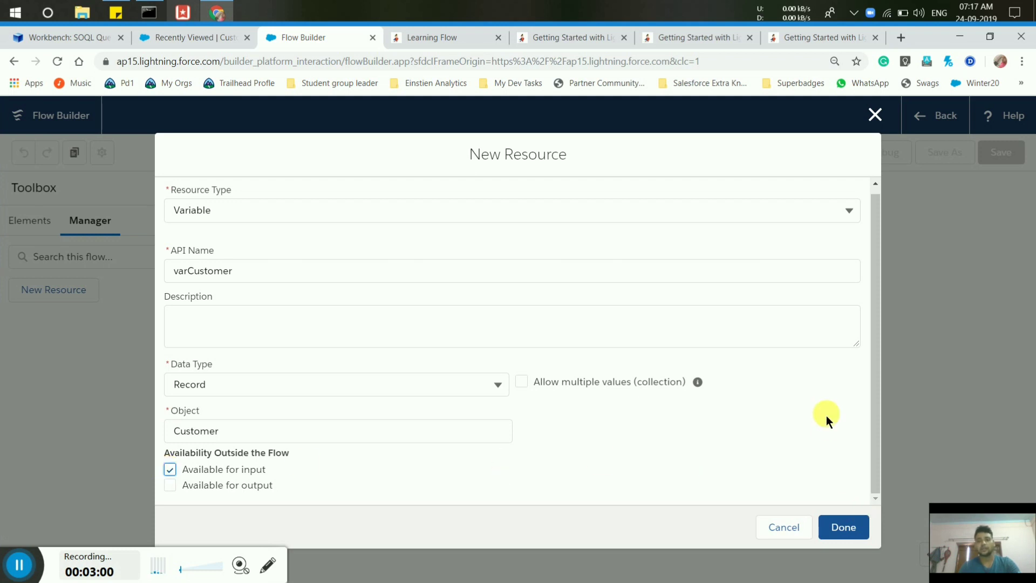
left_click(844, 528)
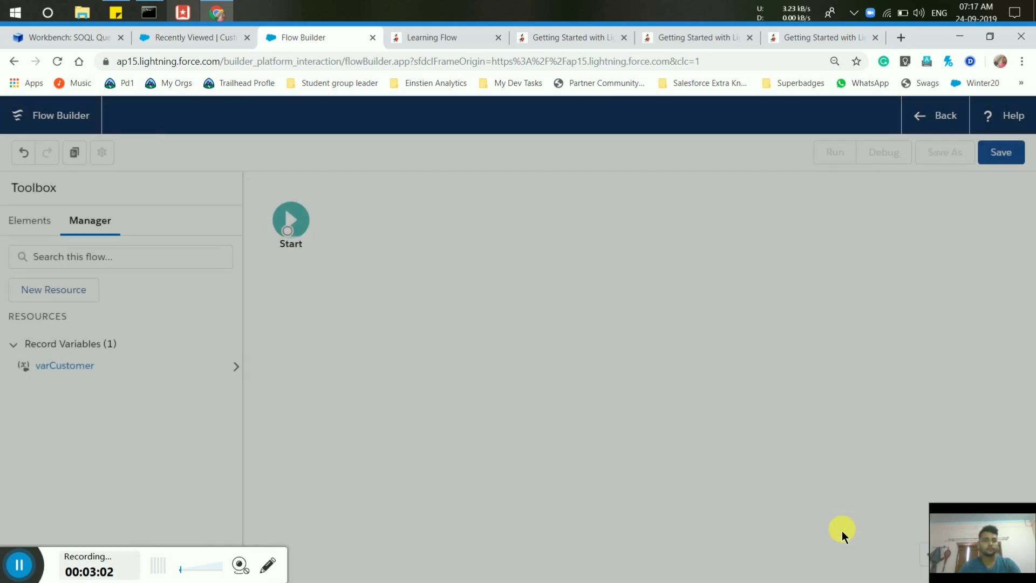
Place a Create Records element beside Start and label it Create Account.
left_click(36, 221)
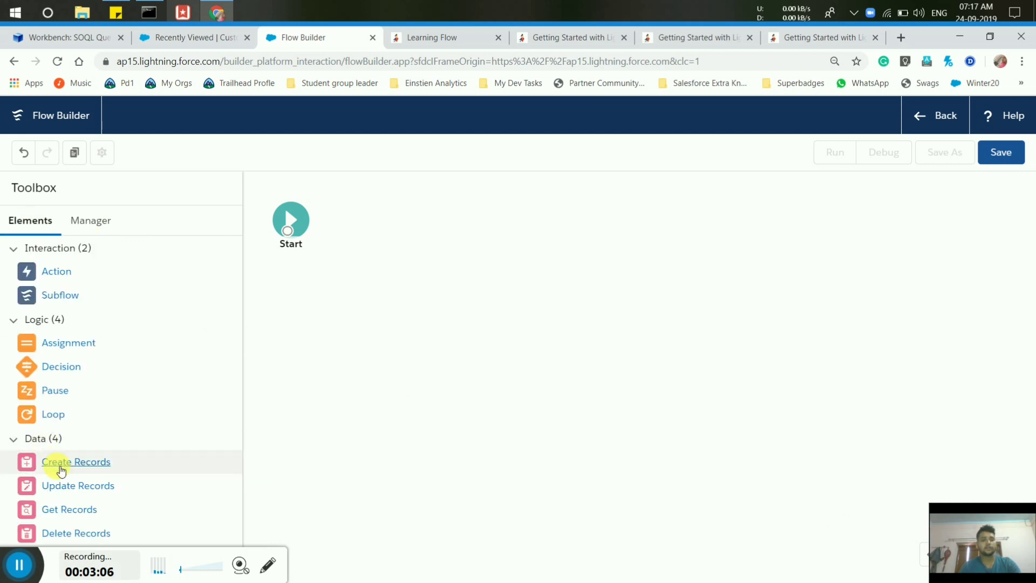
left_click_drag(61, 471, 391, 224)
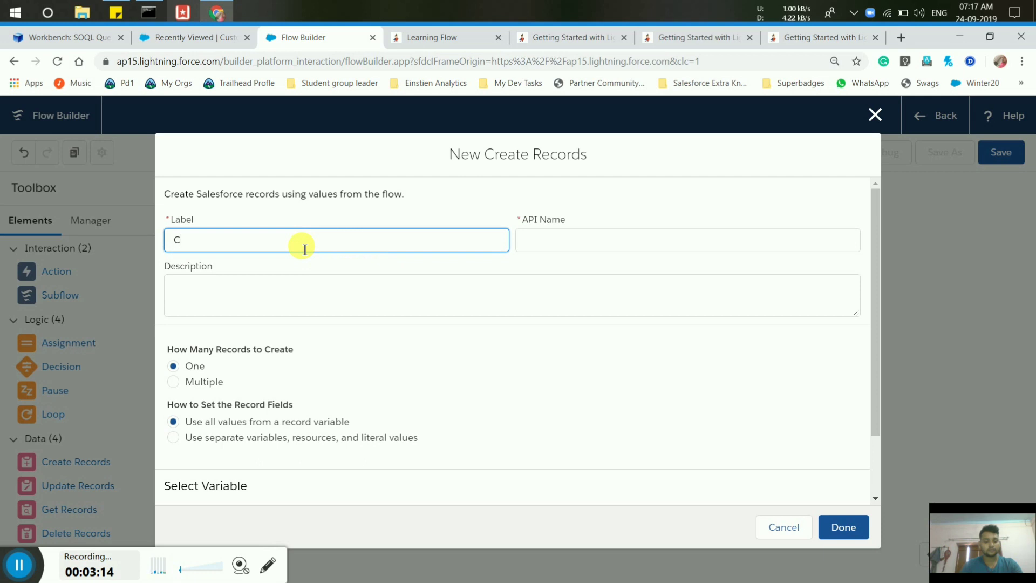
type("ate")
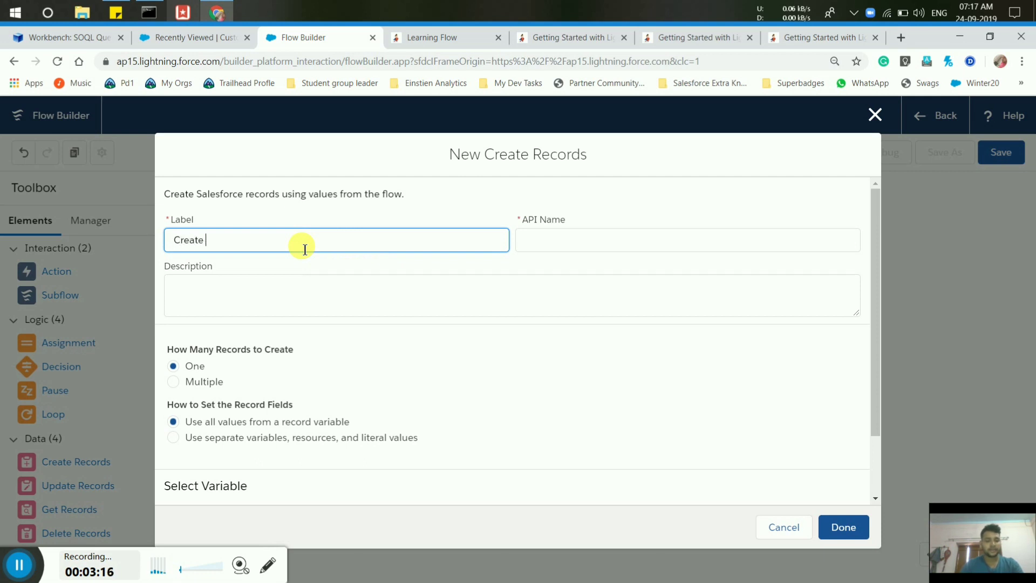
type(" Account")
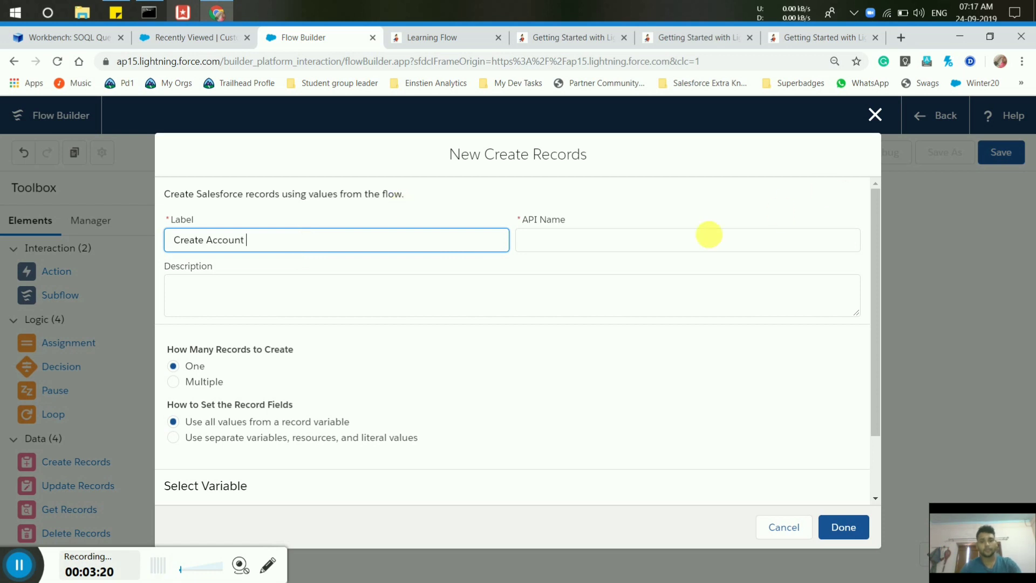
left_click(643, 255)
Describe Create Account as 'An account is Get created', accepting the Grammarly correction.
left_click(337, 299)
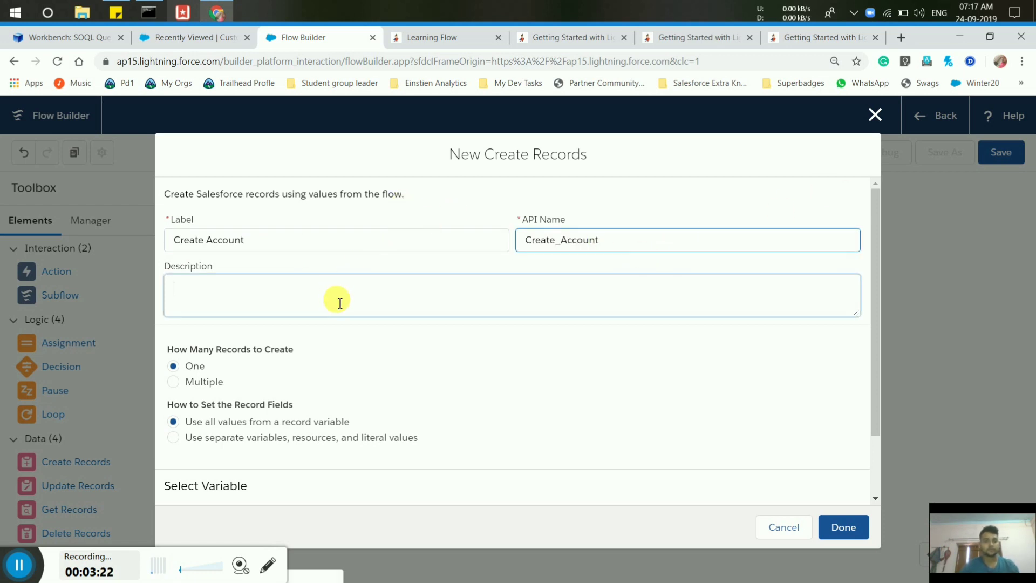
type("S")
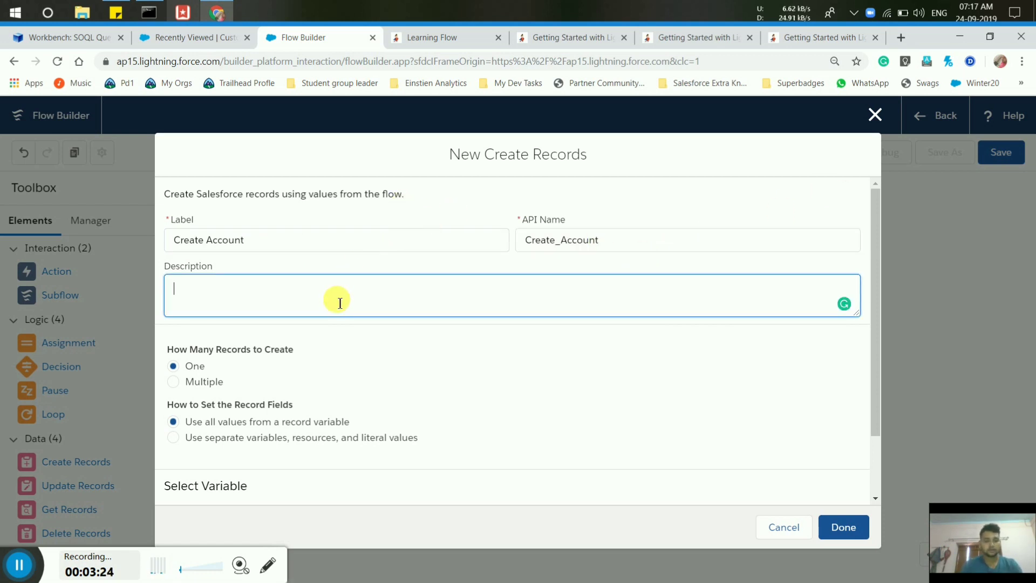
type("Account")
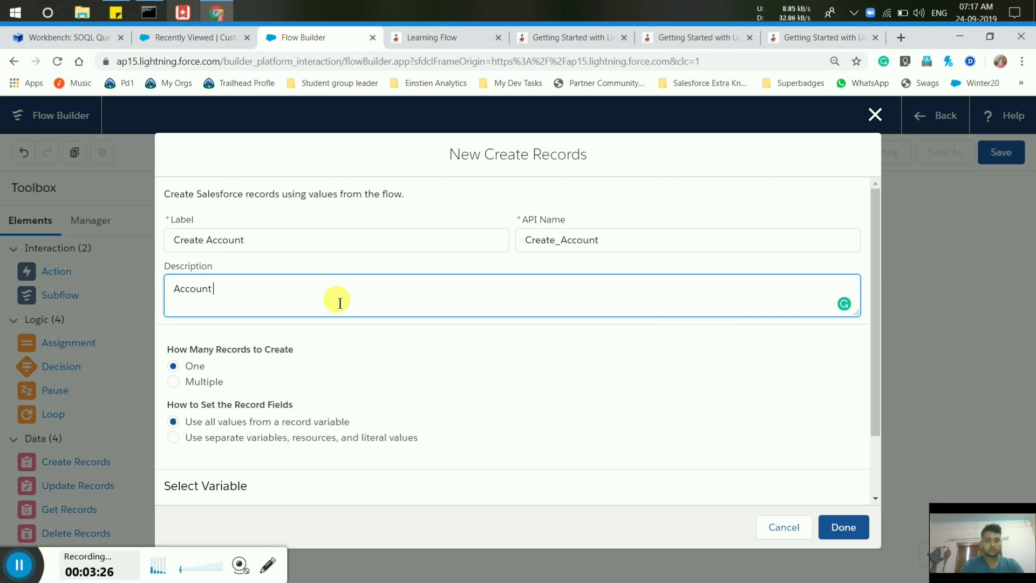
type(" is Get ")
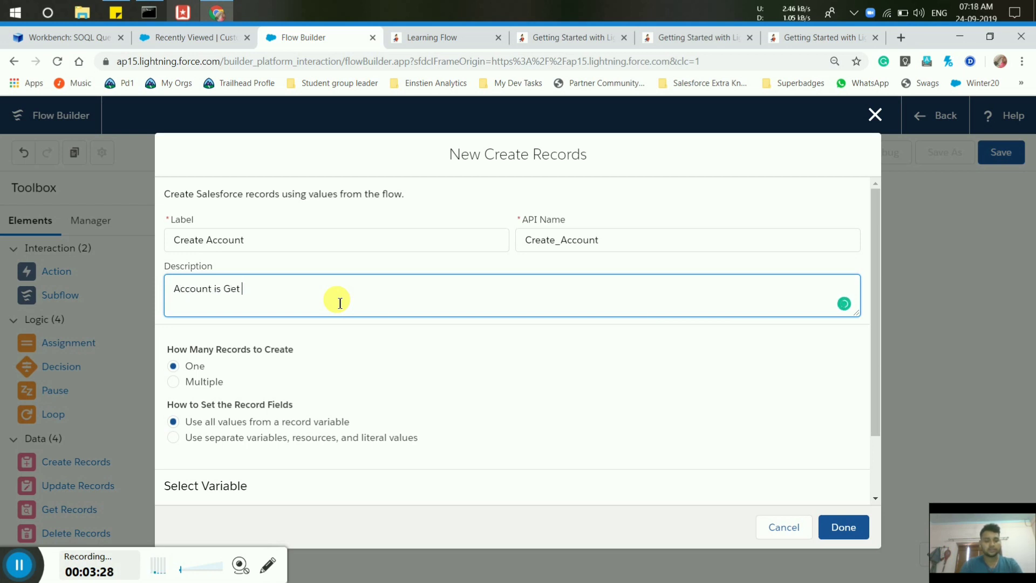
type("created")
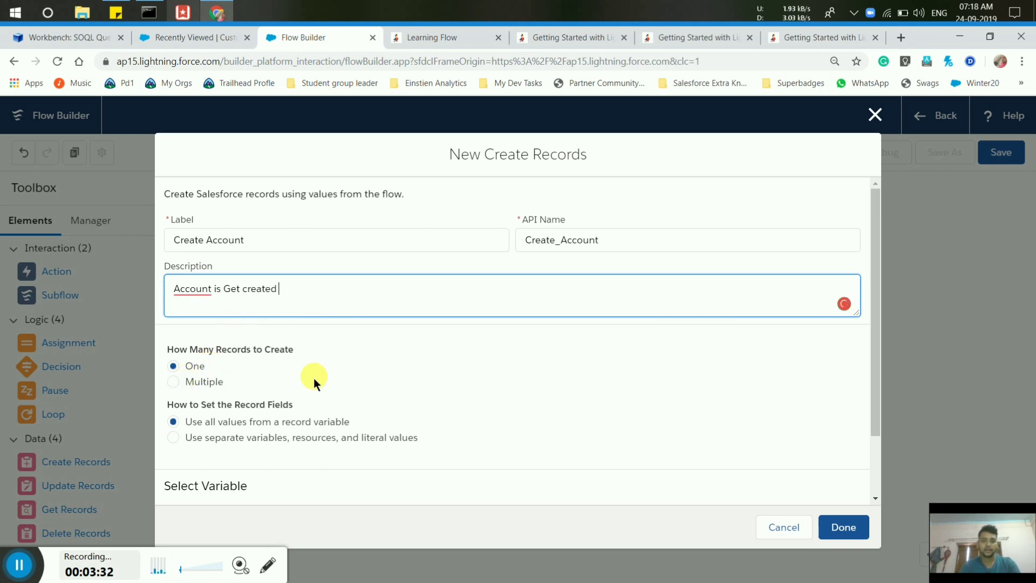
mouse_move(205, 294)
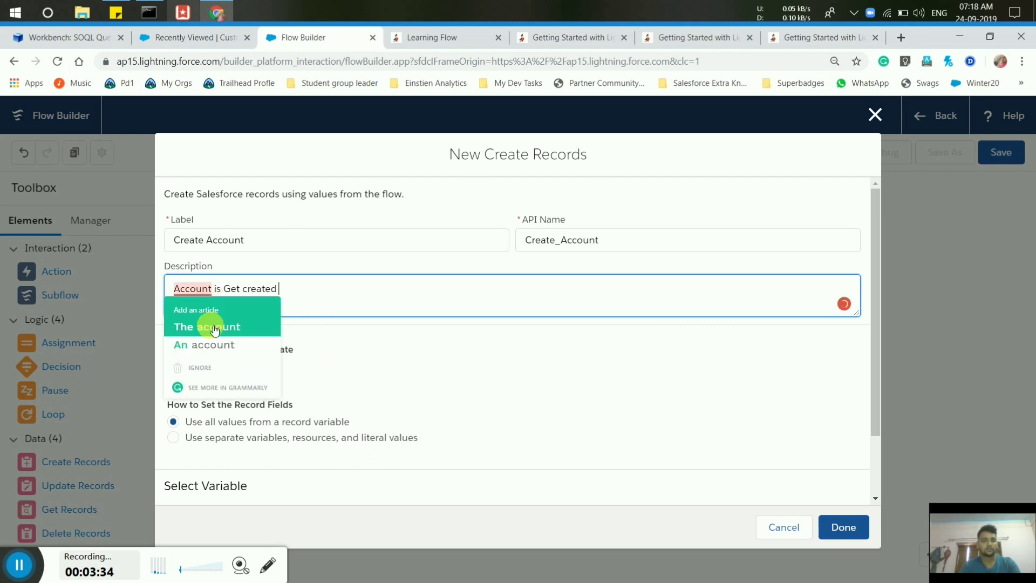
left_click(212, 345)
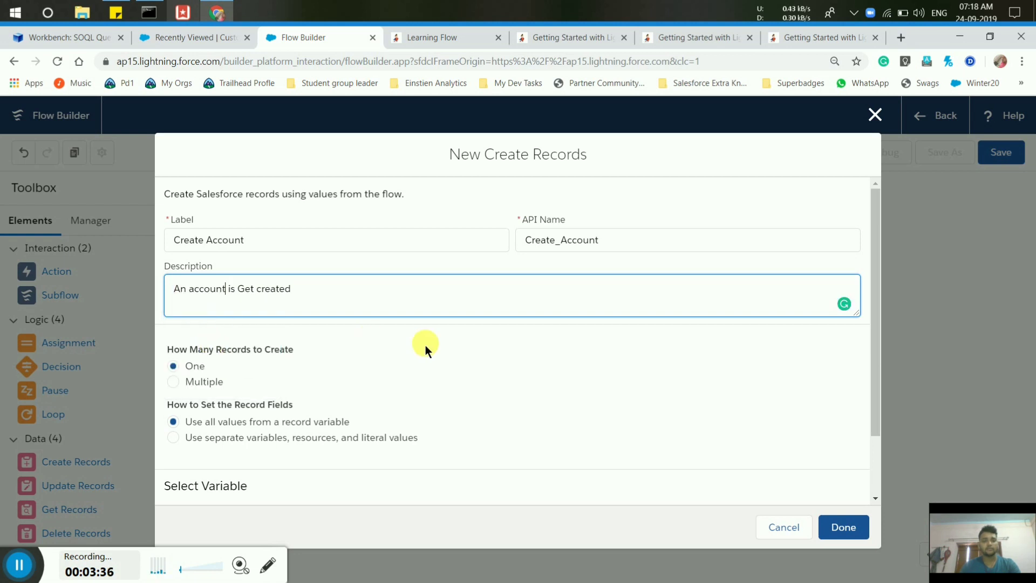
left_click(874, 498)
scroll(254, 456, "down", 1)
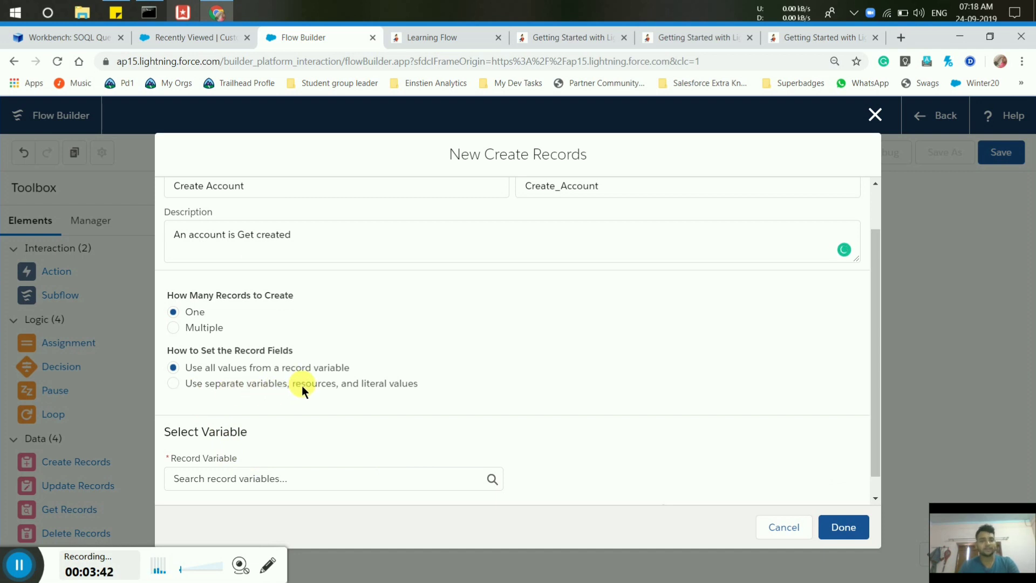
Set Create Account to use separate values and create an Account record.
left_click(172, 383)
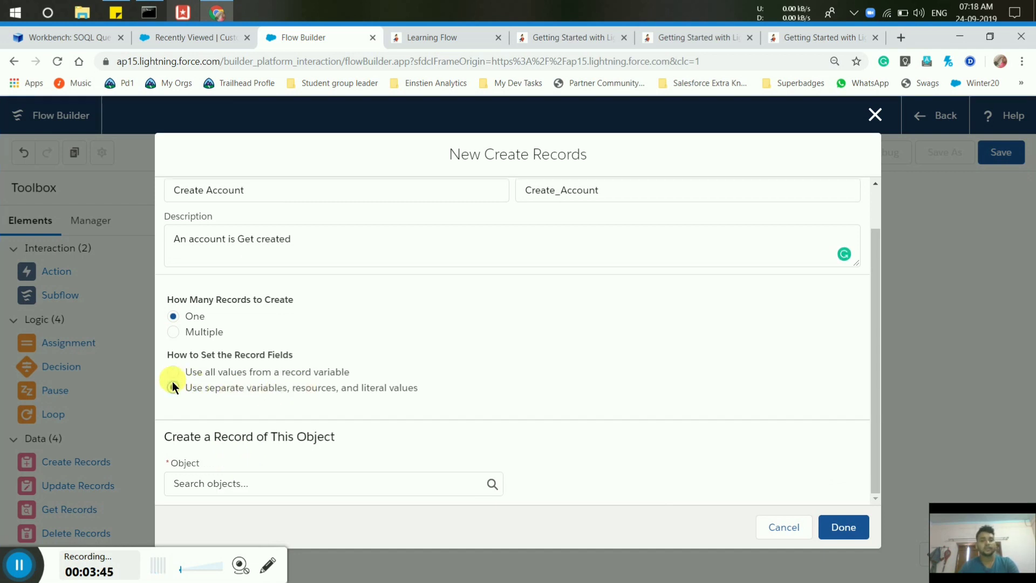
left_click(284, 492)
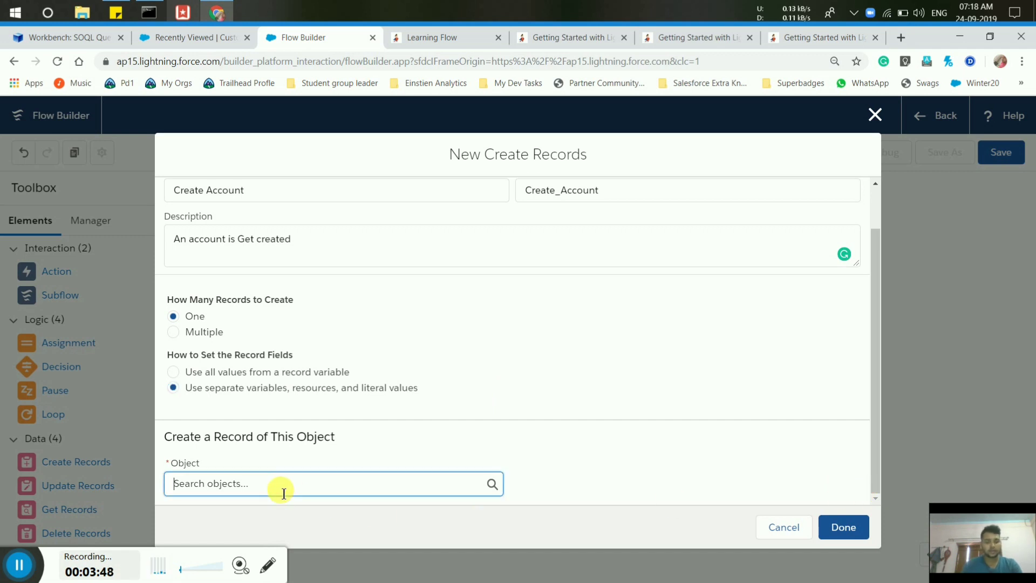
type("Account")
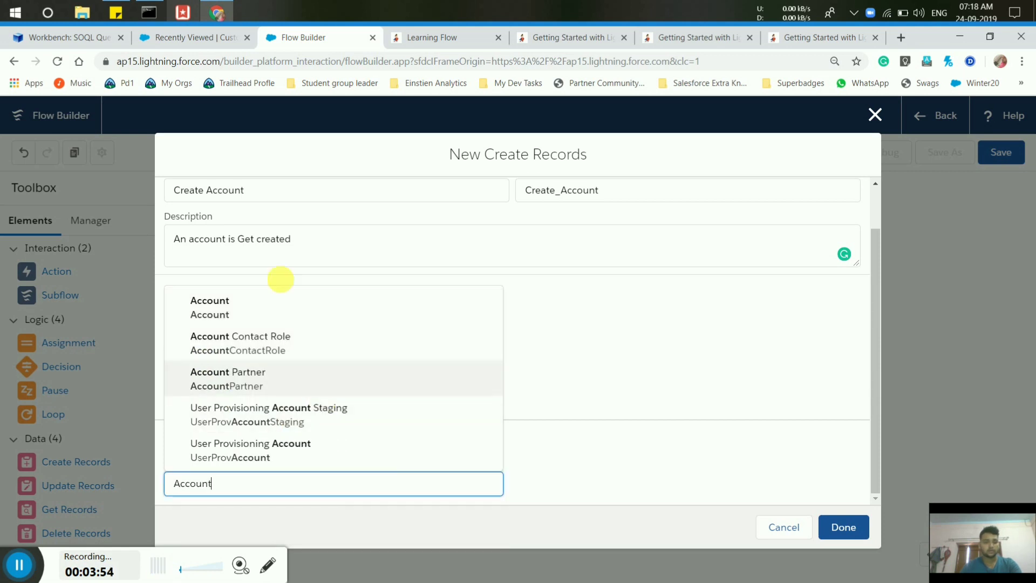
left_click(268, 304)
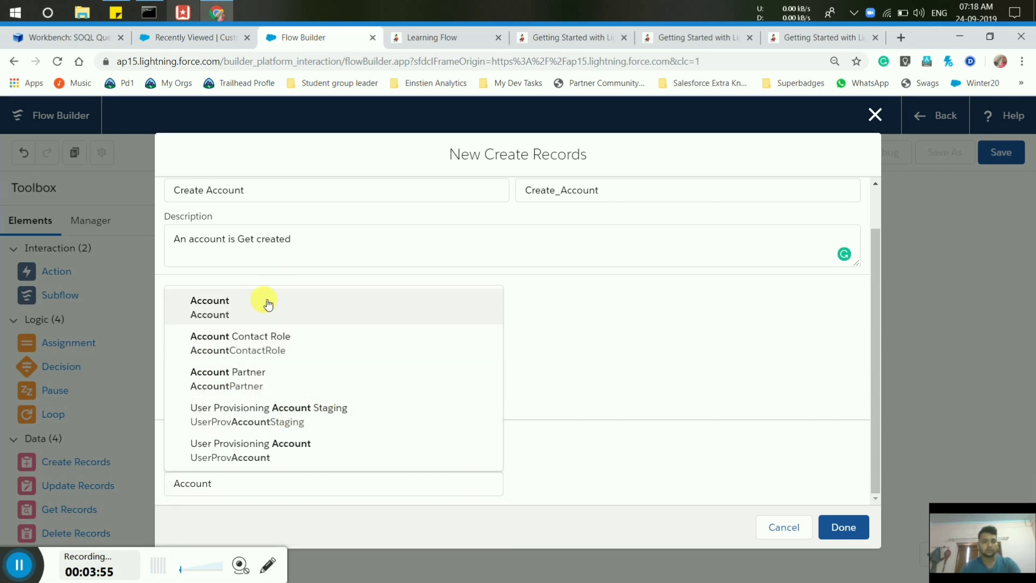
left_click(877, 499)
left_click(877, 499)
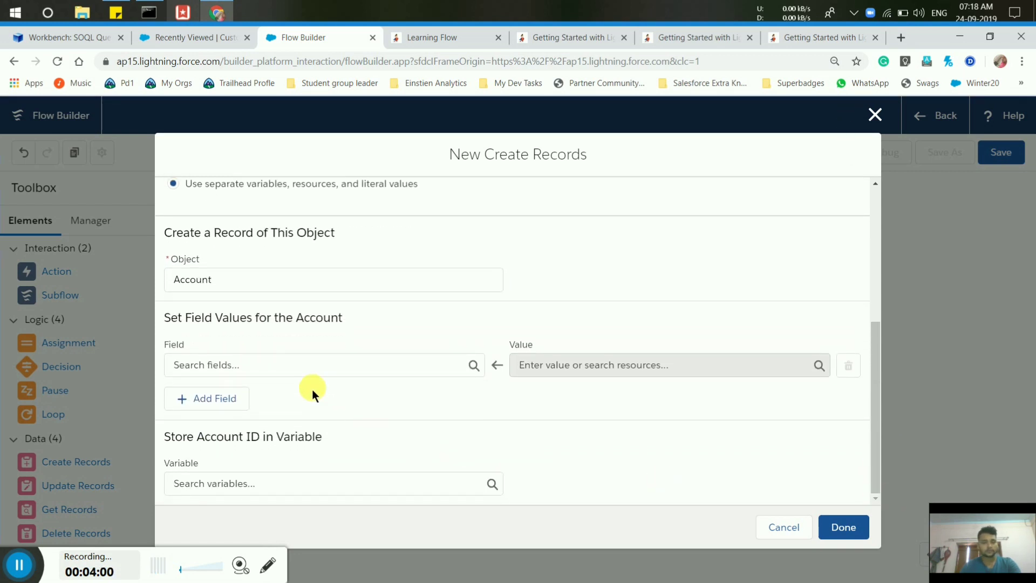
Choose Account Name as the first Account field to set.
left_click(229, 367)
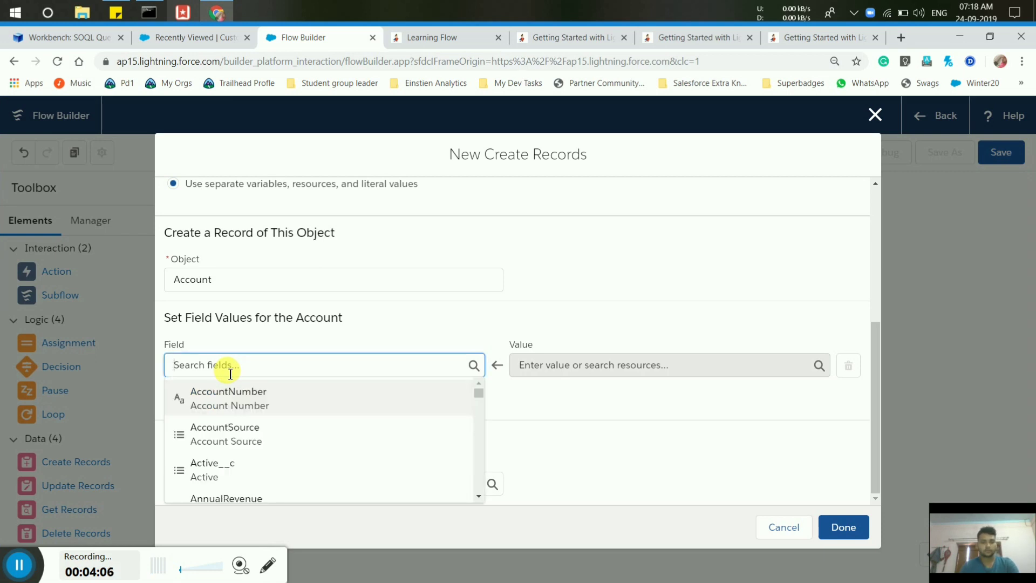
type("Account")
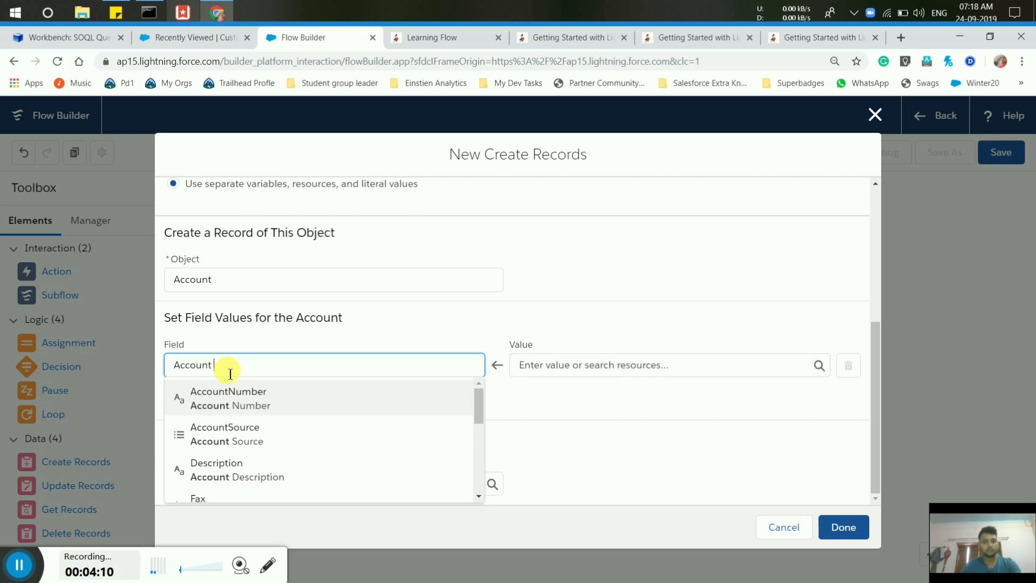
left_click_drag(16, 566, 370, 500)
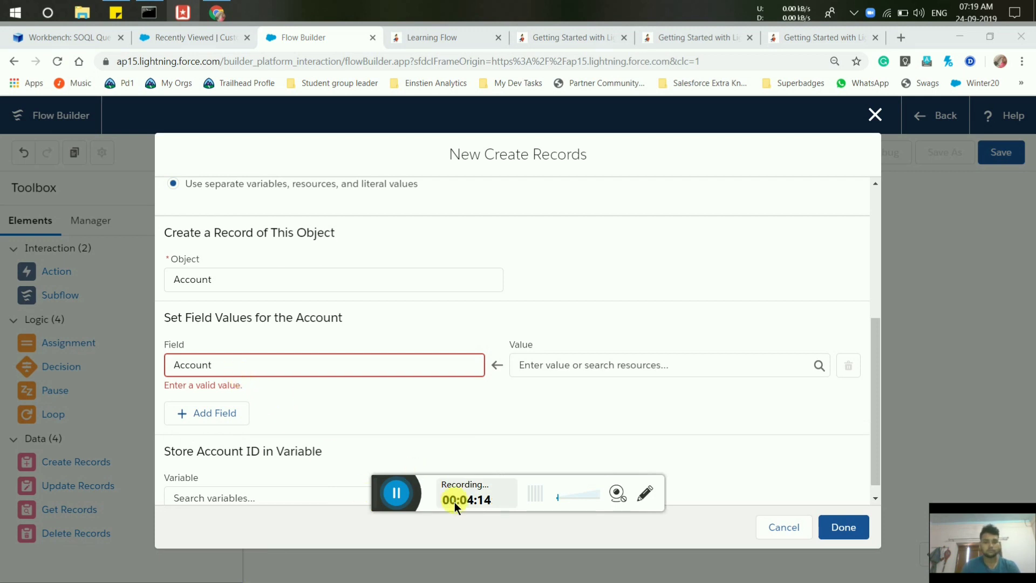
left_click_drag(387, 514, 13, 578)
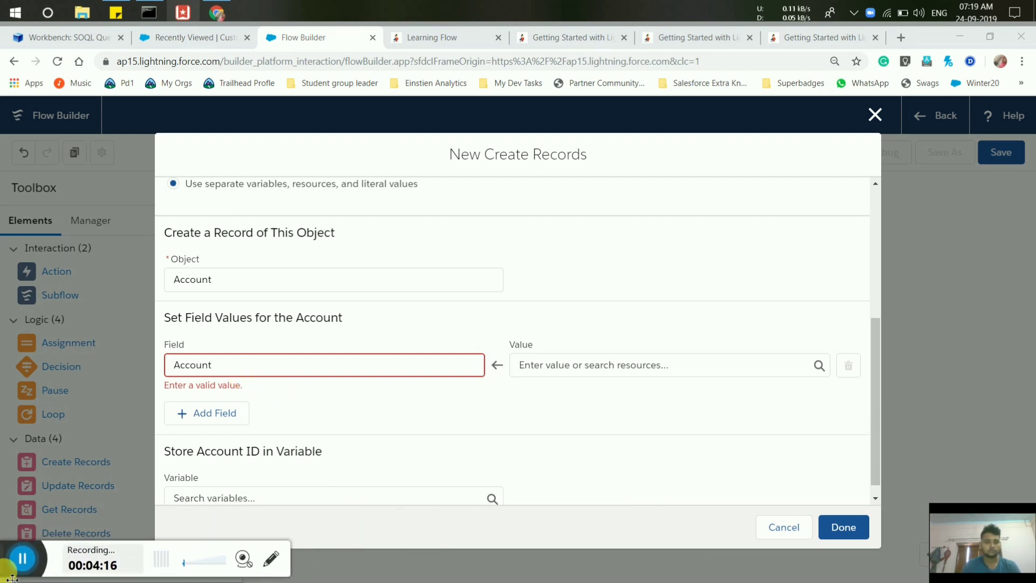
left_click(228, 373)
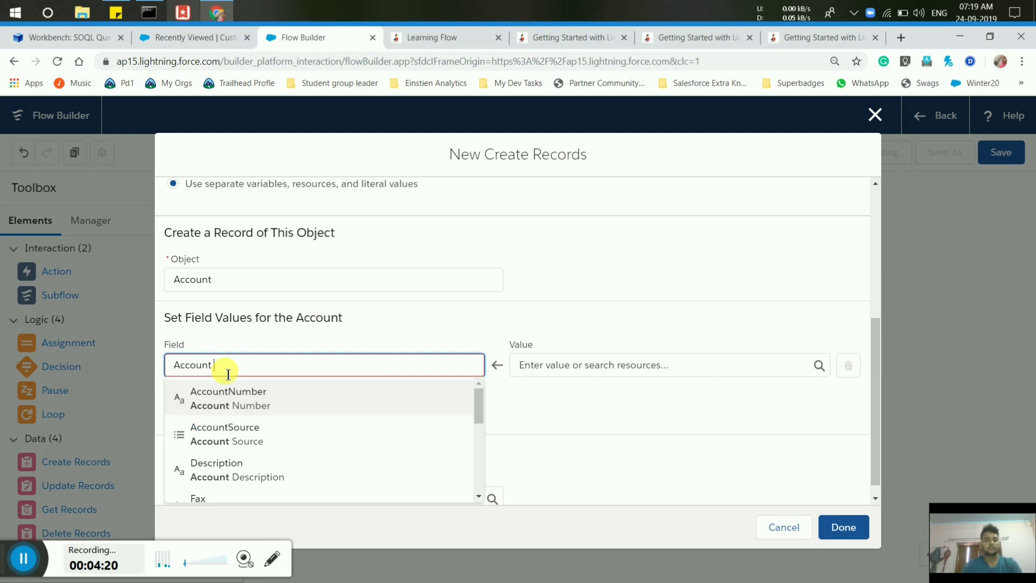
left_click(475, 499)
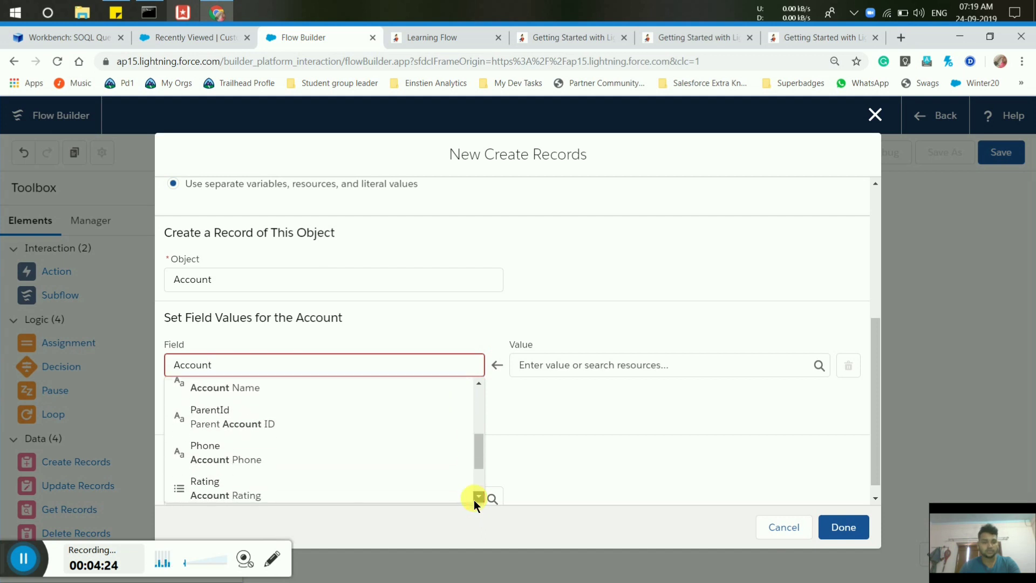
left_click(475, 498)
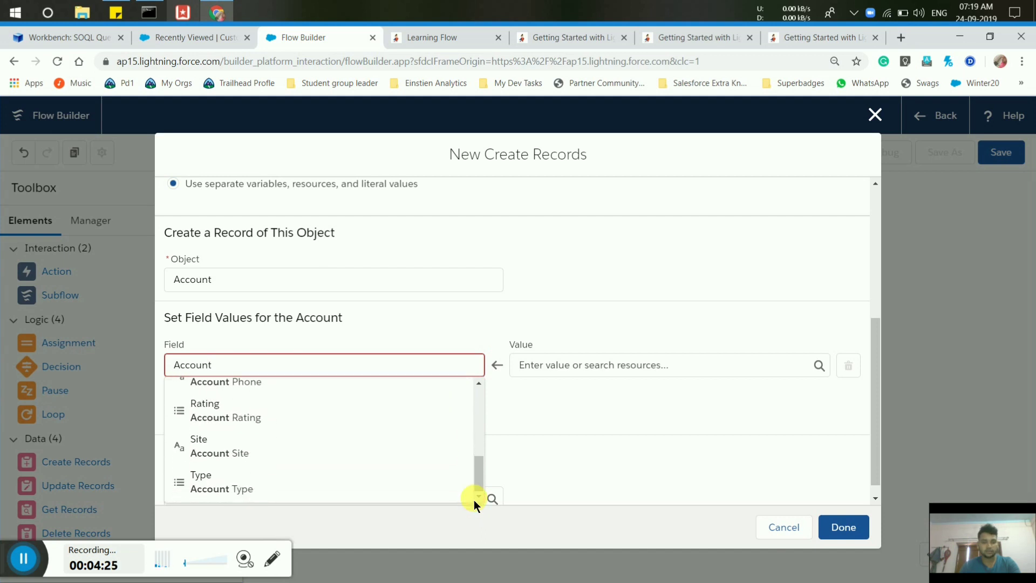
left_click(477, 384)
left_click(477, 384)
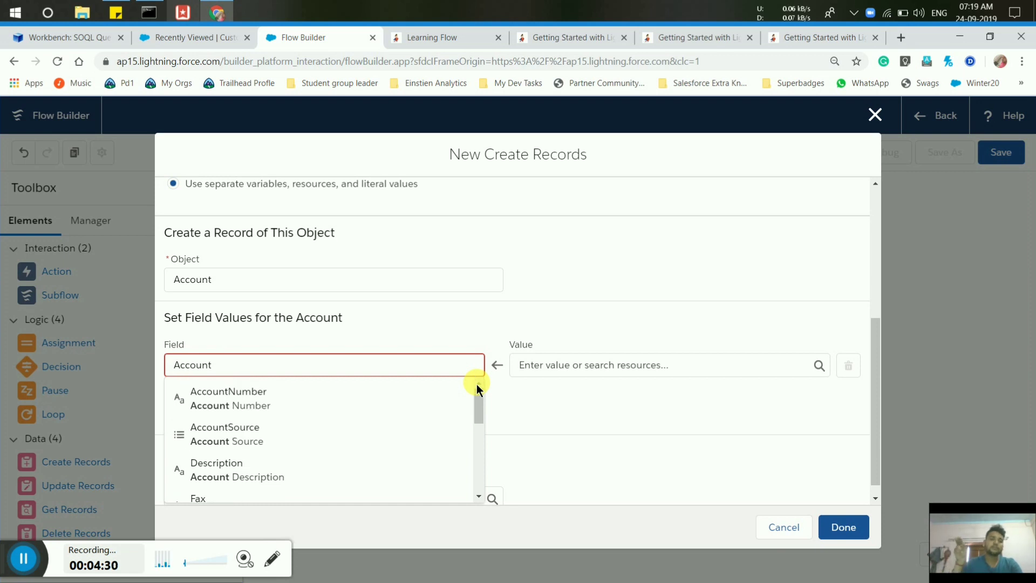
left_click(237, 371)
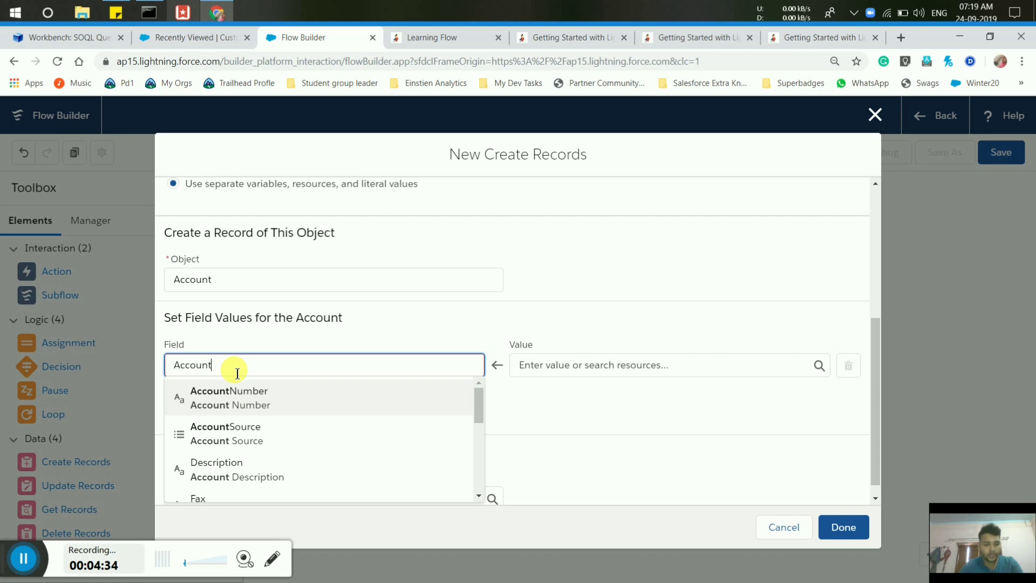
left_click(478, 497)
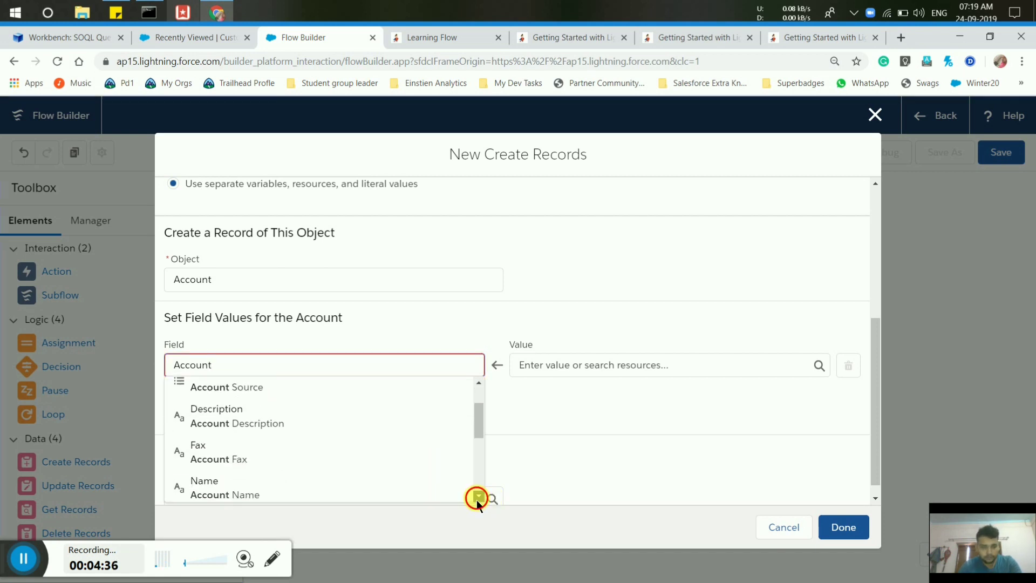
left_click_drag(478, 497, 478, 497)
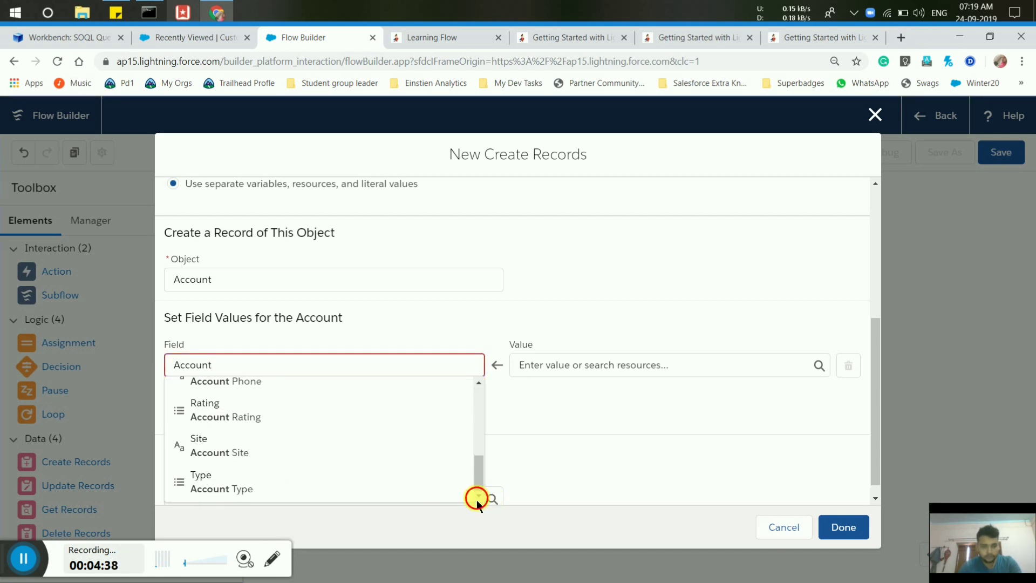
left_click(233, 365)
key("BackSpace")
key("BackSpace")
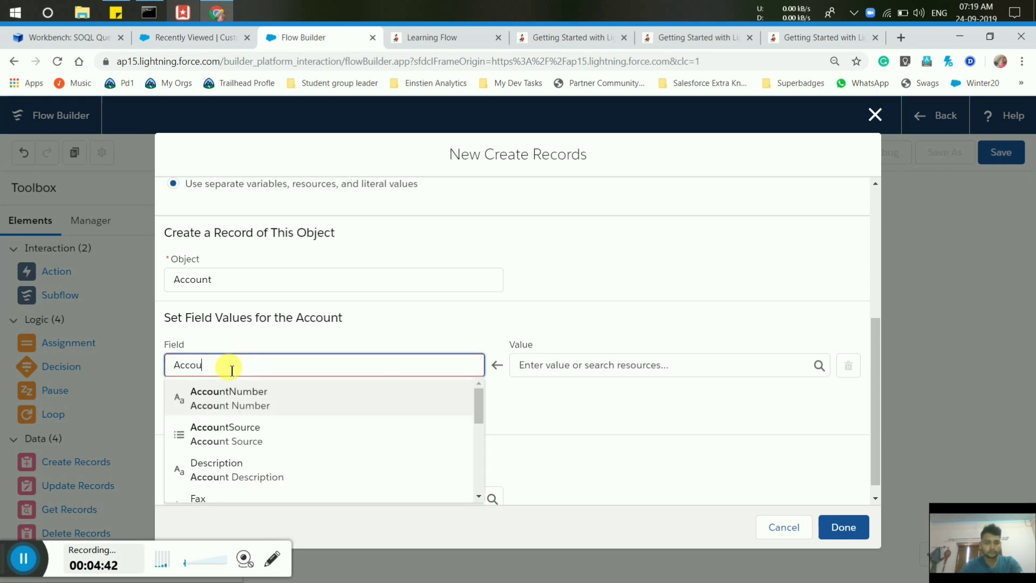
key("BackSpace")
key("BackSpace")
key("BackSpace")
key("BackSpace")
key("BackSpace")
type("Account")
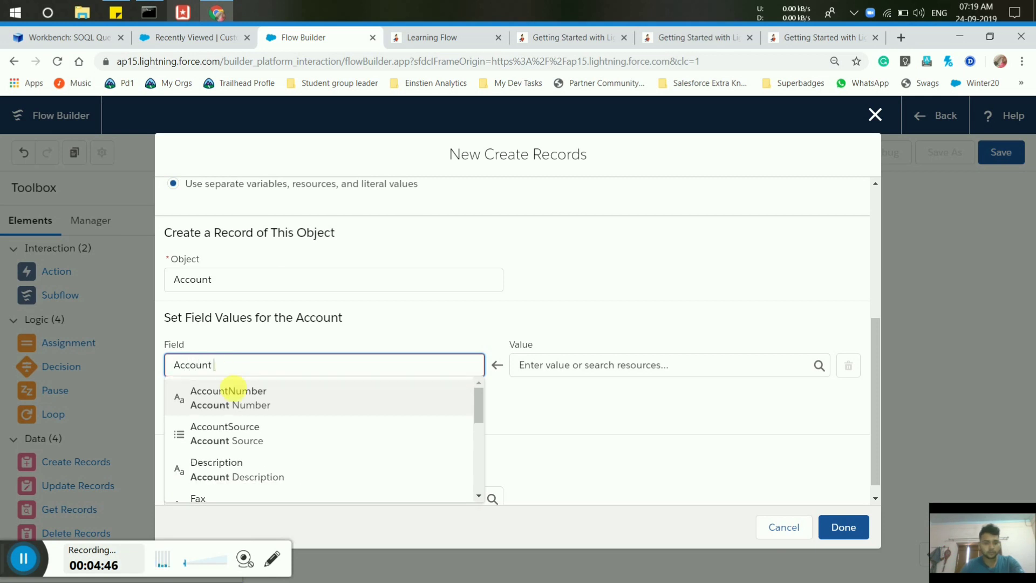
scroll(247, 457, "down", 1)
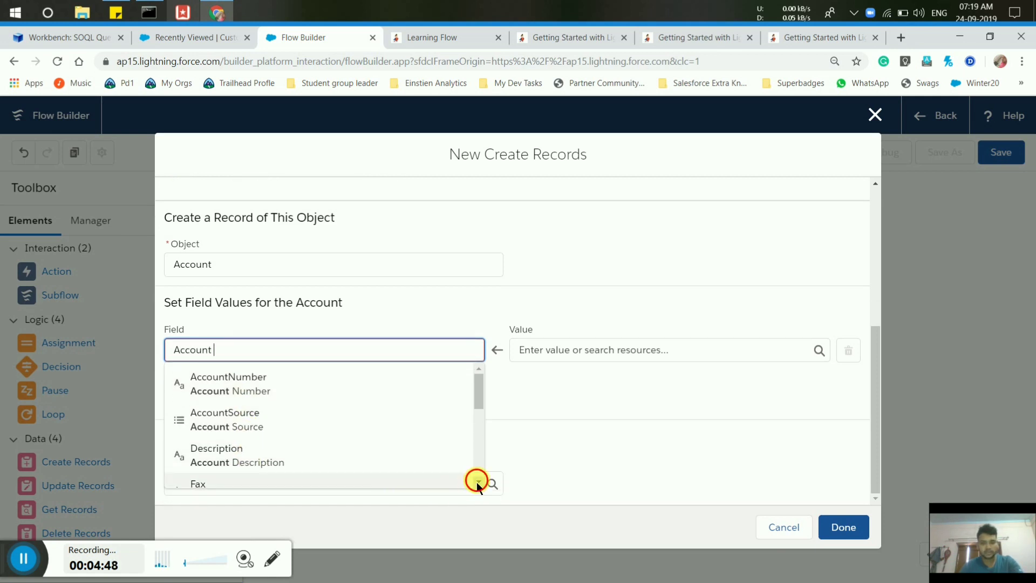
scroll(477, 481, "down", 3)
left_click(257, 378)
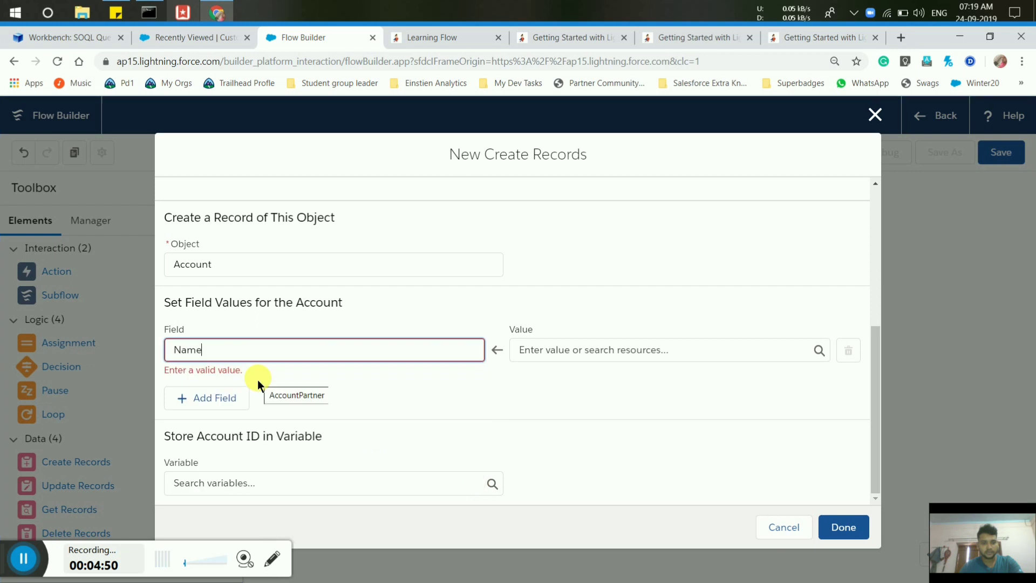
Set the Account Name value to {!varCustomer.Company__c}.
left_click(553, 352)
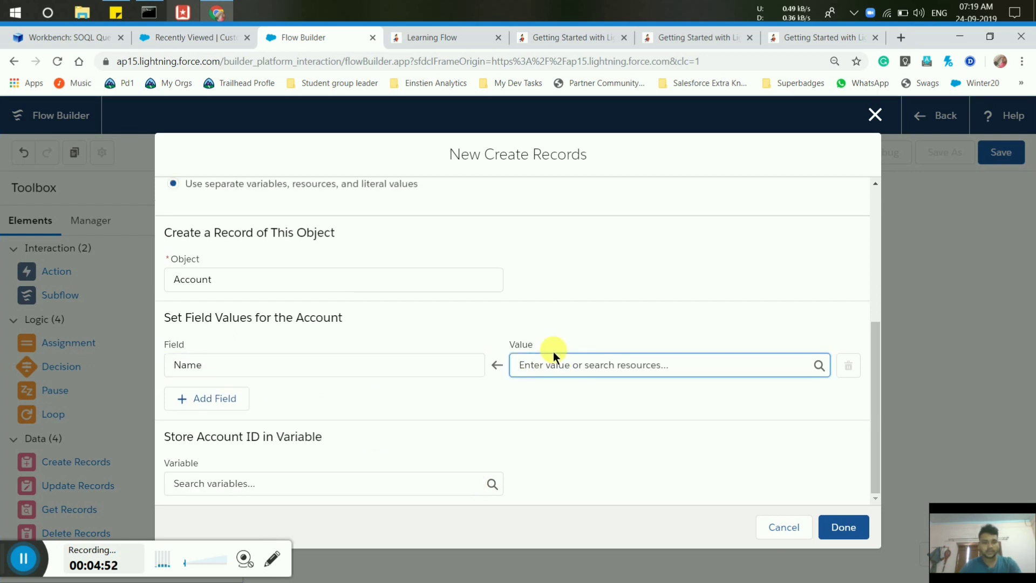
type("var")
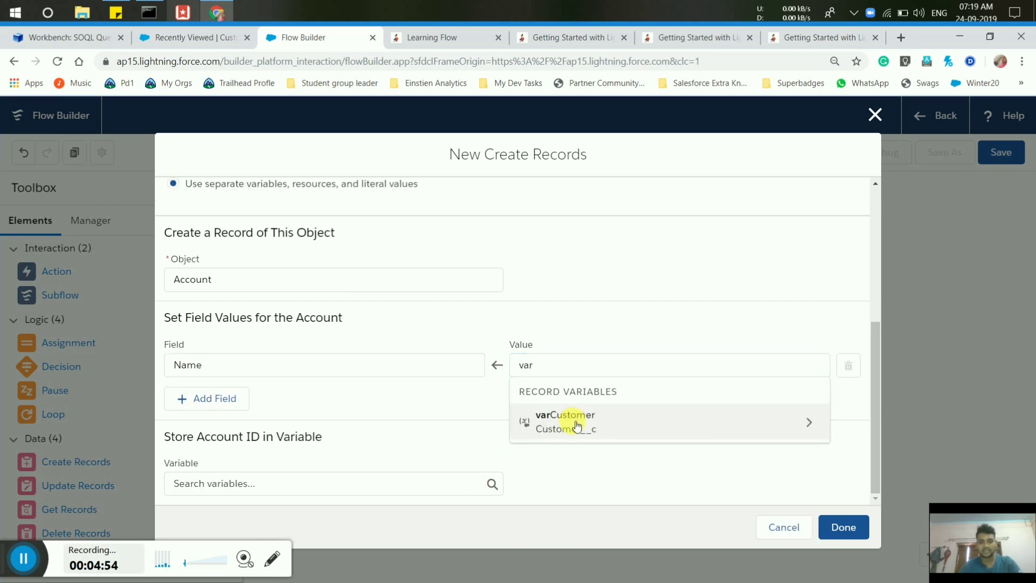
left_click(577, 426)
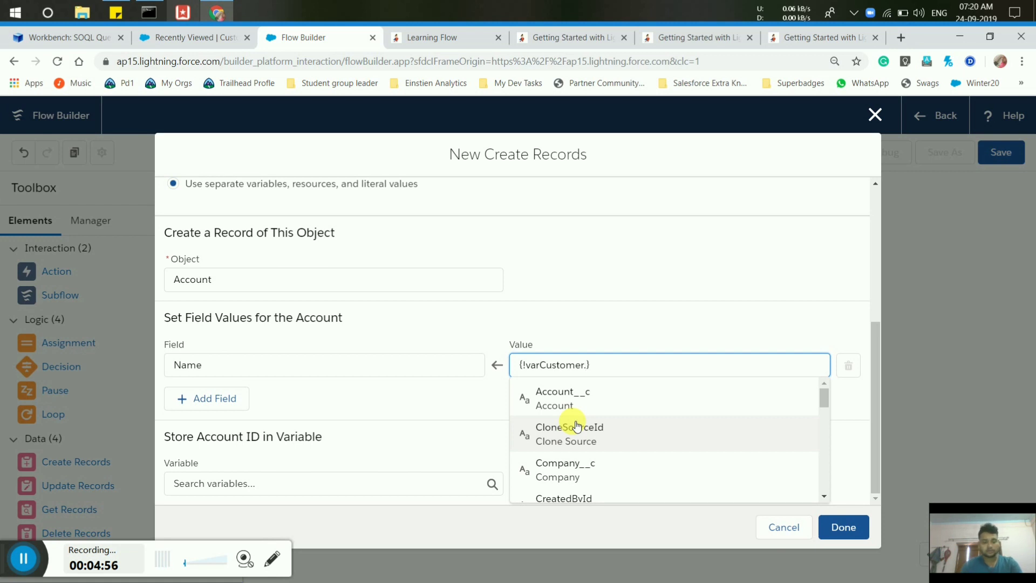
type("Co")
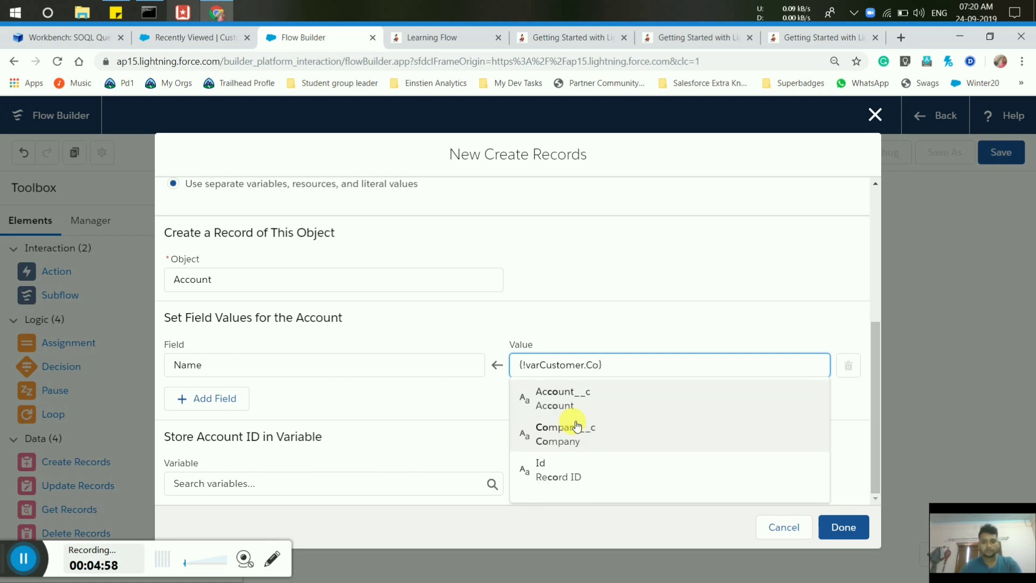
left_click(578, 426)
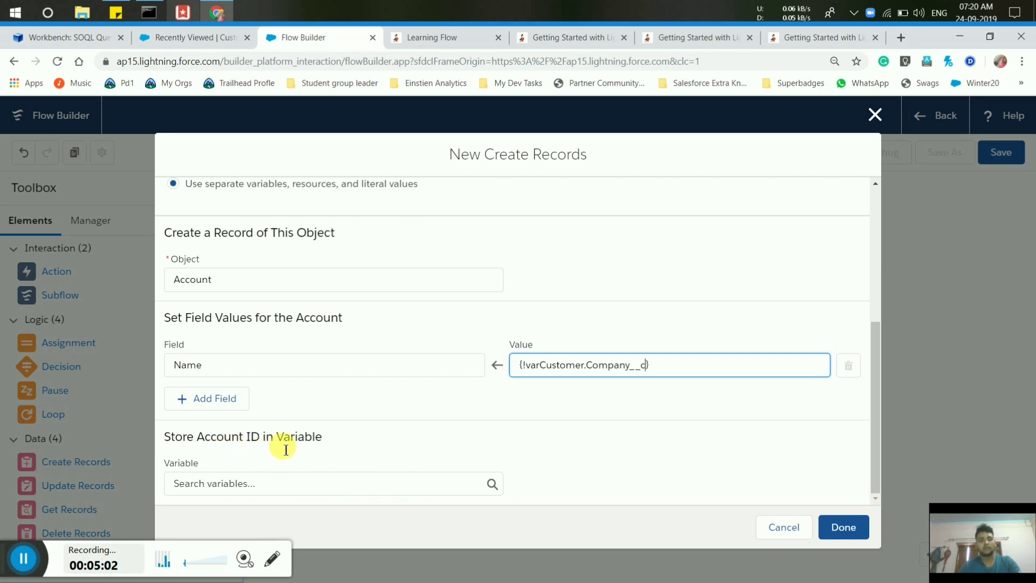
left_click(246, 484)
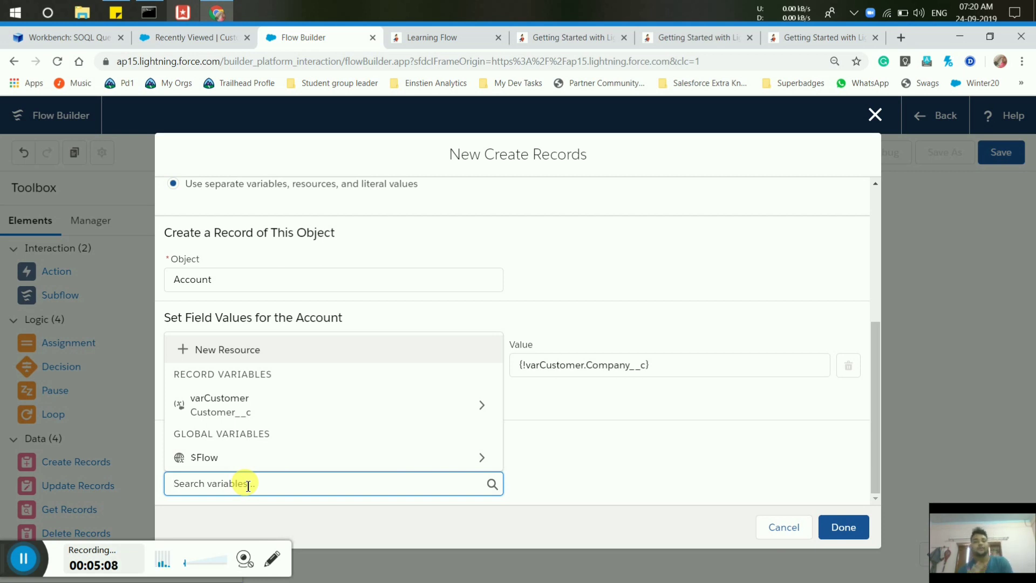
Create a Text variable varAccountId with the description 'Store Account Id'.
left_click(229, 347)
left_click(203, 299)
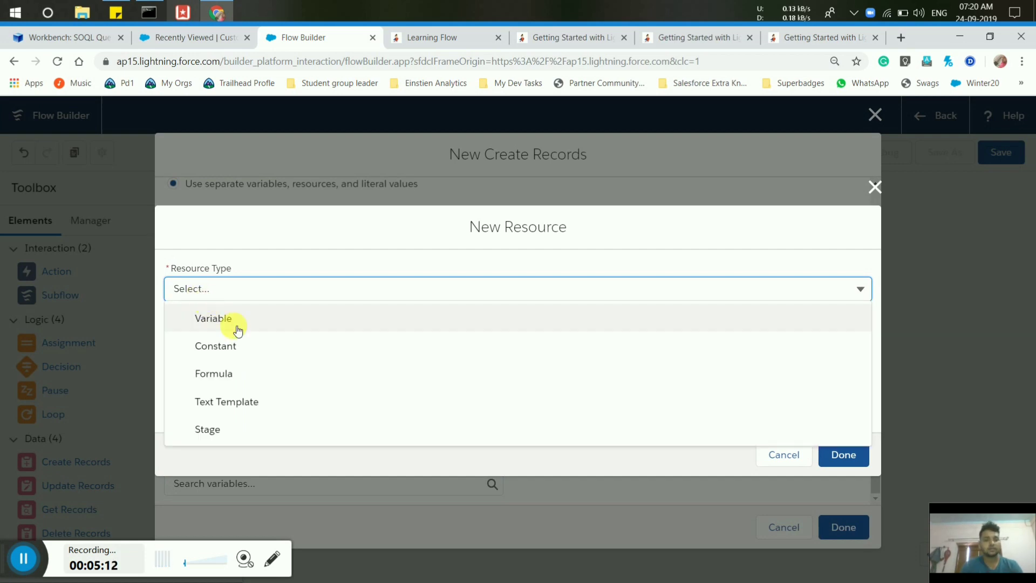
left_click(237, 327)
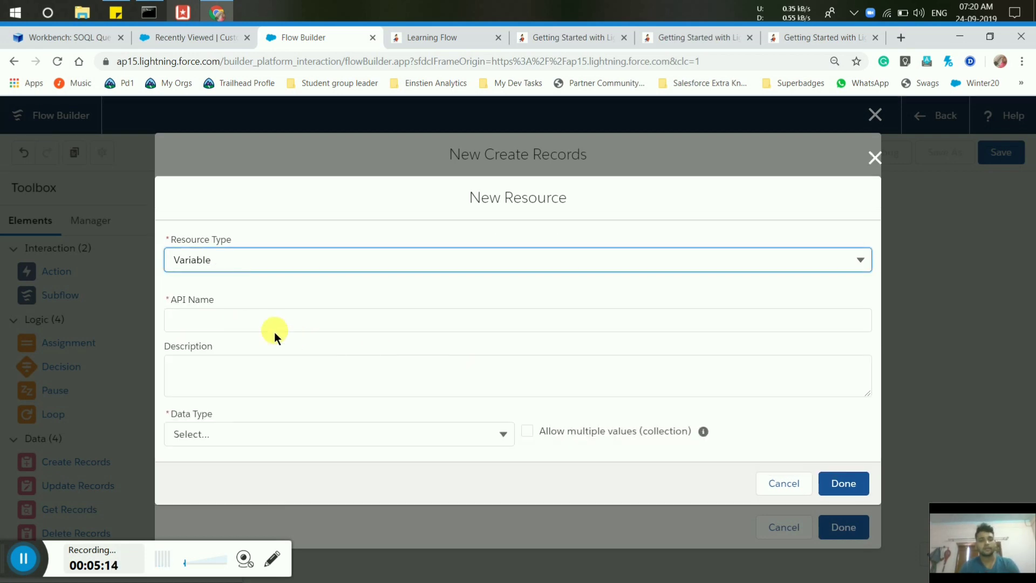
left_click(264, 325)
type("va")
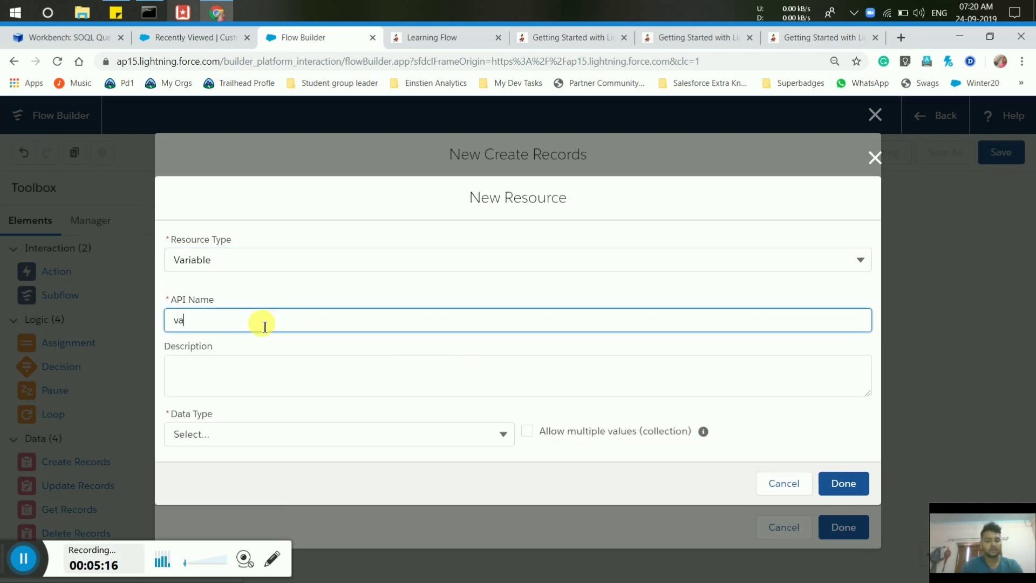
type("r AccountId")
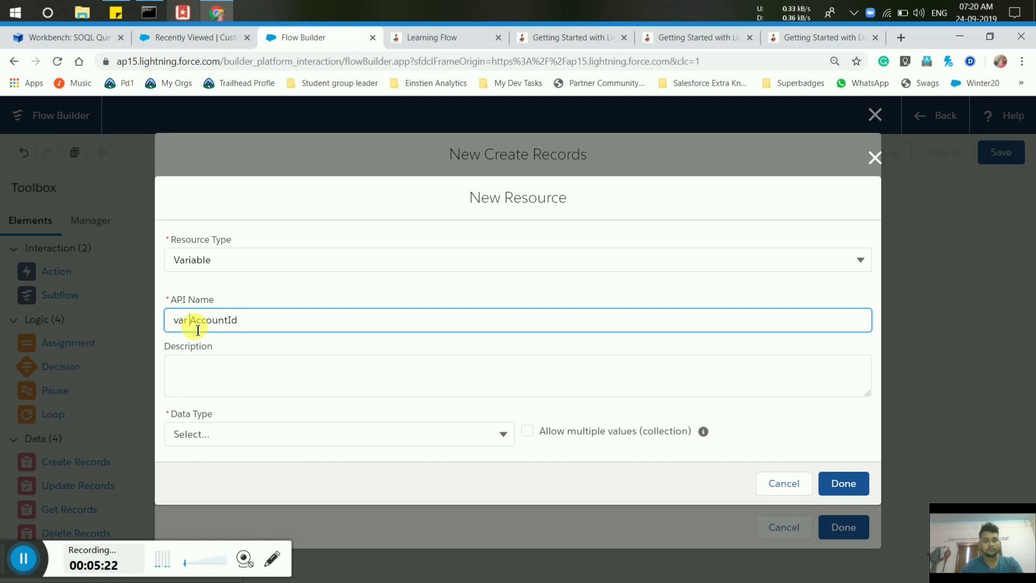
key("BackSpace")
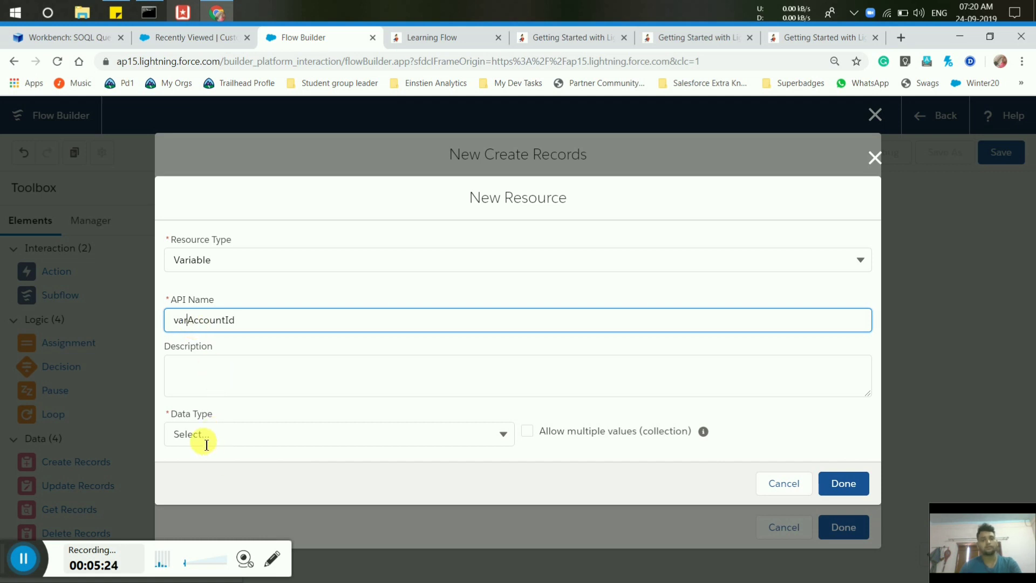
left_click(206, 445)
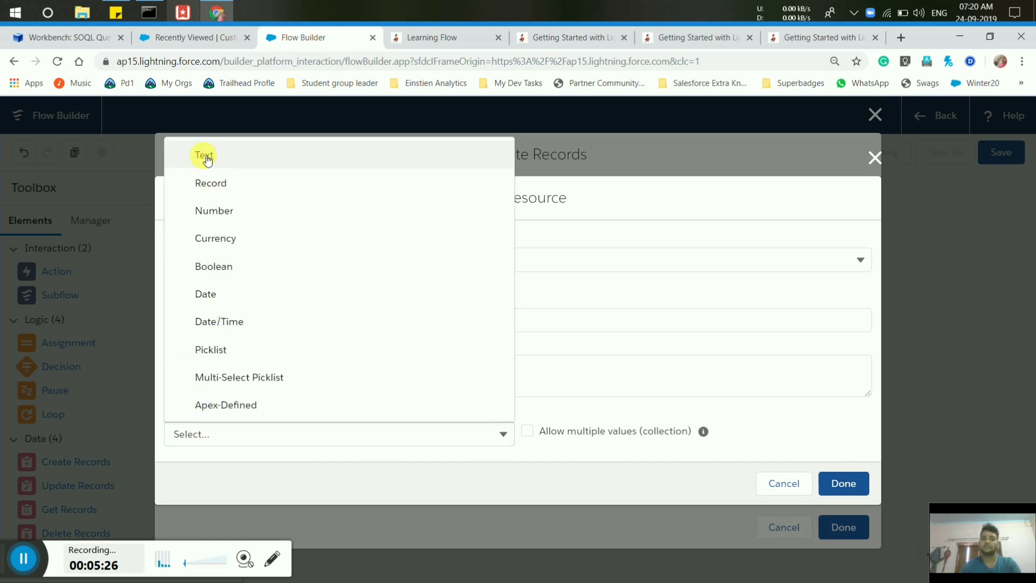
left_click(206, 158)
left_click(267, 332)
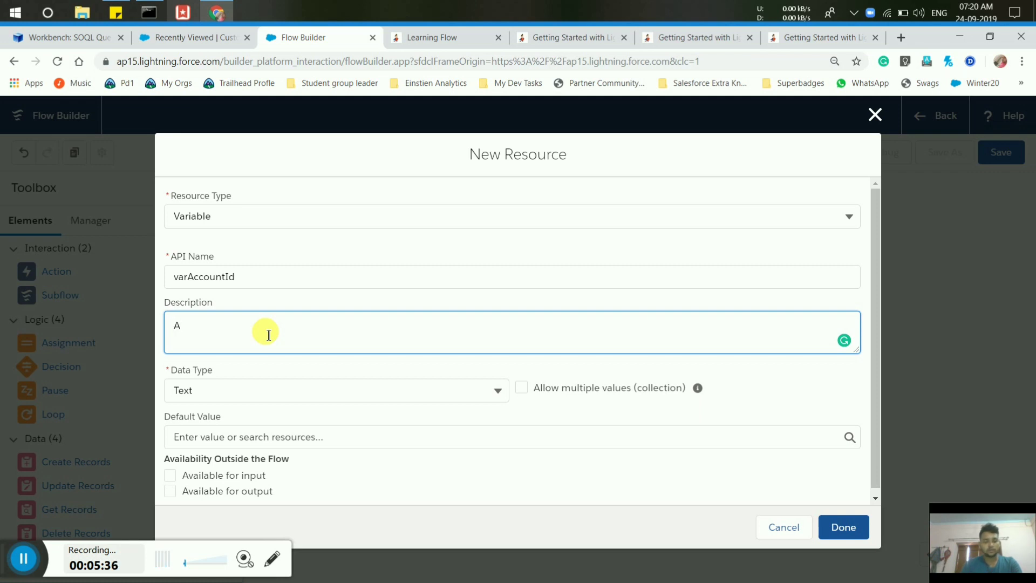
type("Store Account Id")
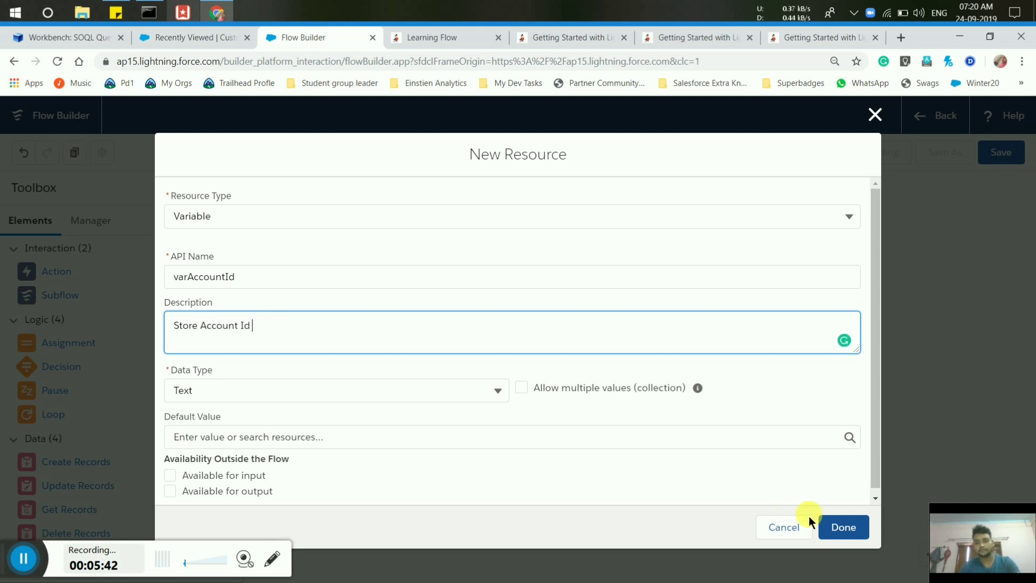
left_click(875, 497)
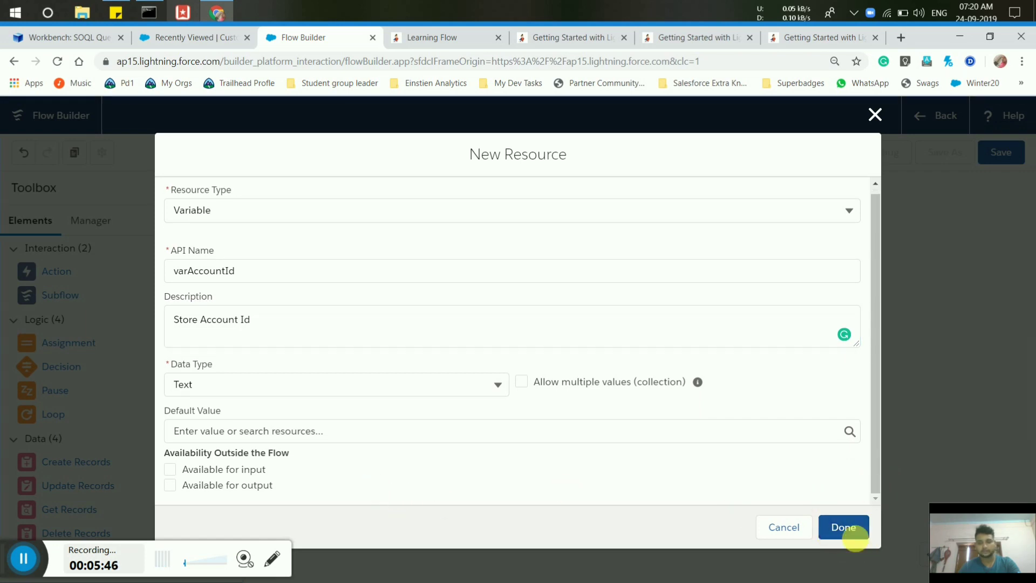
left_click(838, 526)
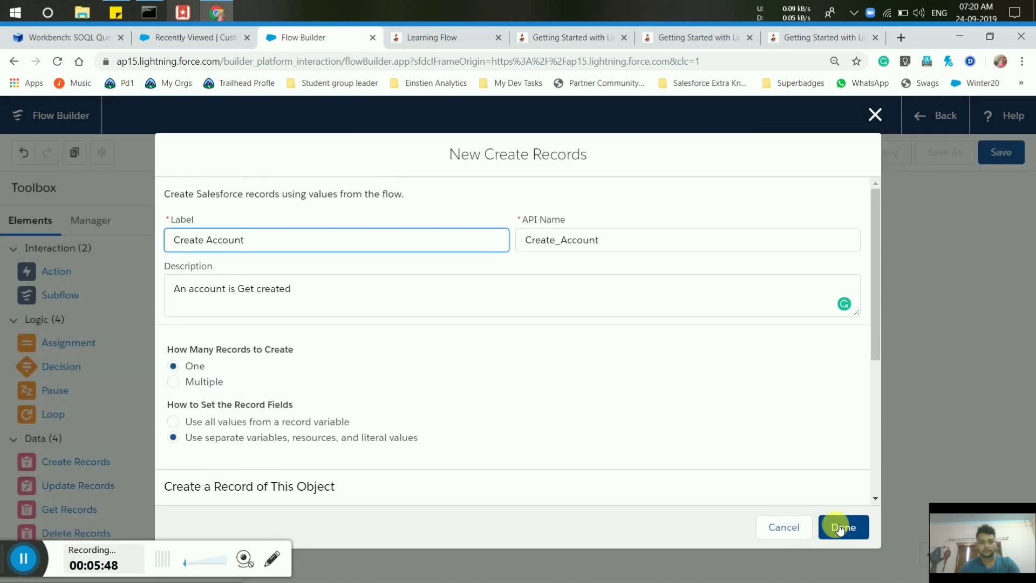
Store the new account ID in varAccountId, save Create Account, and position it beside Start.
left_click(878, 497)
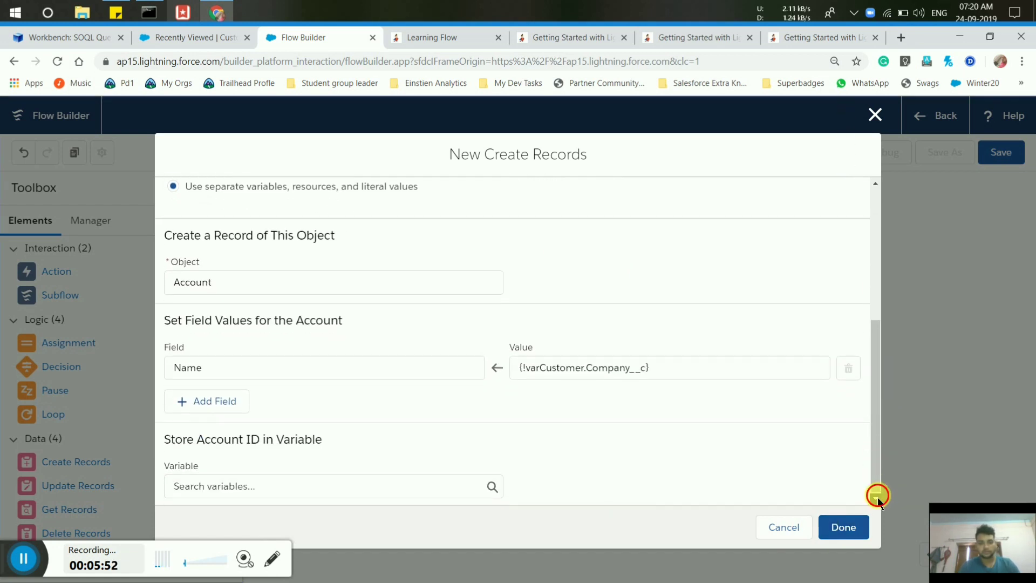
left_click(257, 488)
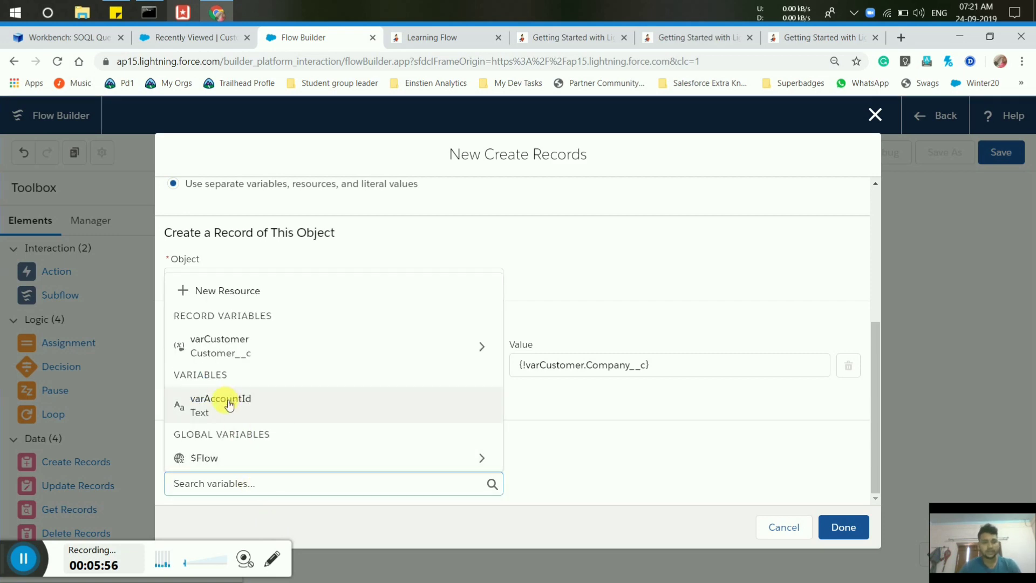
left_click(261, 400)
left_click(840, 526)
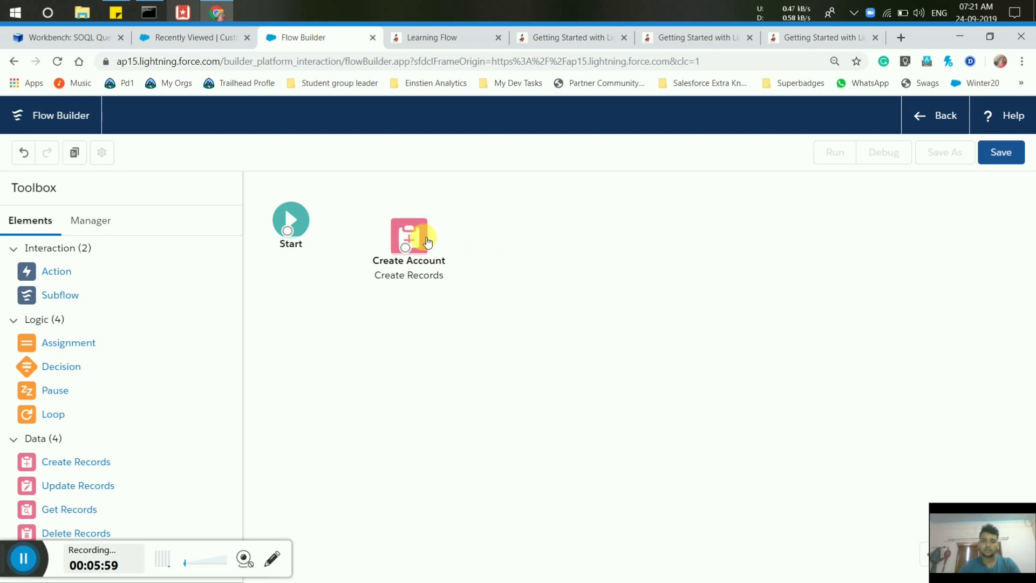
left_click_drag(428, 242, 416, 222)
left_click(533, 341)
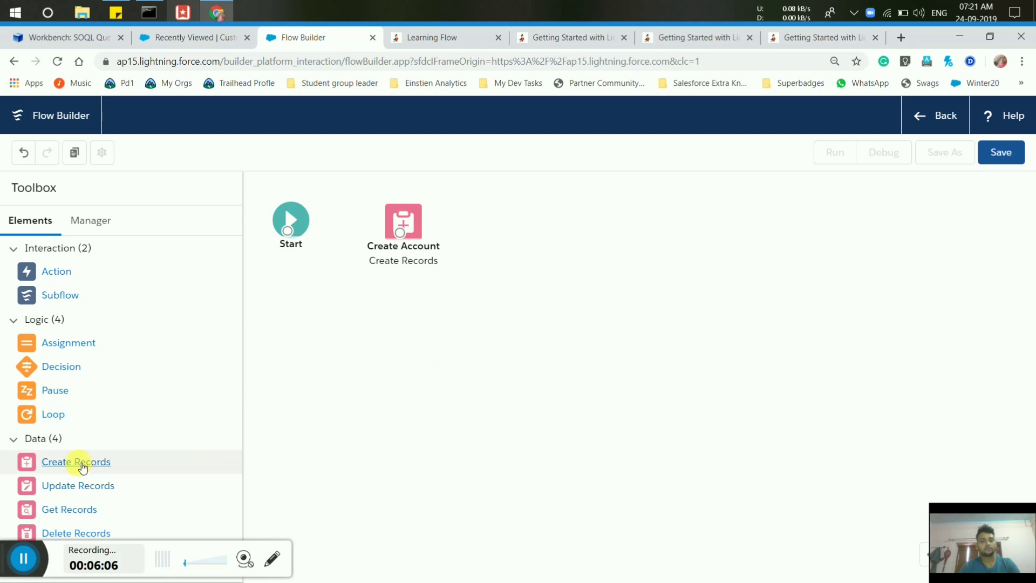
Add a Create Records element 'Create Contact', described 'A Contact is get Created', using separate values.
left_click_drag(135, 463, 504, 210)
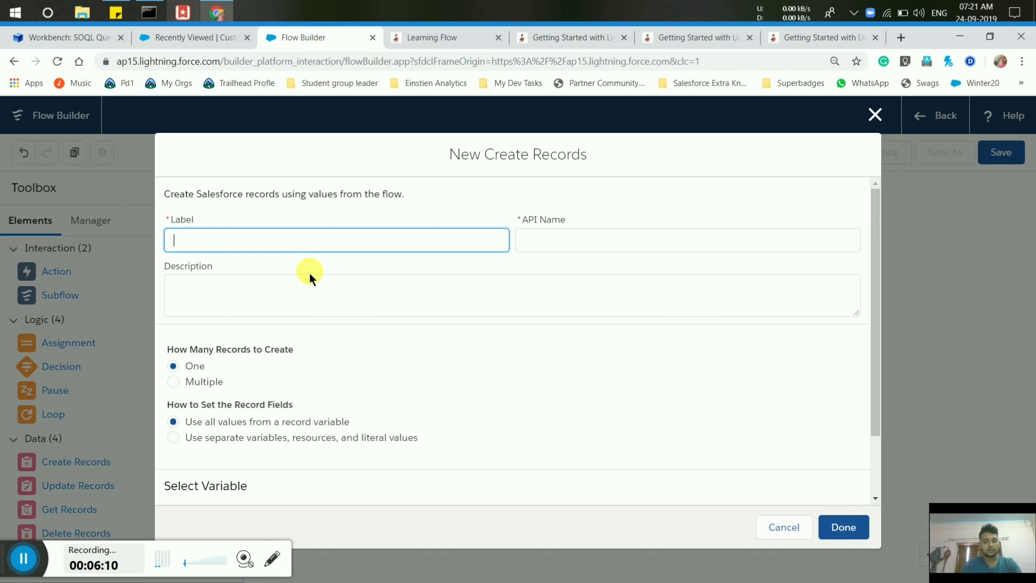
type("Create Contact")
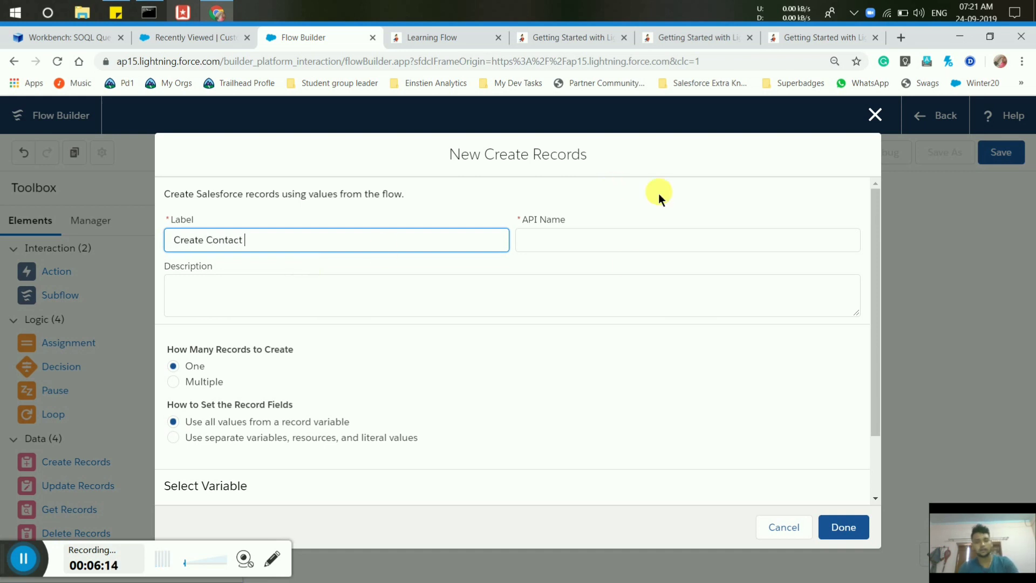
left_click(574, 237)
left_click(262, 299)
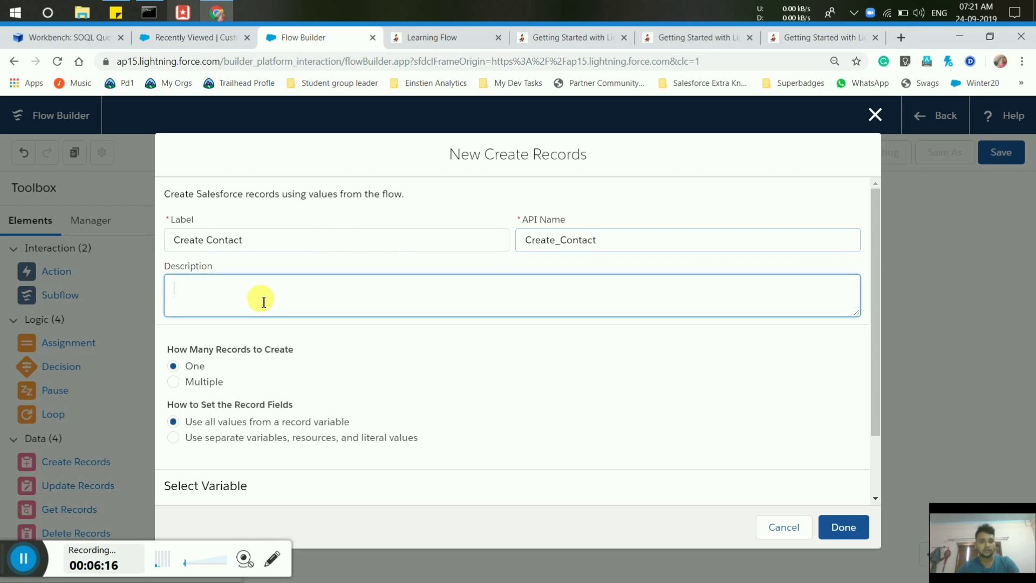
type("A")
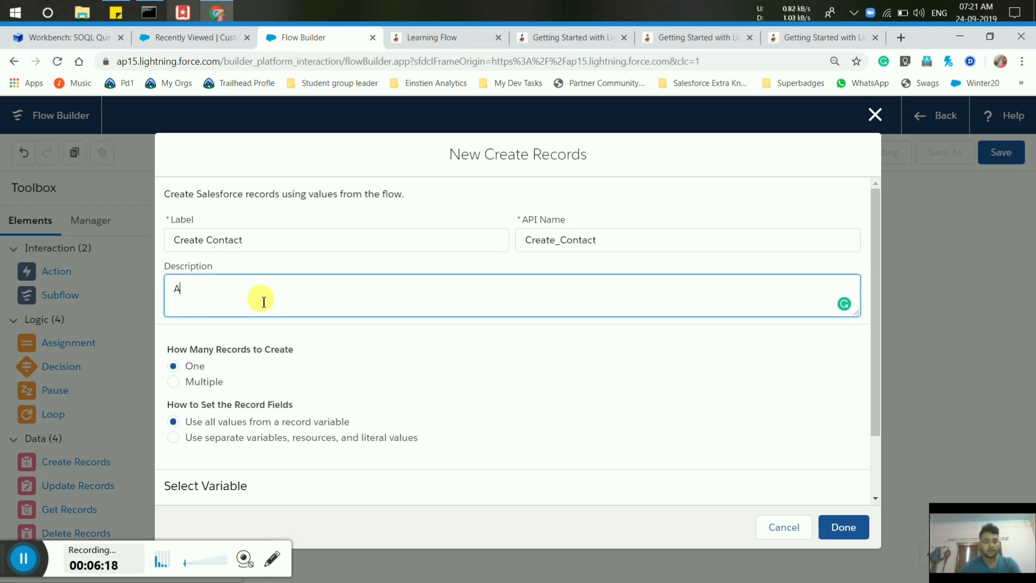
type(" Contact is")
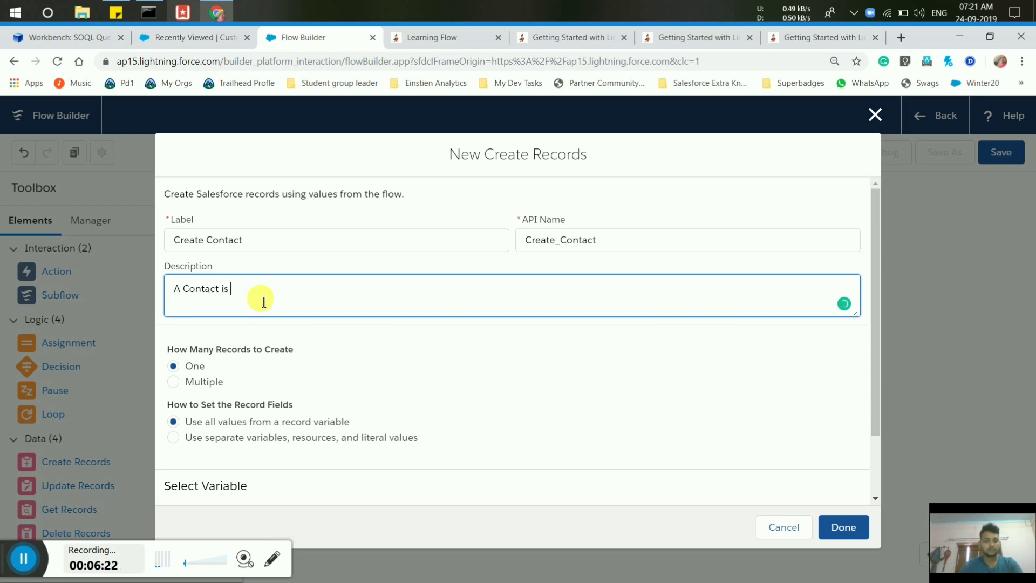
type(" get Created")
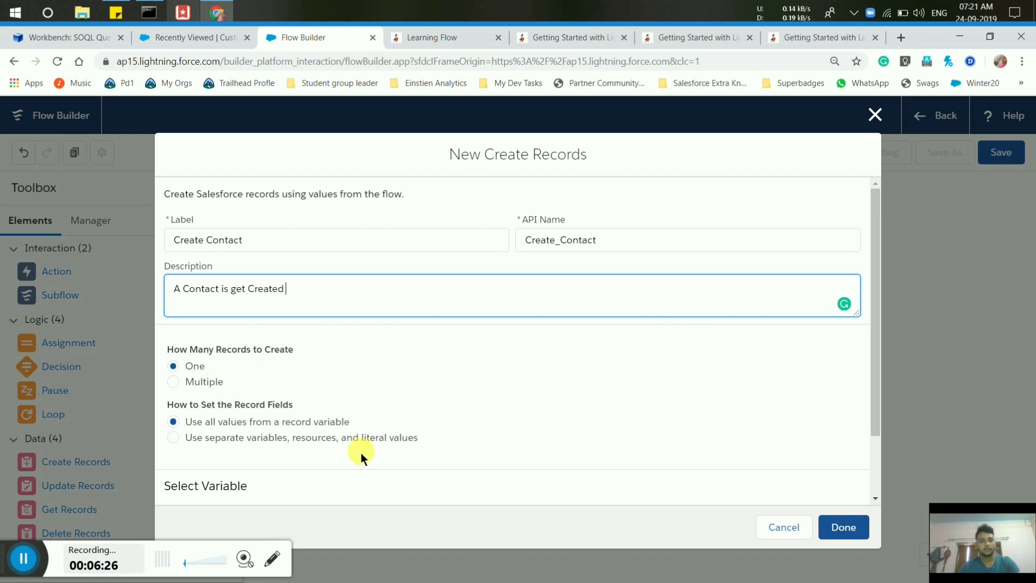
left_click(172, 438)
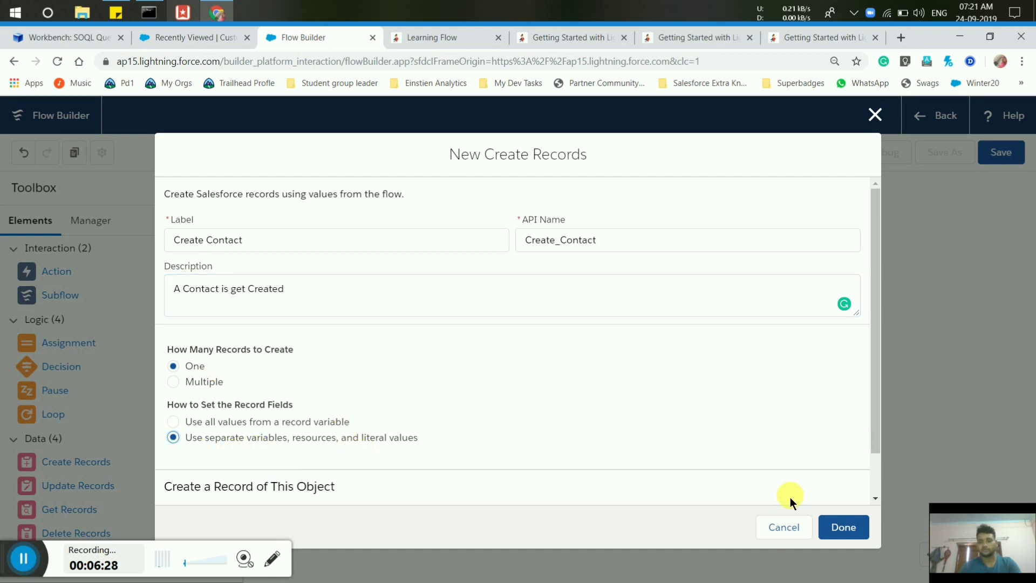
left_click(878, 499)
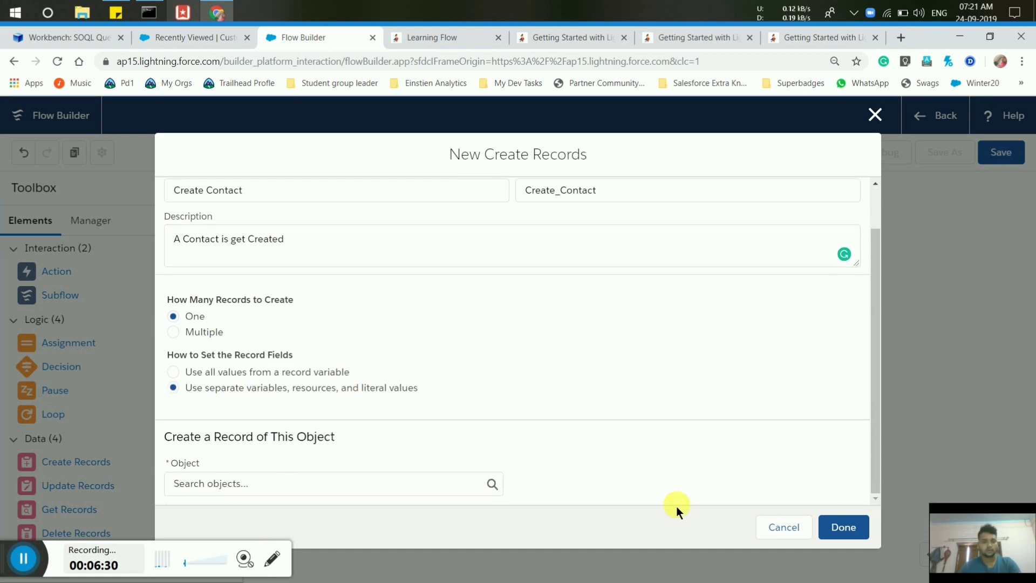
Make Create Contact create a Contact record.
left_click(399, 486)
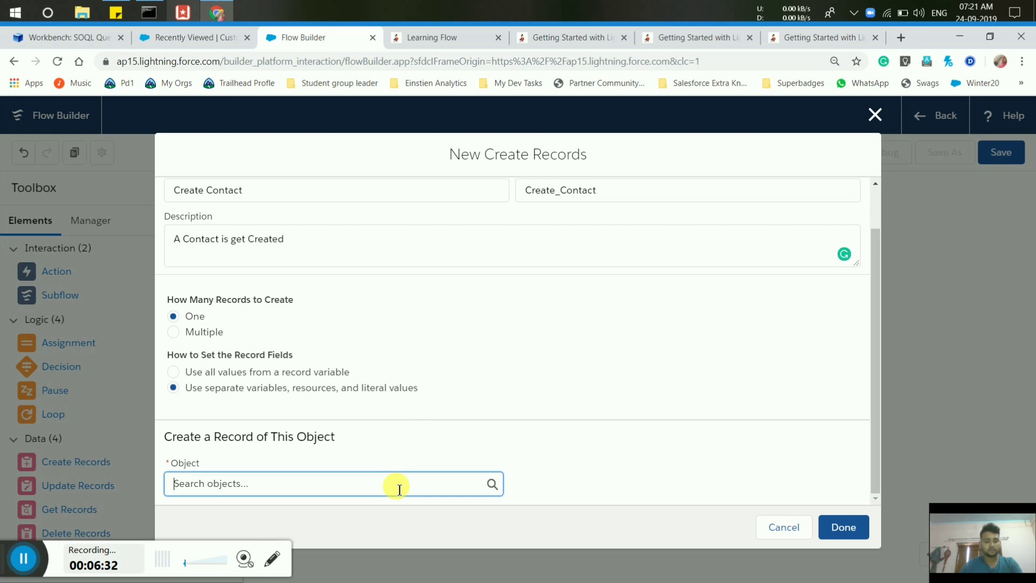
type("Contact")
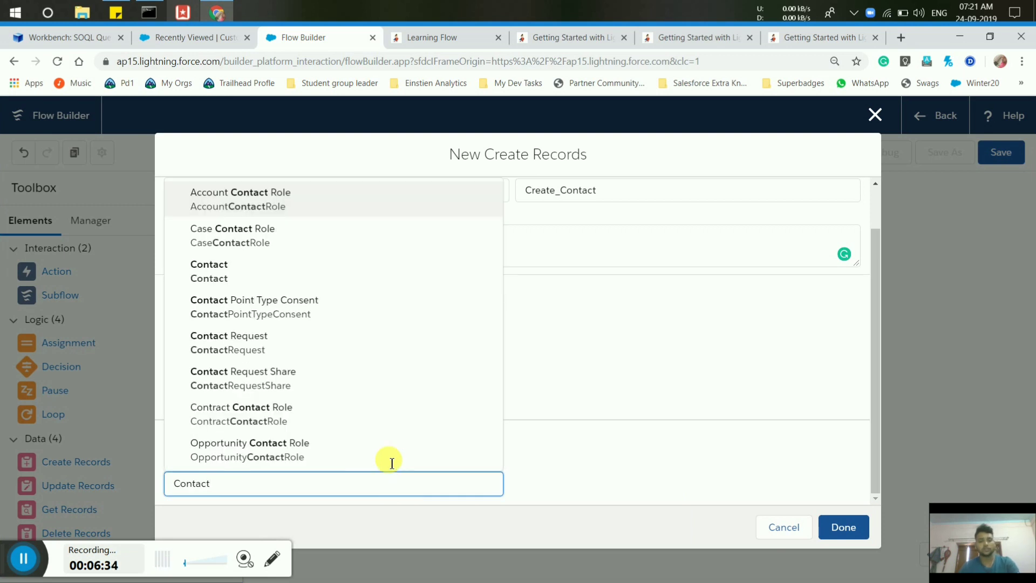
left_click(266, 270)
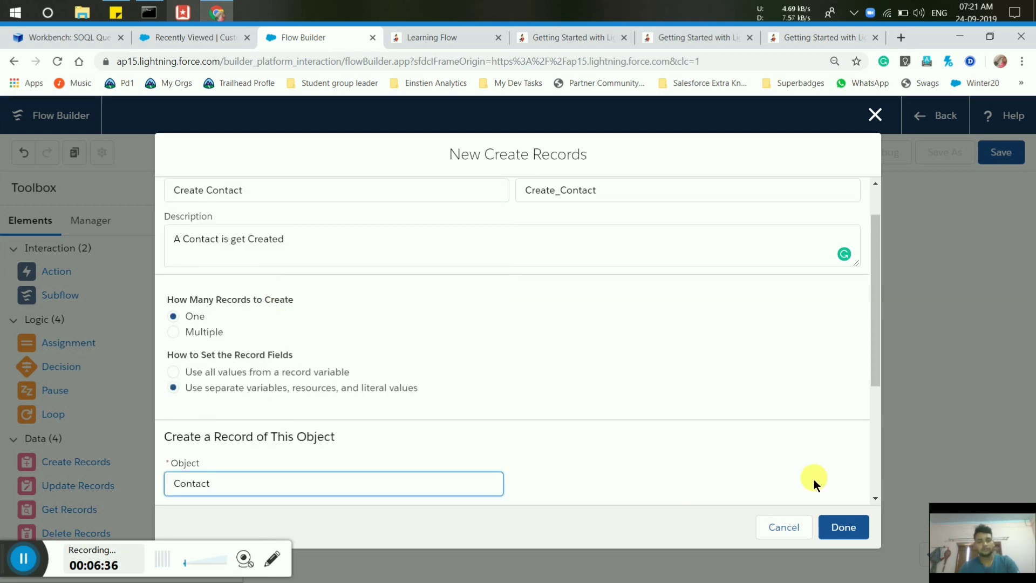
left_click(874, 498)
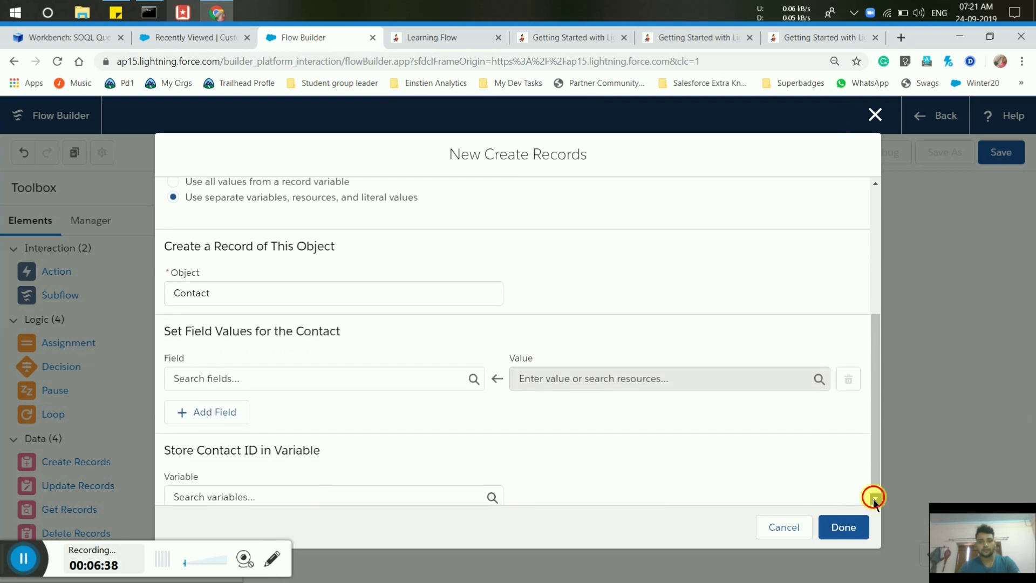
left_click(874, 498)
Set the Contact's AccountId field to {!varAccountId}.
left_click(310, 375)
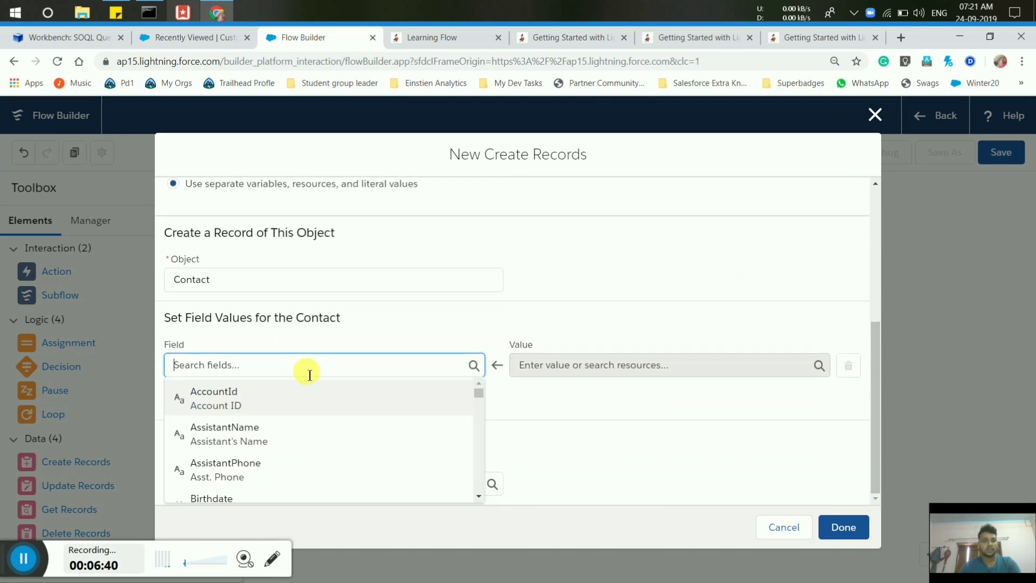
type("Account")
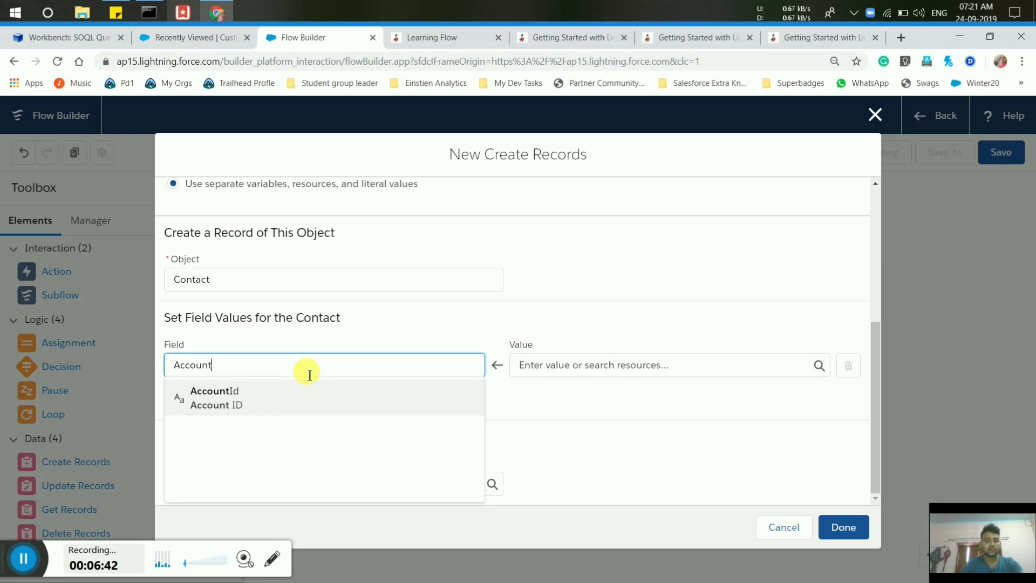
left_click(252, 399)
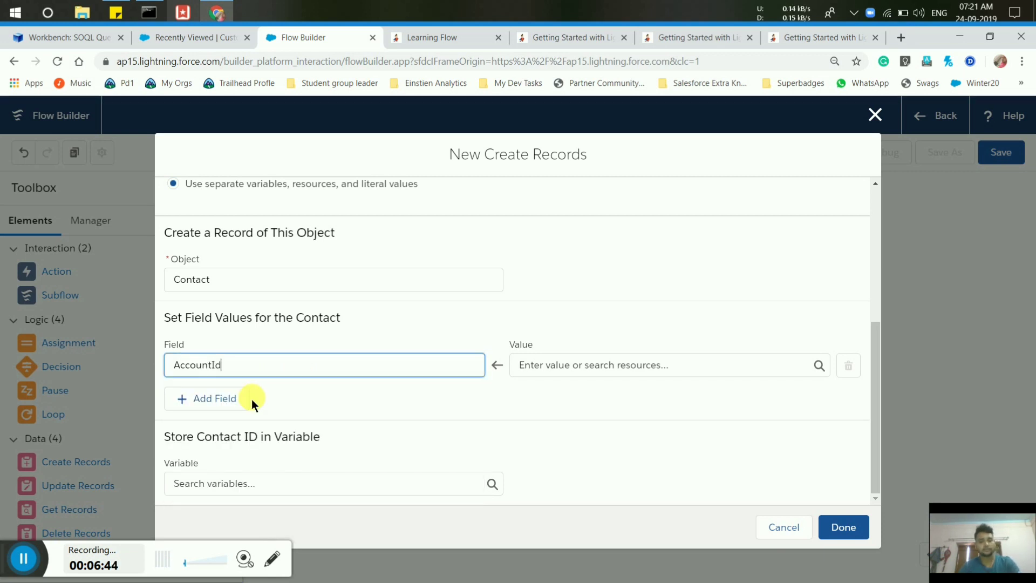
left_click(586, 373)
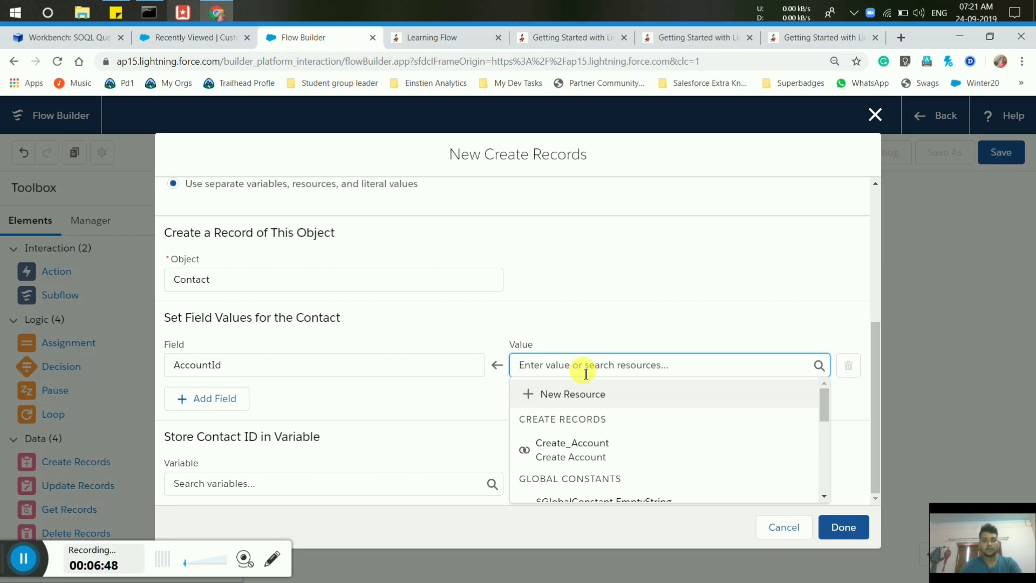
type("var")
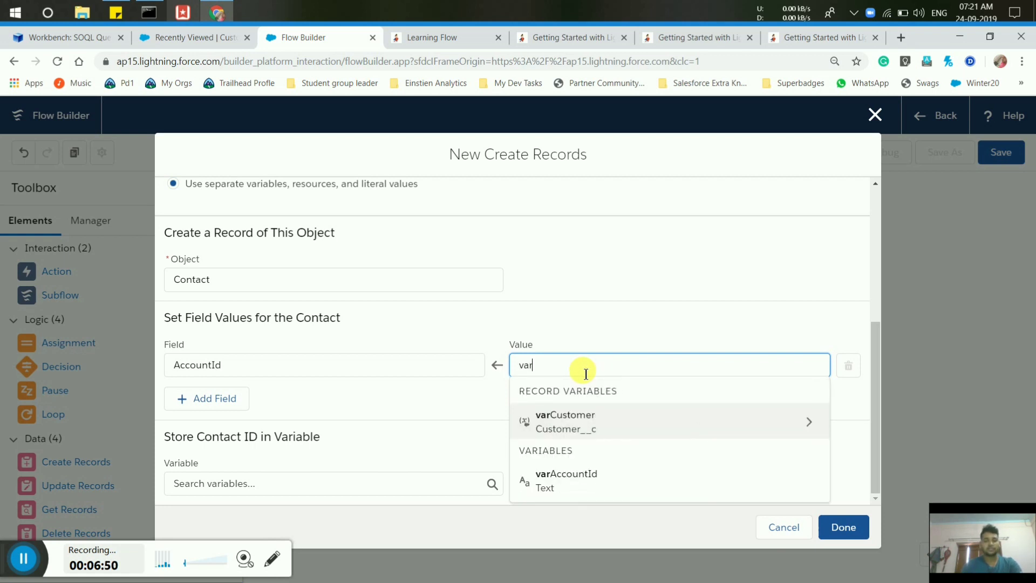
left_click(587, 479)
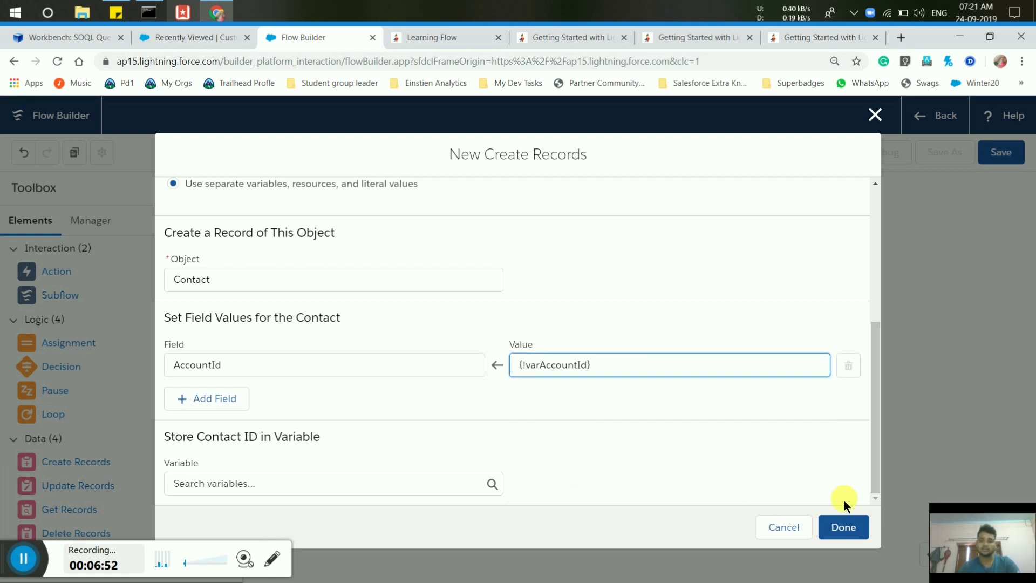
Add a LastName field set to {!varCustomer.Name}, then add a third field row.
left_click(209, 399)
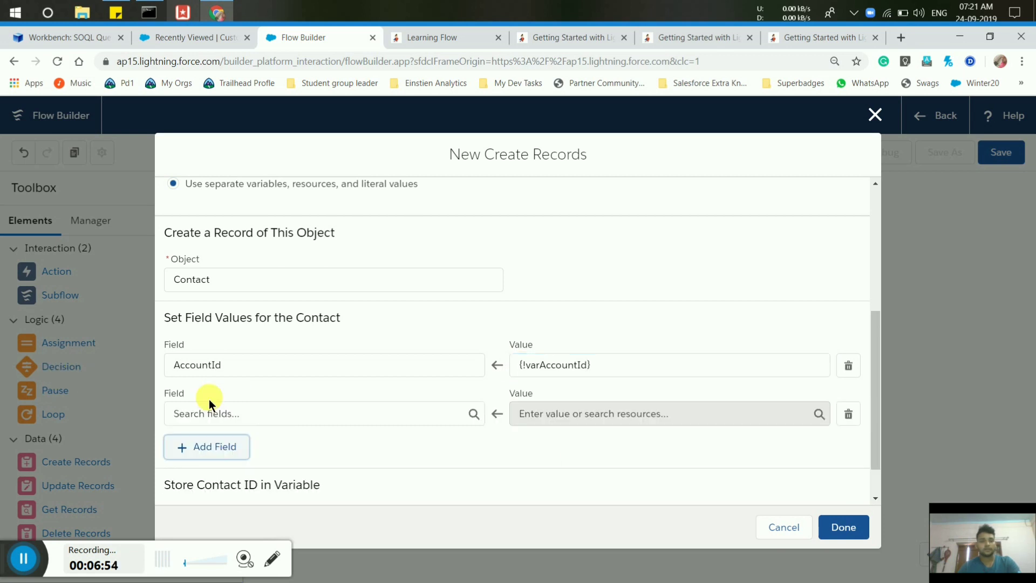
left_click(181, 417)
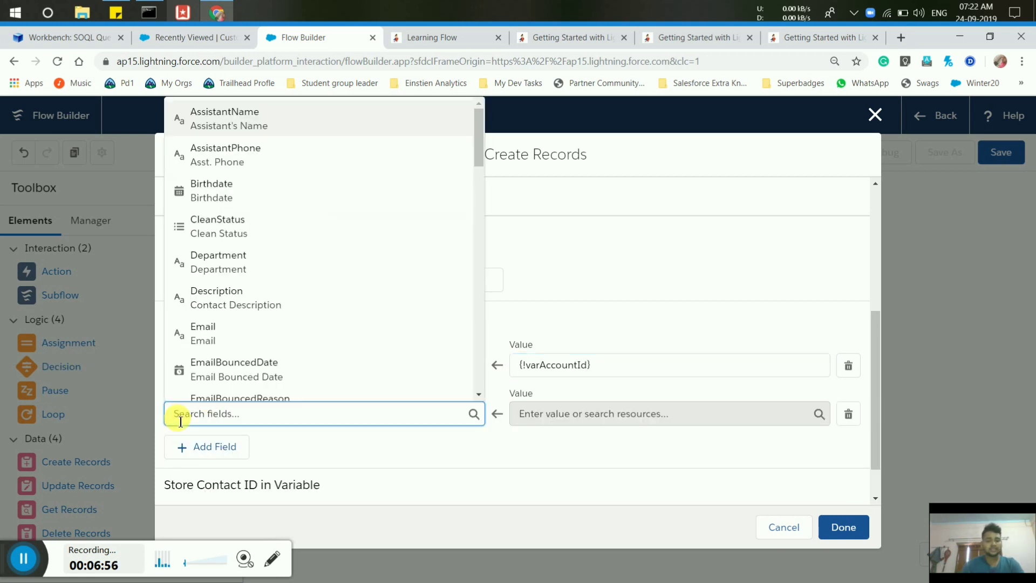
type("last")
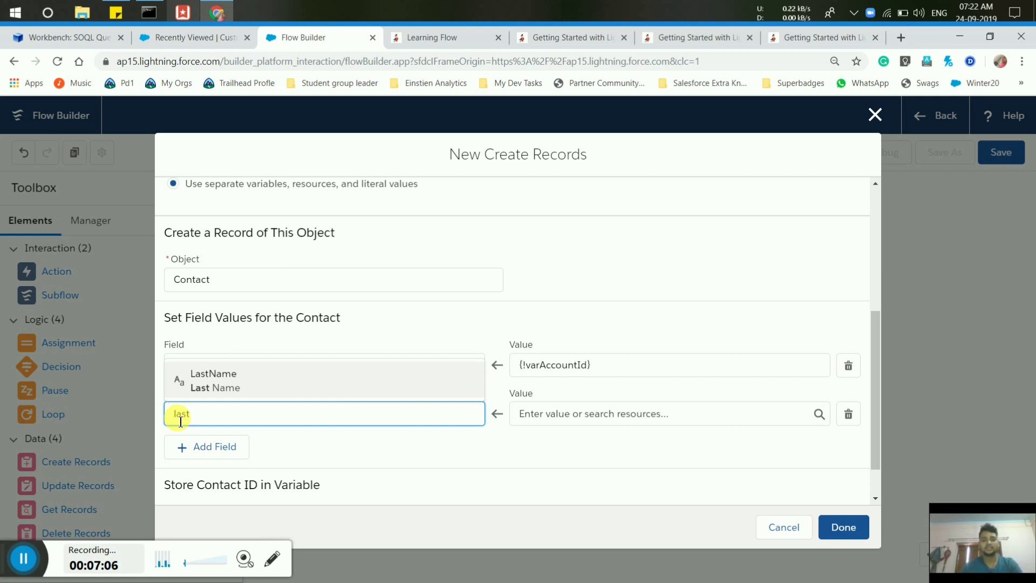
left_click(341, 368)
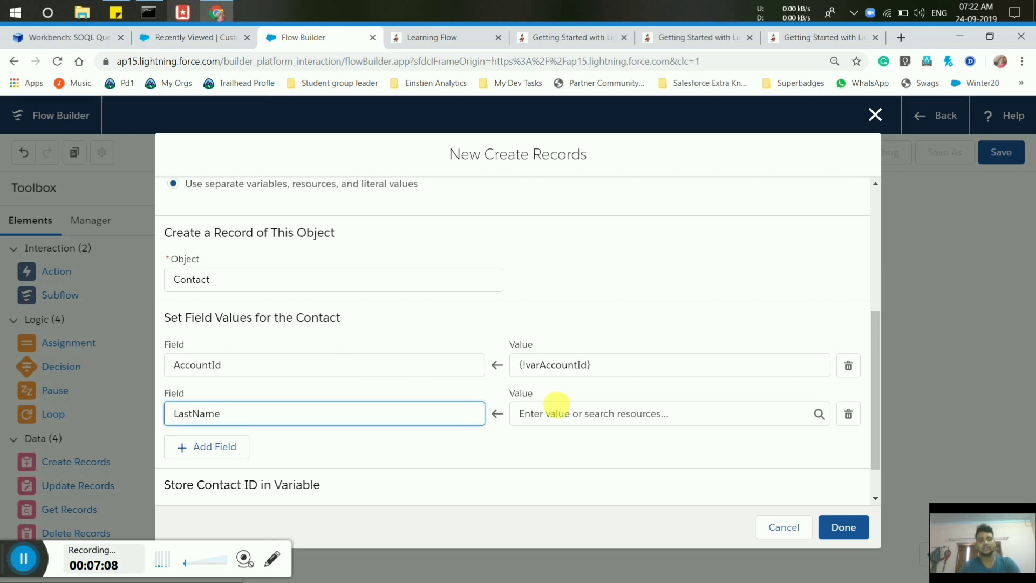
left_click(597, 416)
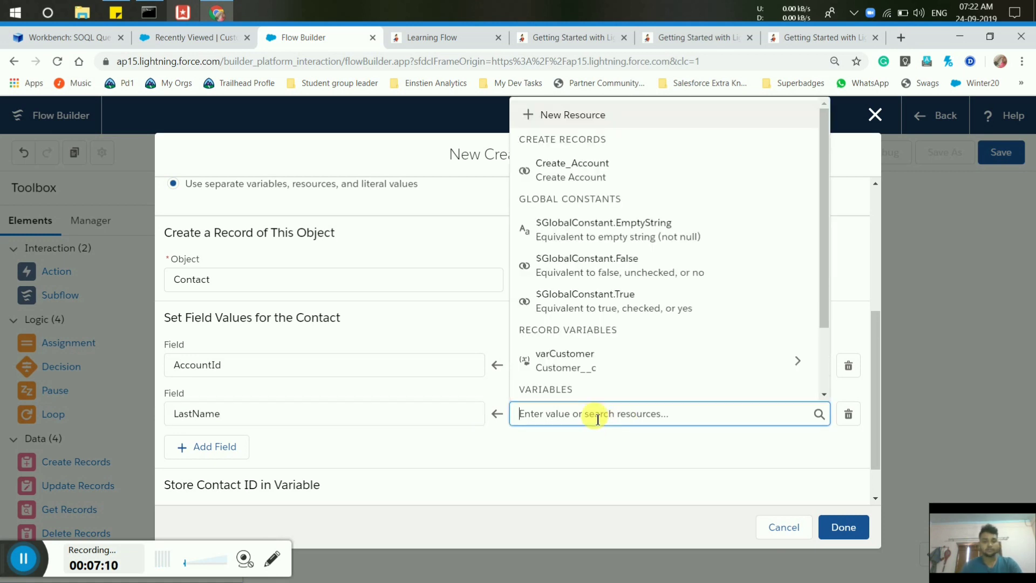
type("var")
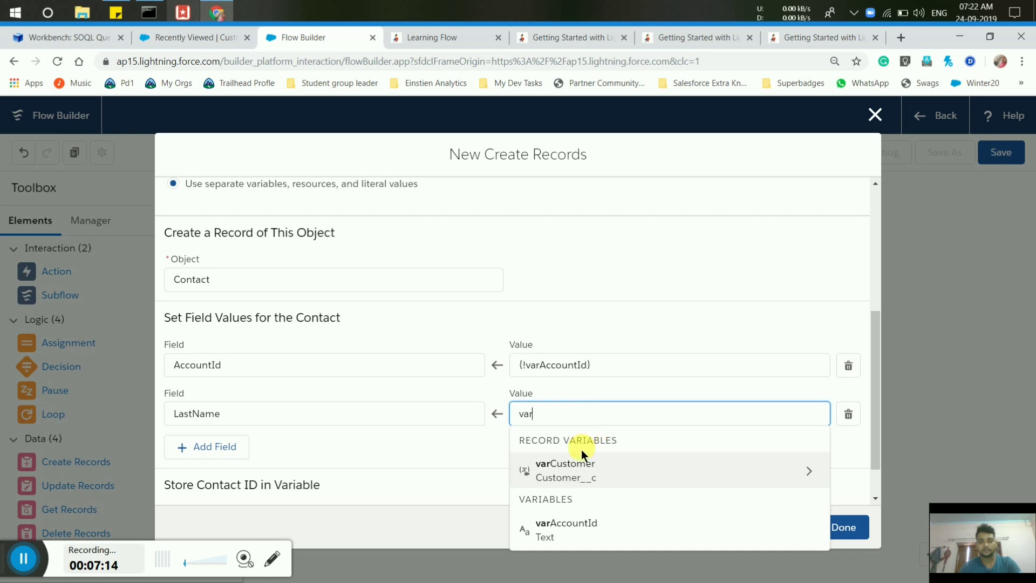
left_click(577, 478)
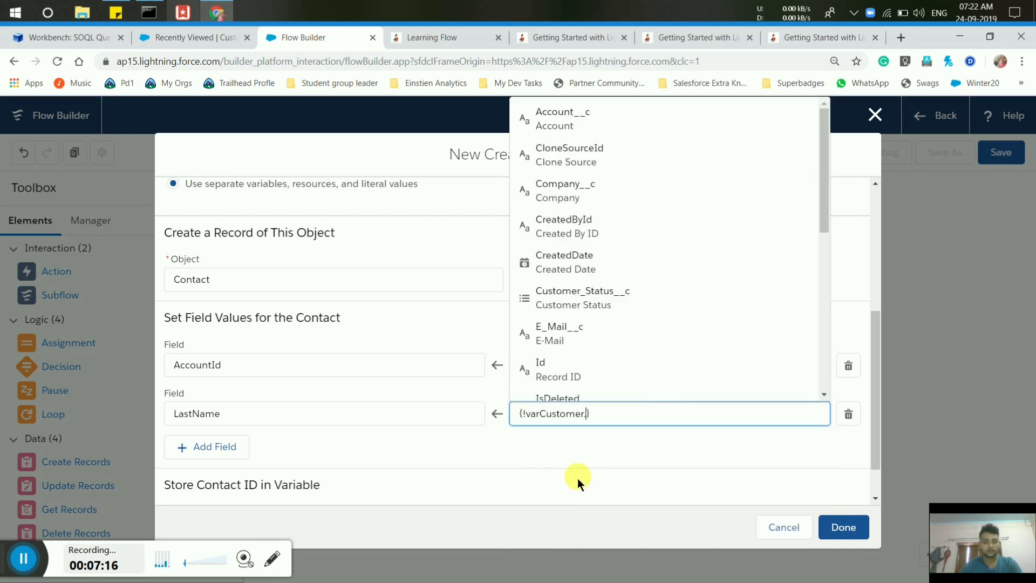
type("Namr")
key("BackSpace")
type("e")
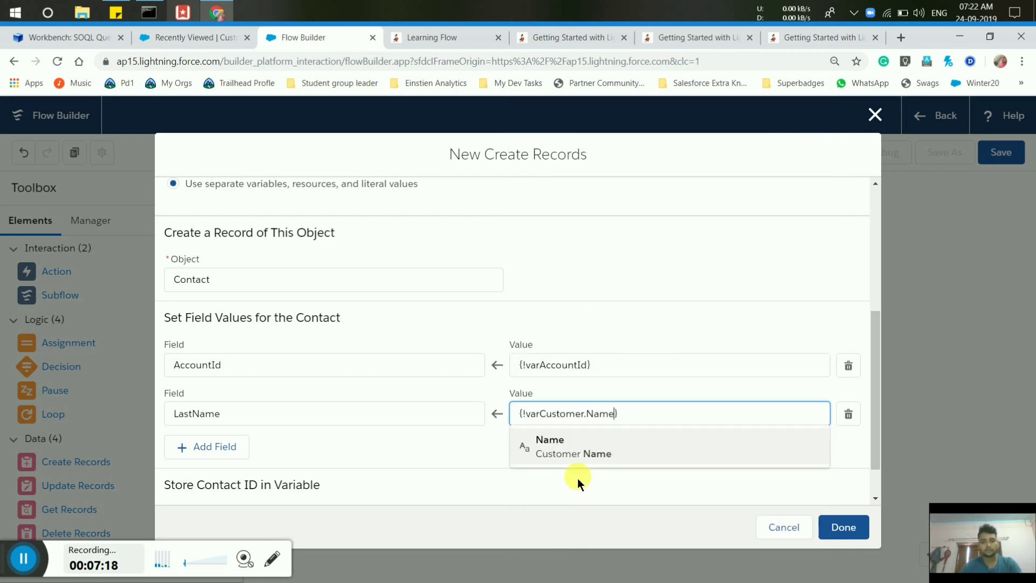
left_click(487, 468)
left_click(209, 448)
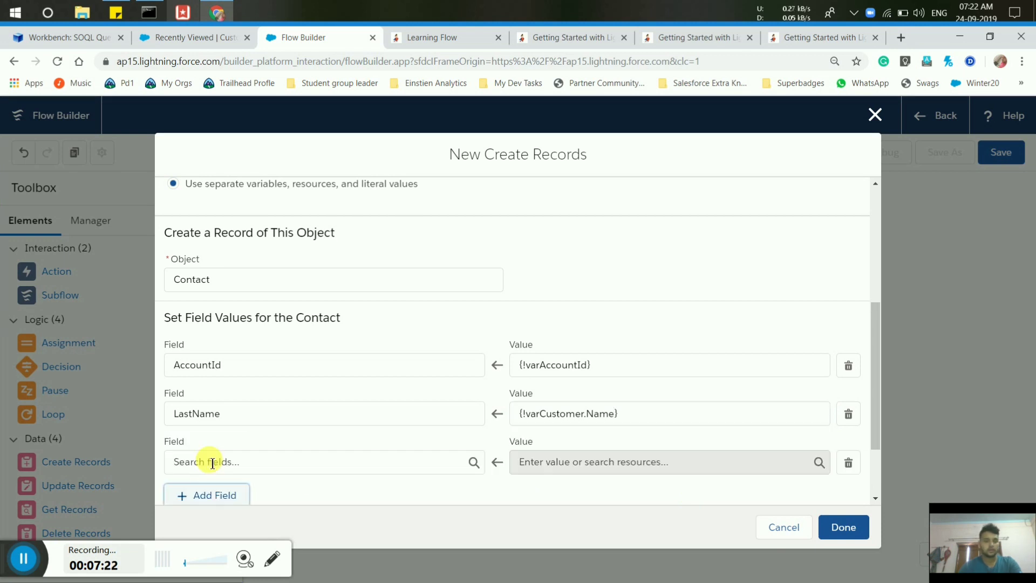
Map the new contact's Title field to {!varCustomer.Job_Title__c}.
left_click(210, 462)
type("titl")
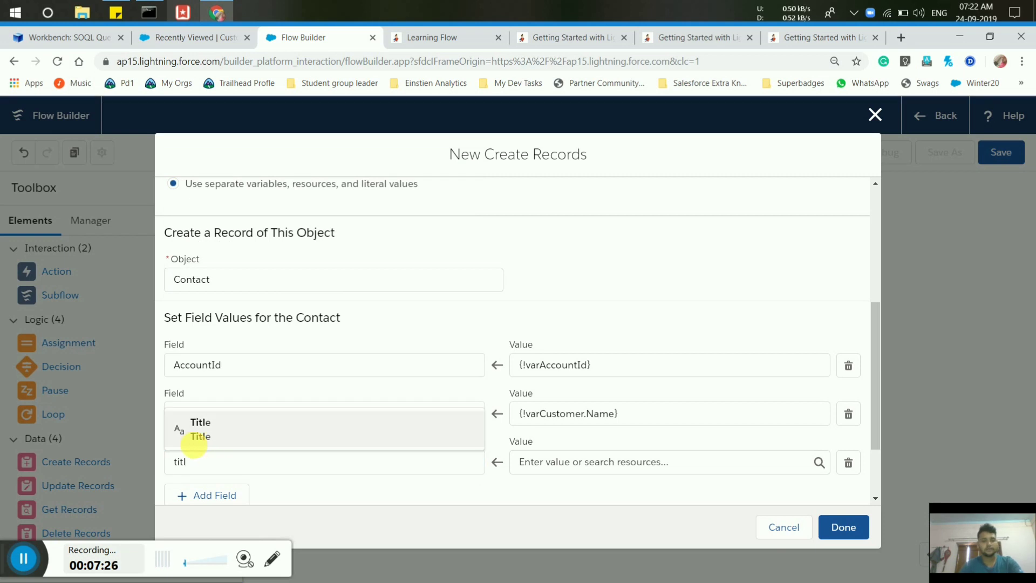
left_click(194, 443)
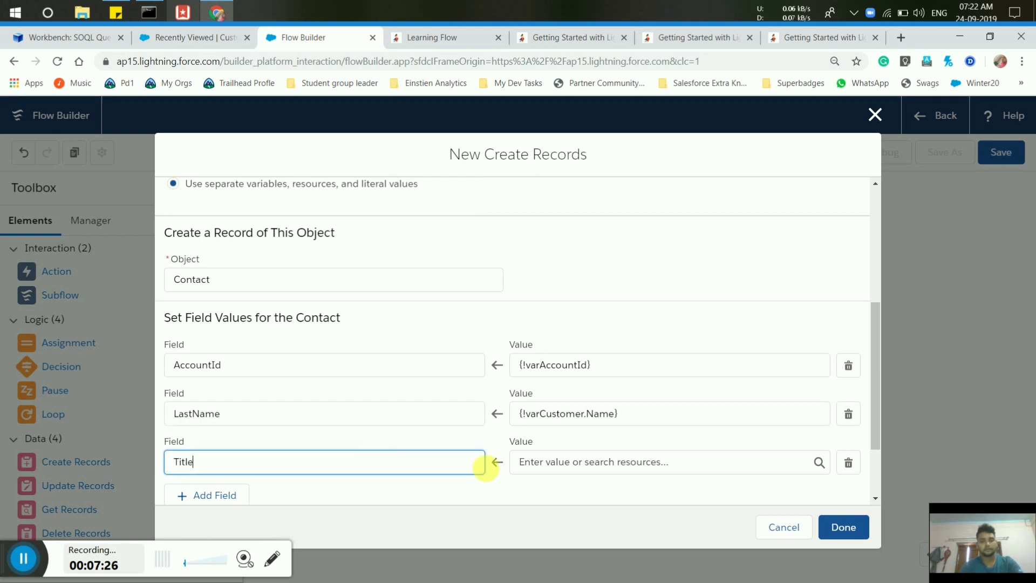
left_click(558, 463)
type("var")
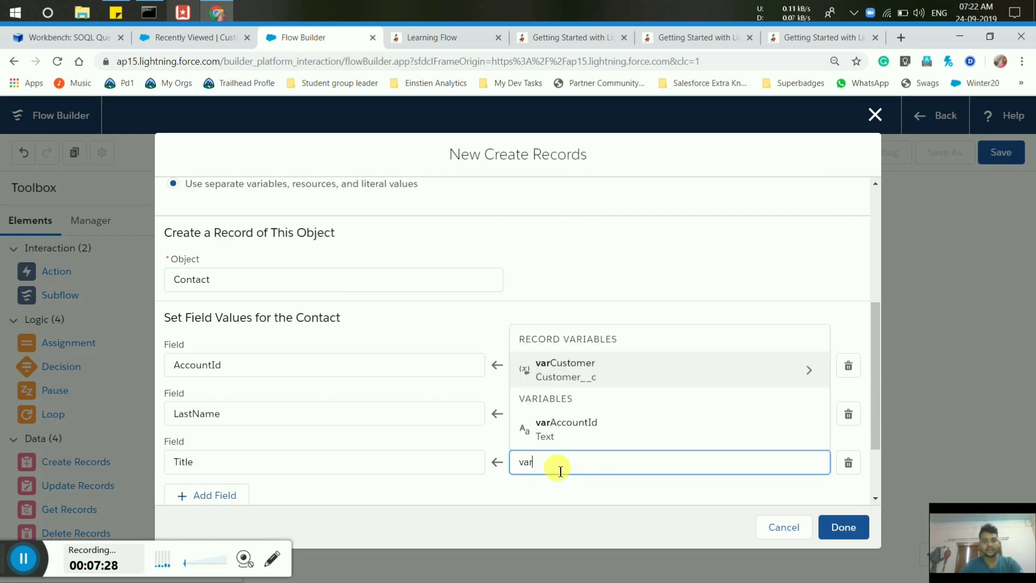
left_click(548, 370)
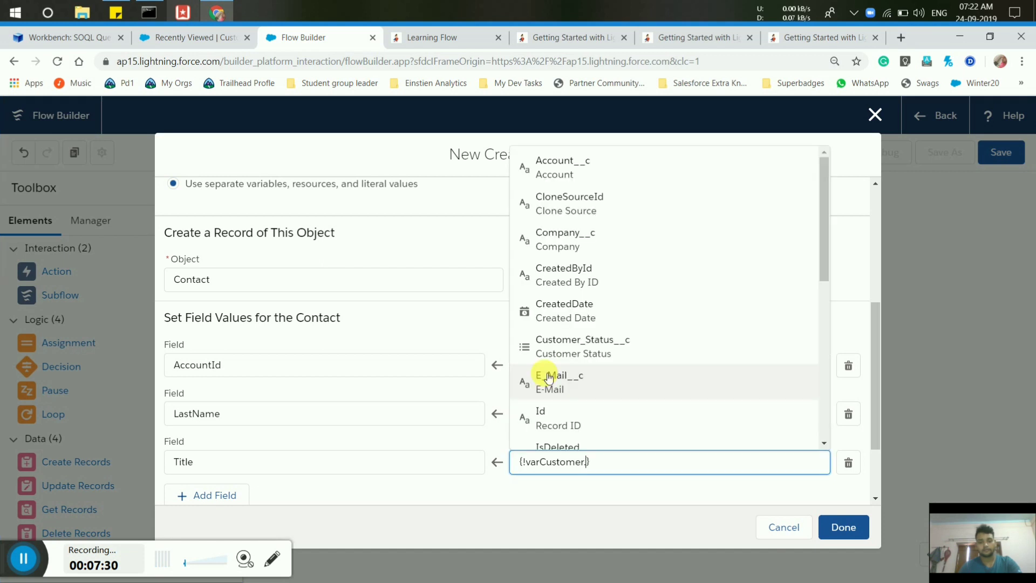
type("jo")
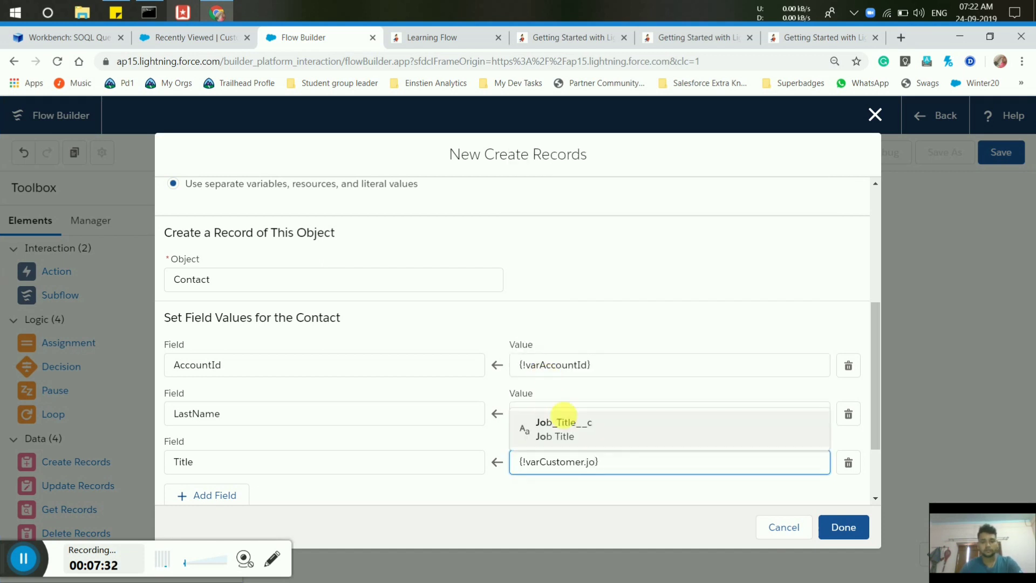
left_click(575, 438)
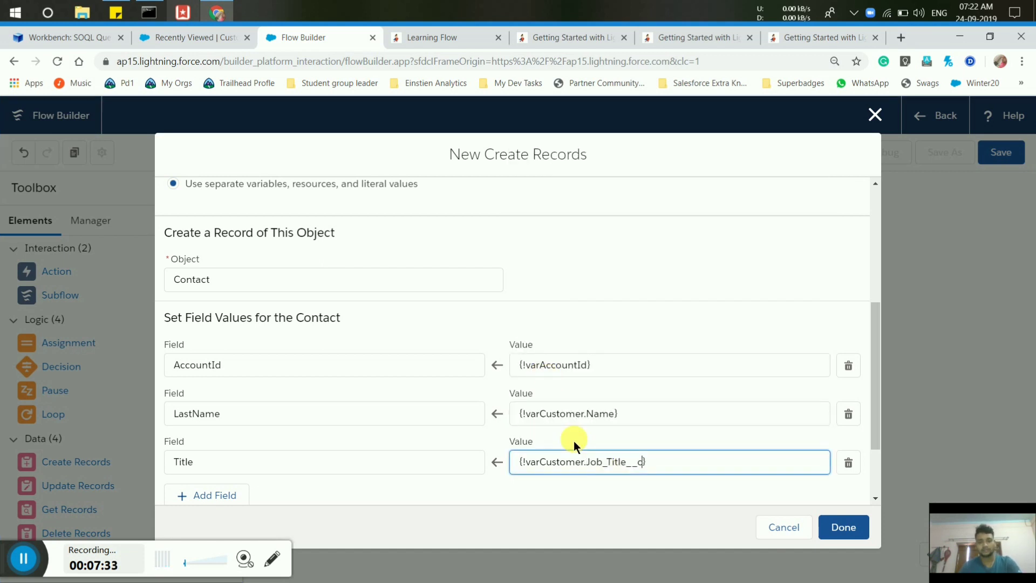
Add a fourth field row and choose Email as its Contact field.
left_click(188, 497)
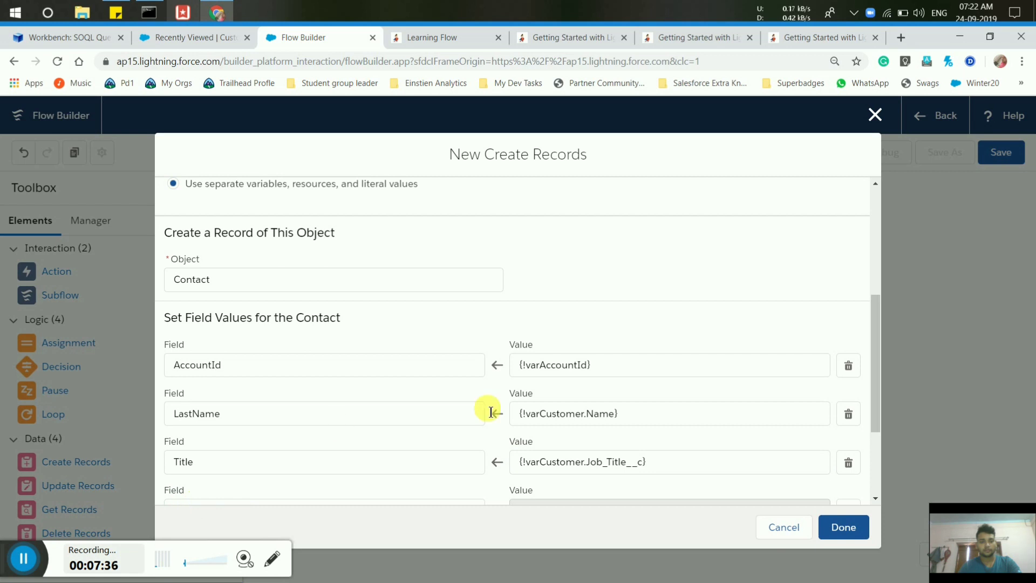
left_click(876, 499)
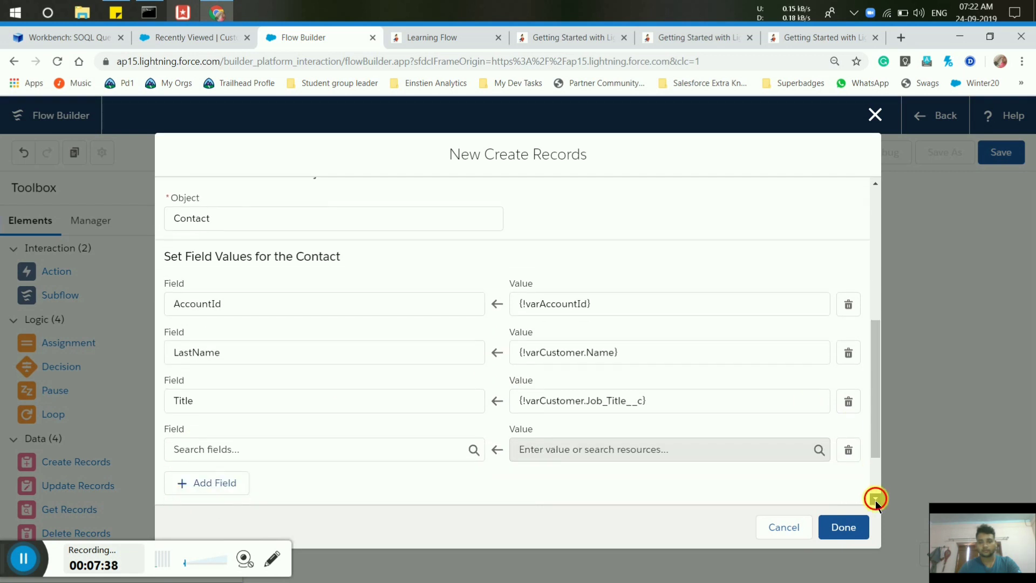
left_click(261, 365)
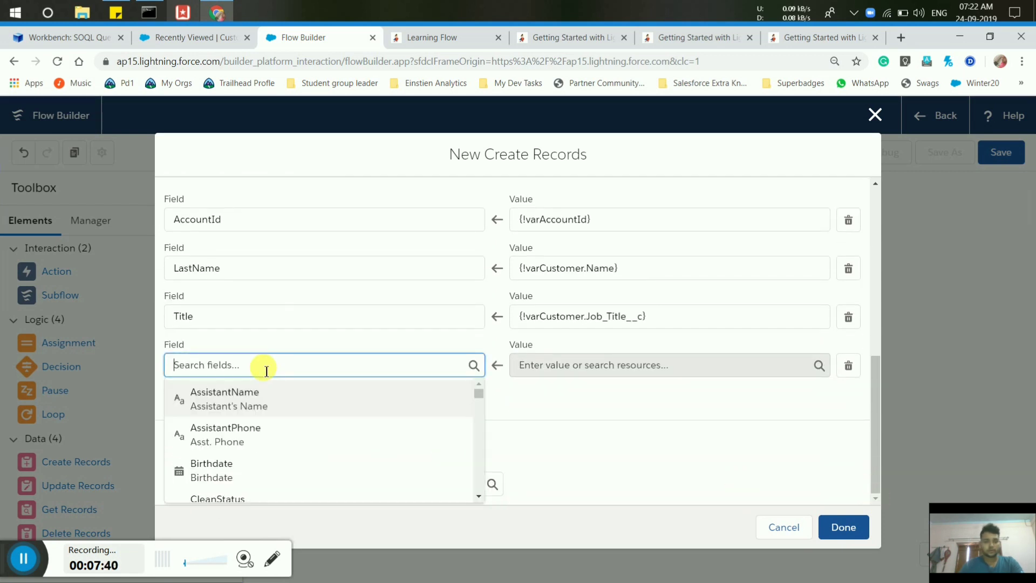
type("compa")
key("BackSpace")
key("BackSpace")
key("BackSpace")
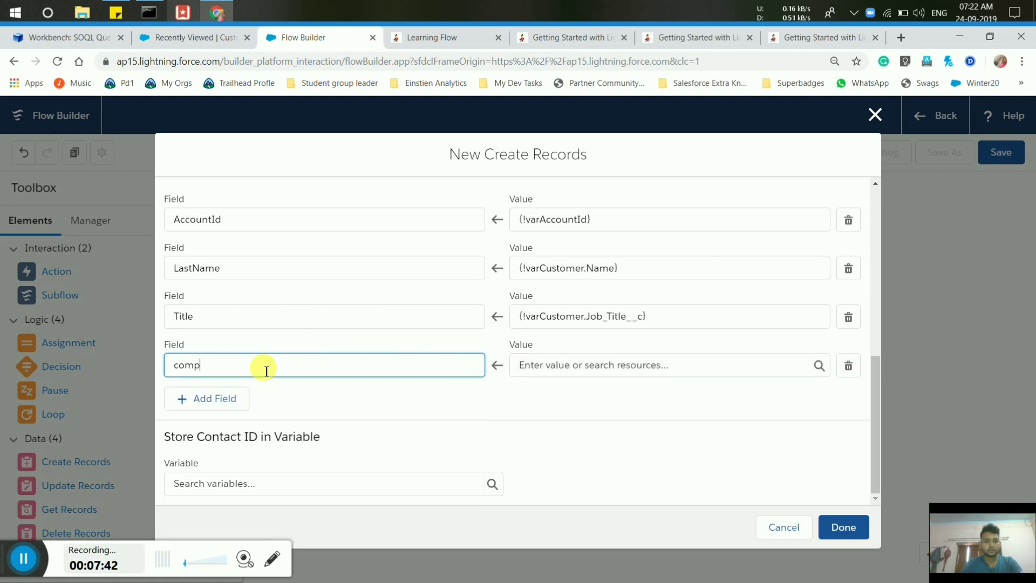
key("BackSpace")
key("BackSpace")
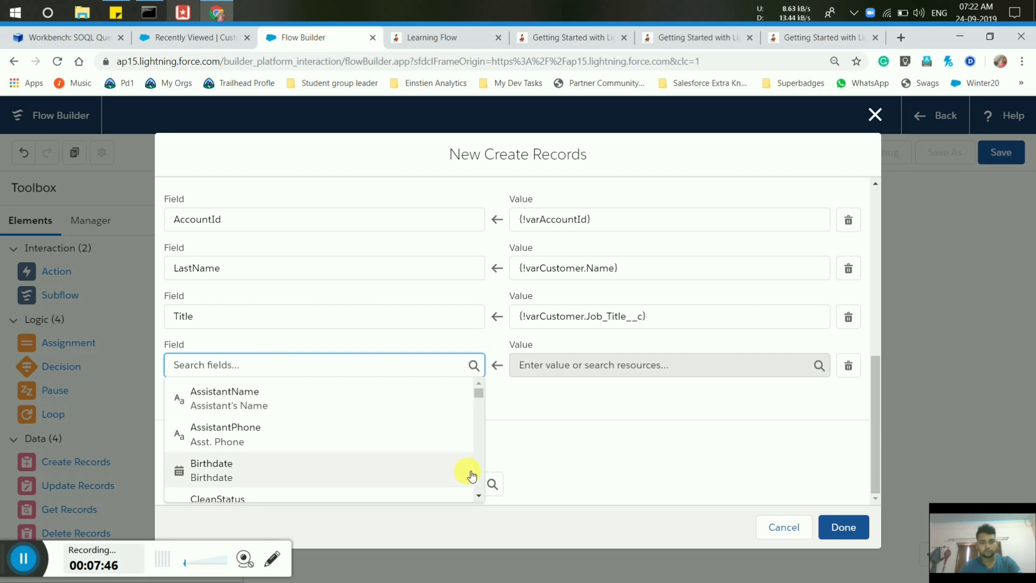
left_click(479, 495)
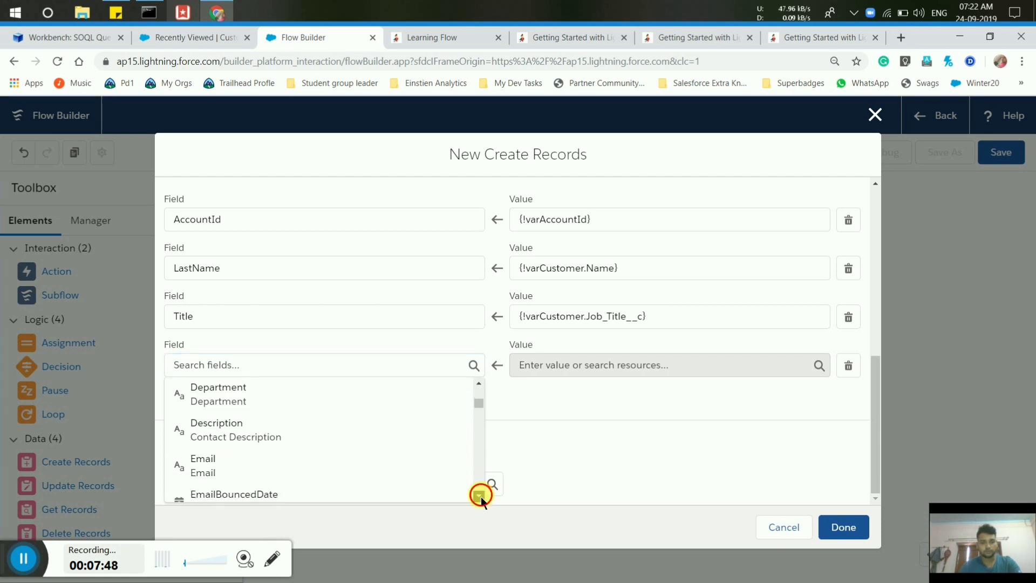
left_click(238, 384)
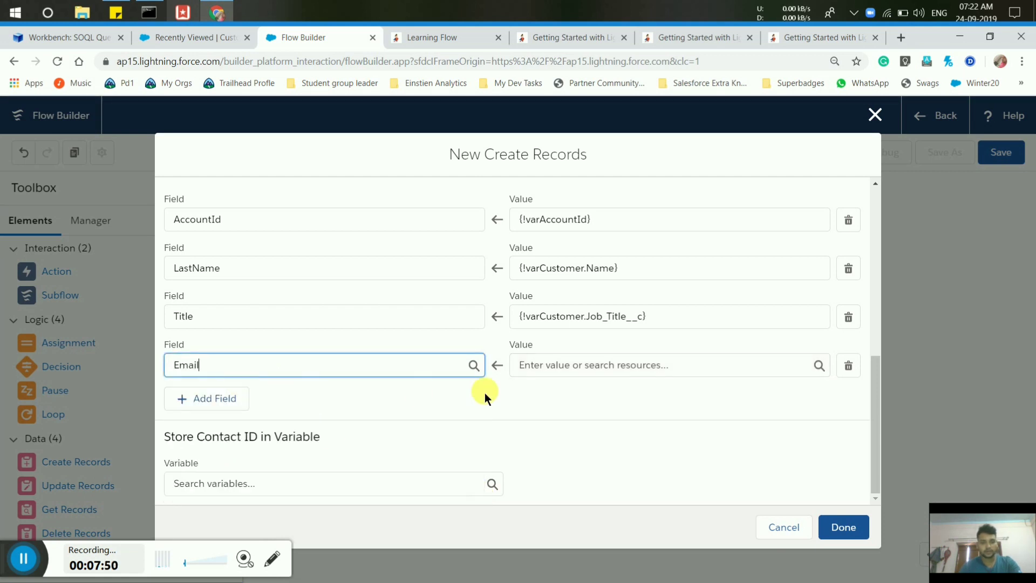
Set the Email value to {!varCustomer.E_Mail__c} and add a fifth empty field row.
left_click(591, 376)
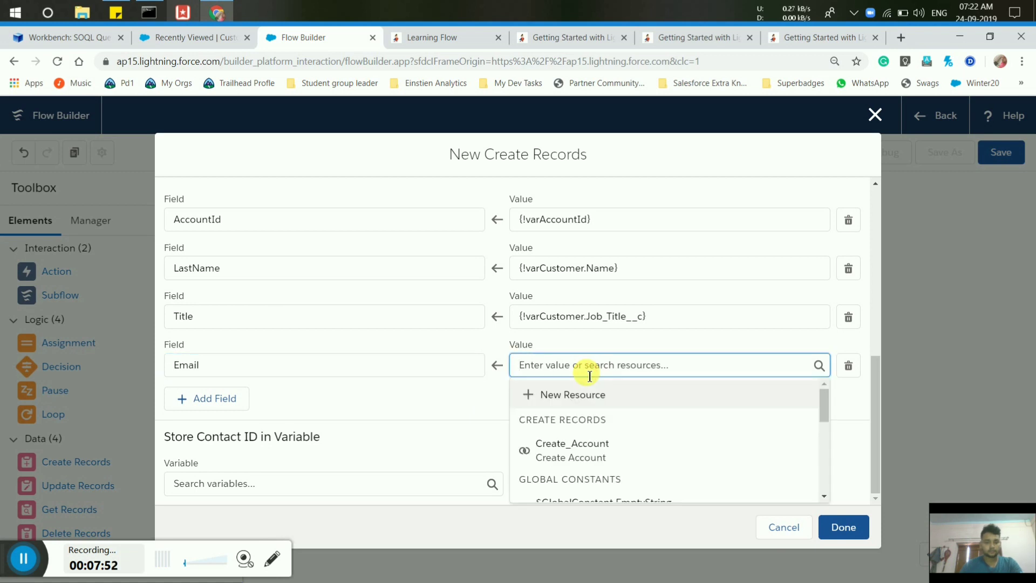
type("var")
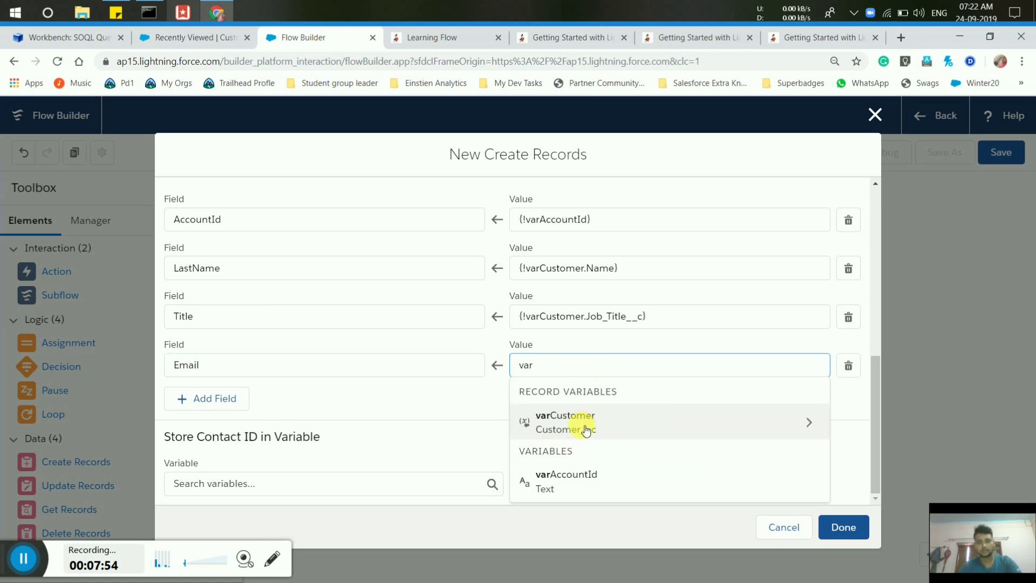
left_click(586, 431)
type("Email")
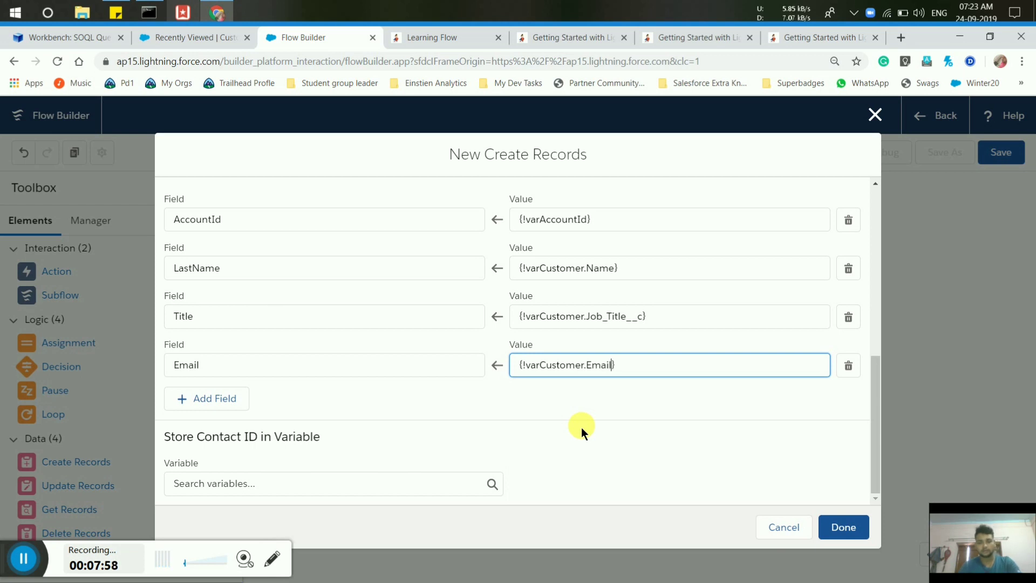
key("BackSpace")
key("BackSpace")
key("BackSpace")
key("BackSpace")
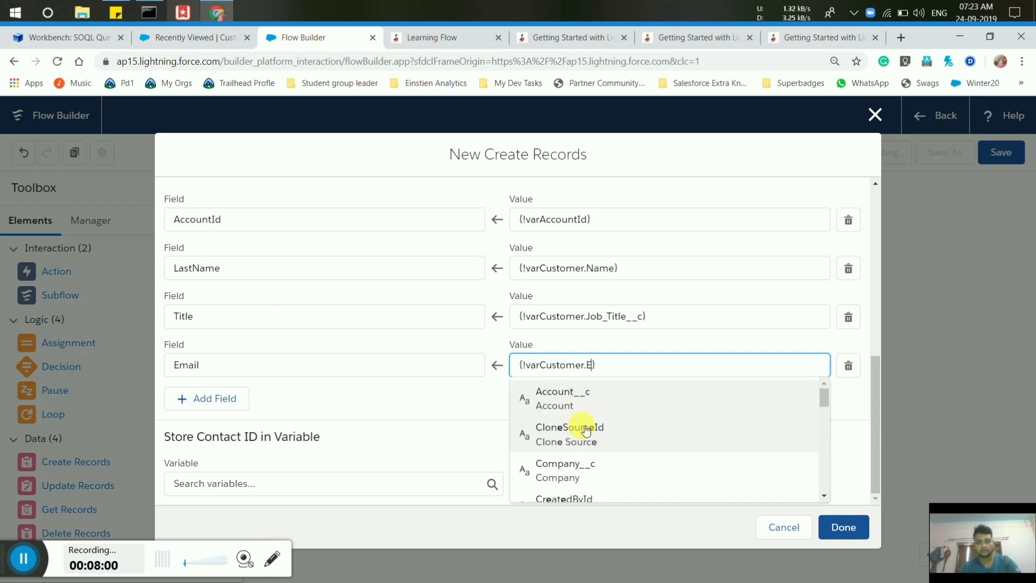
left_click(822, 495)
left_click(821, 496)
scroll(612, 409, "down", 1)
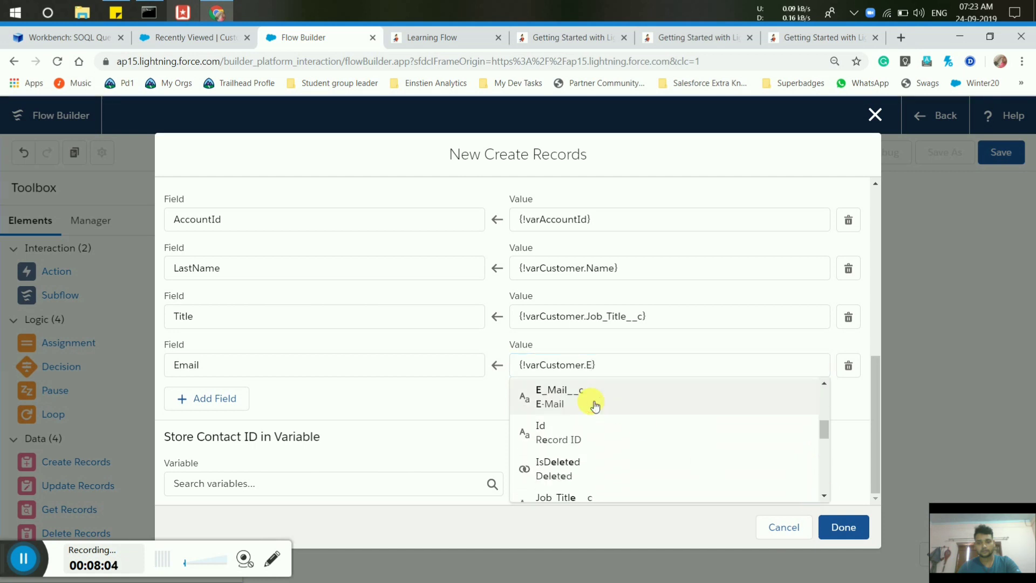
left_click(591, 402)
left_click(189, 398)
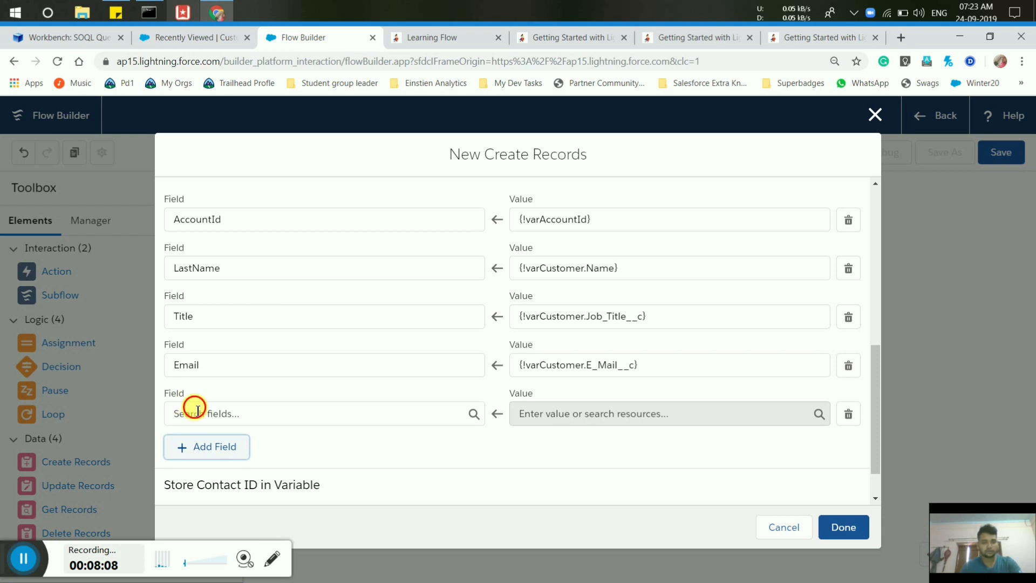
Map the contact's Phone field to {!varCustomer.Phone_No__c}.
left_click(198, 411)
type("Phin")
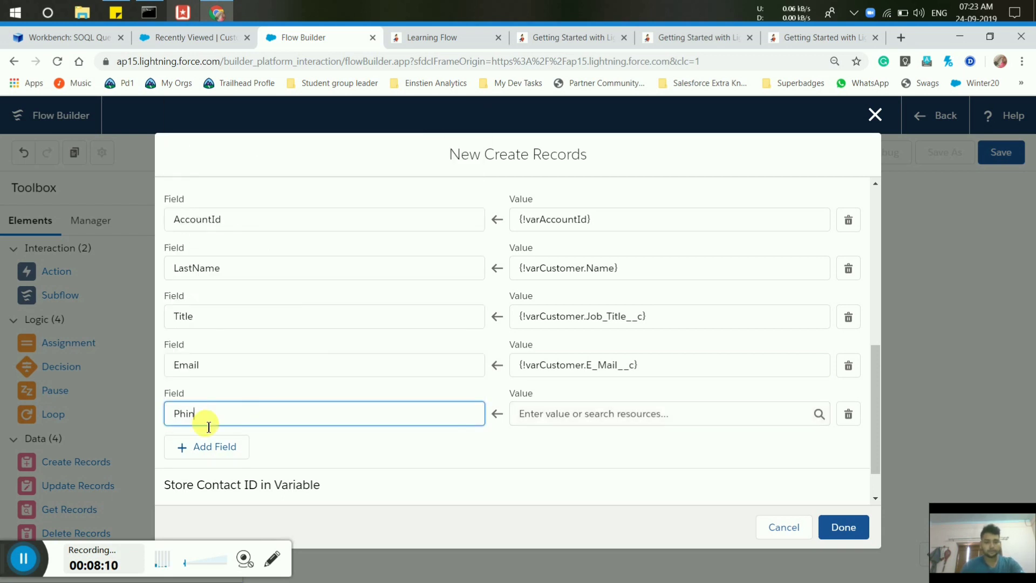
key("BackSpace")
type("one")
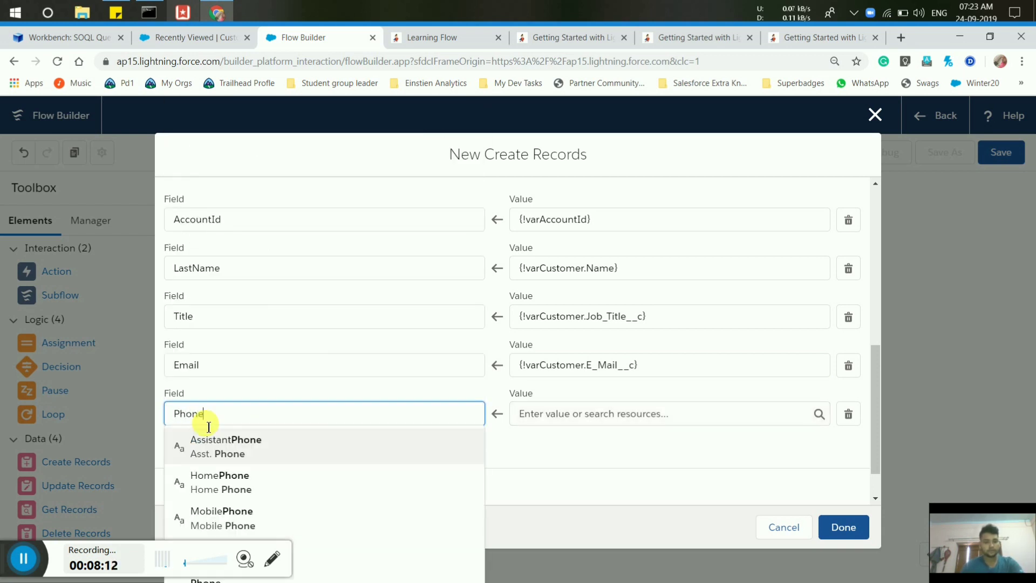
scroll(234, 456, "down", 2)
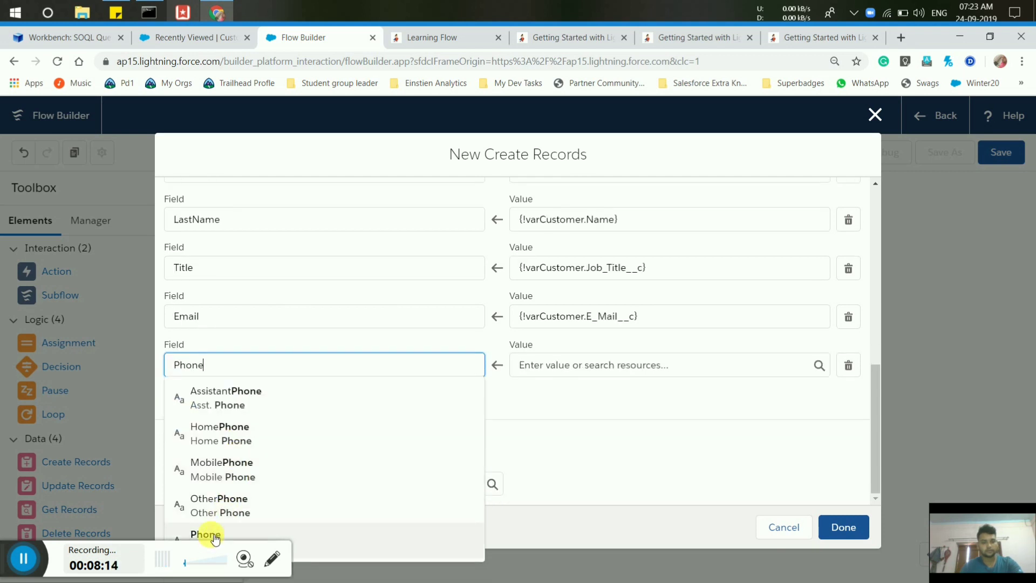
left_click(214, 535)
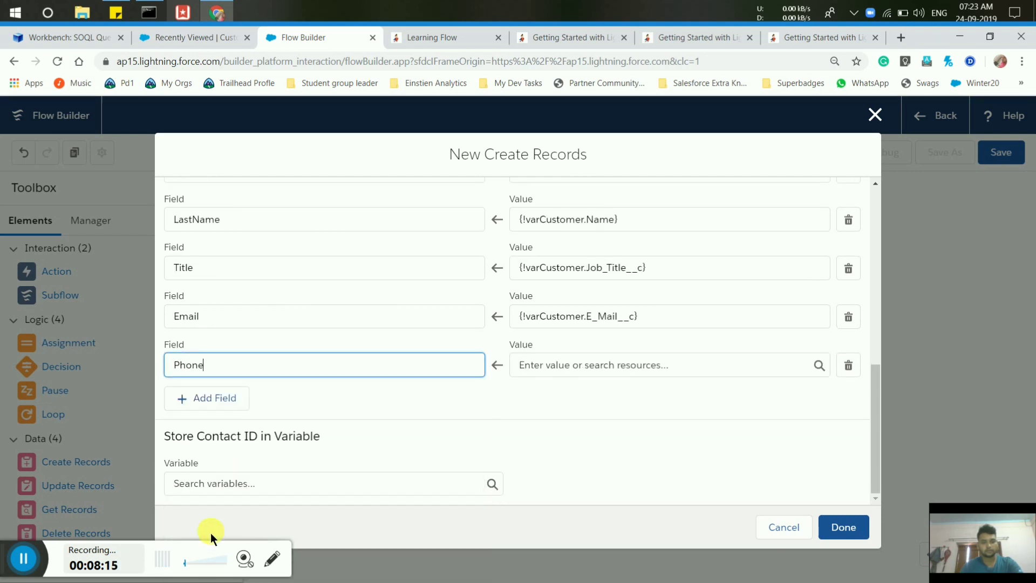
left_click(588, 373)
type("var")
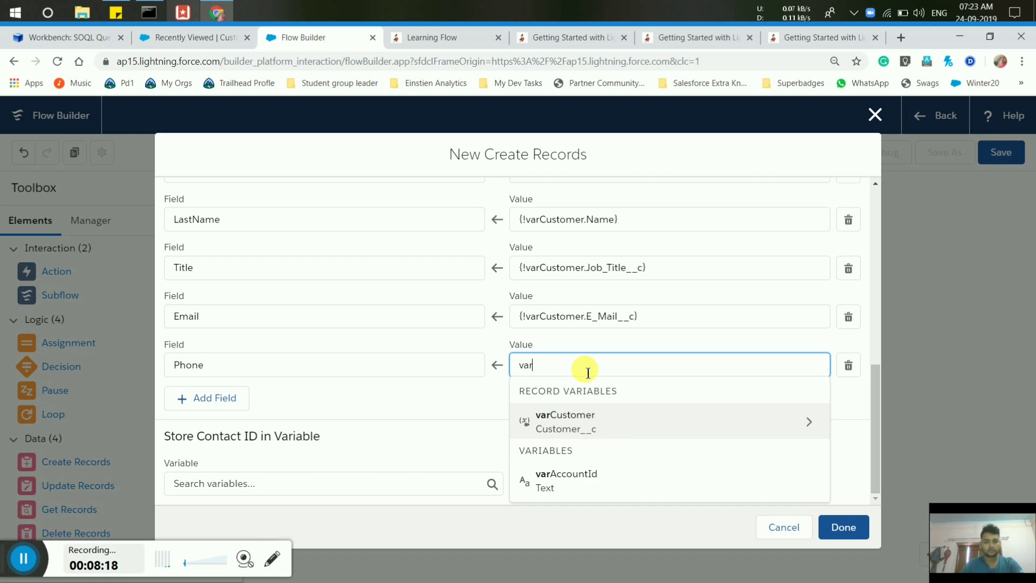
left_click(569, 421)
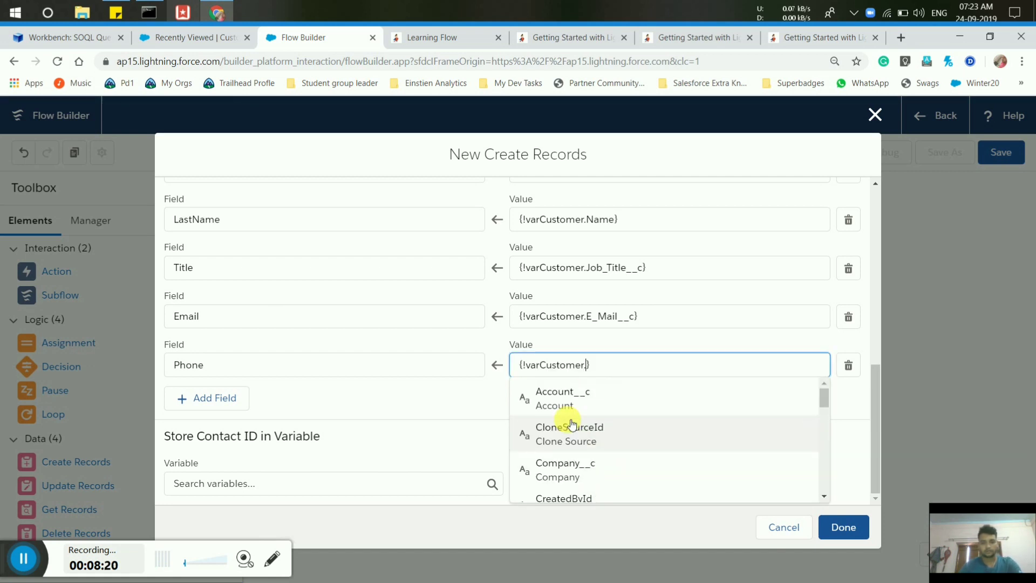
type("phone")
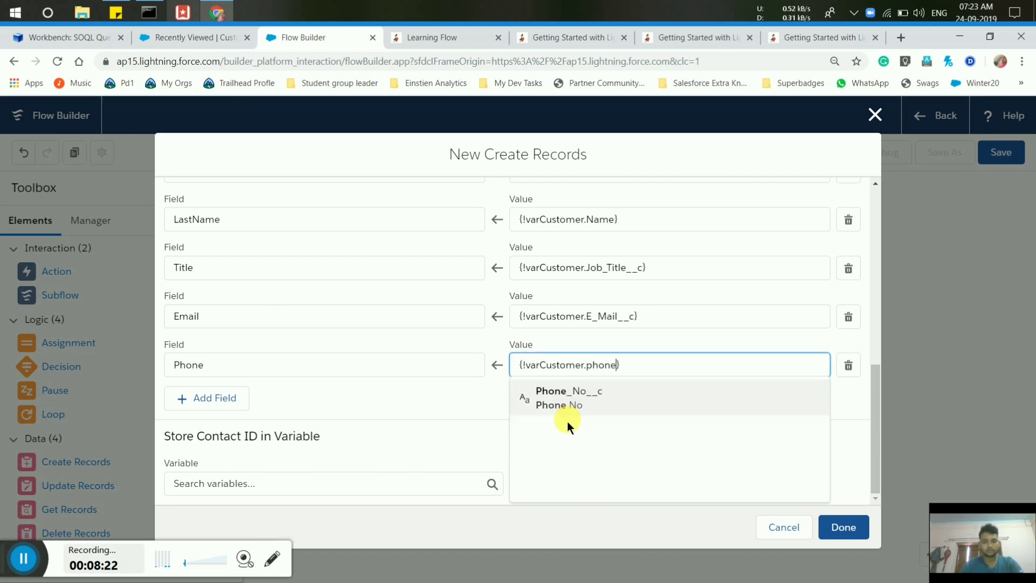
left_click(568, 404)
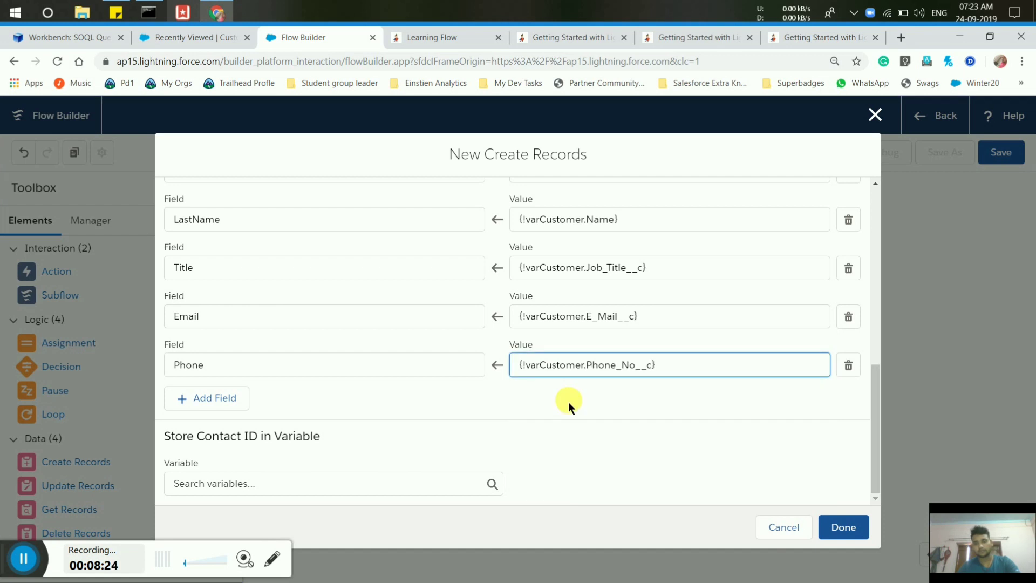
Delete the extra empty field row and finish the Create Contact element.
left_click(224, 397)
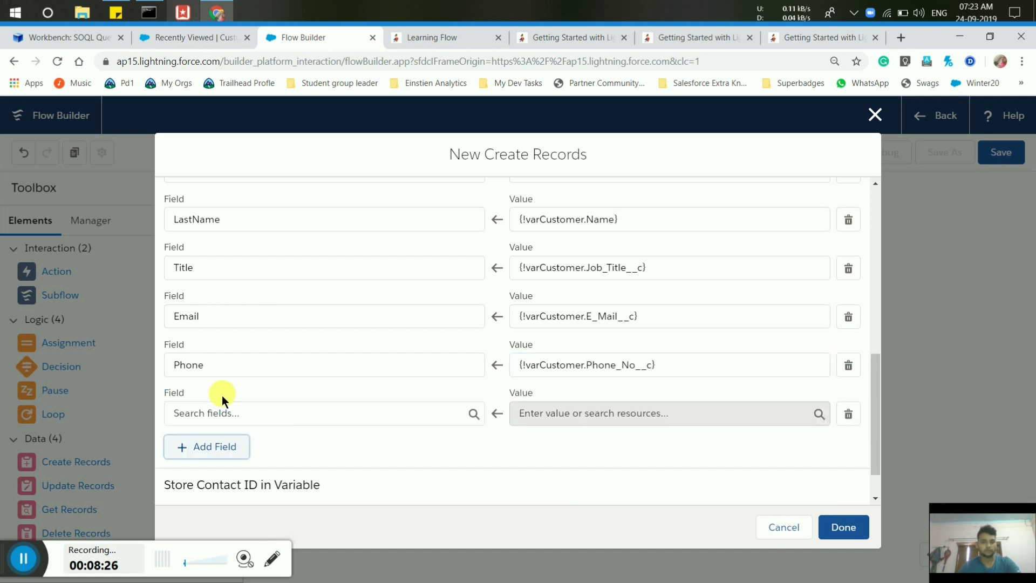
left_click(226, 423)
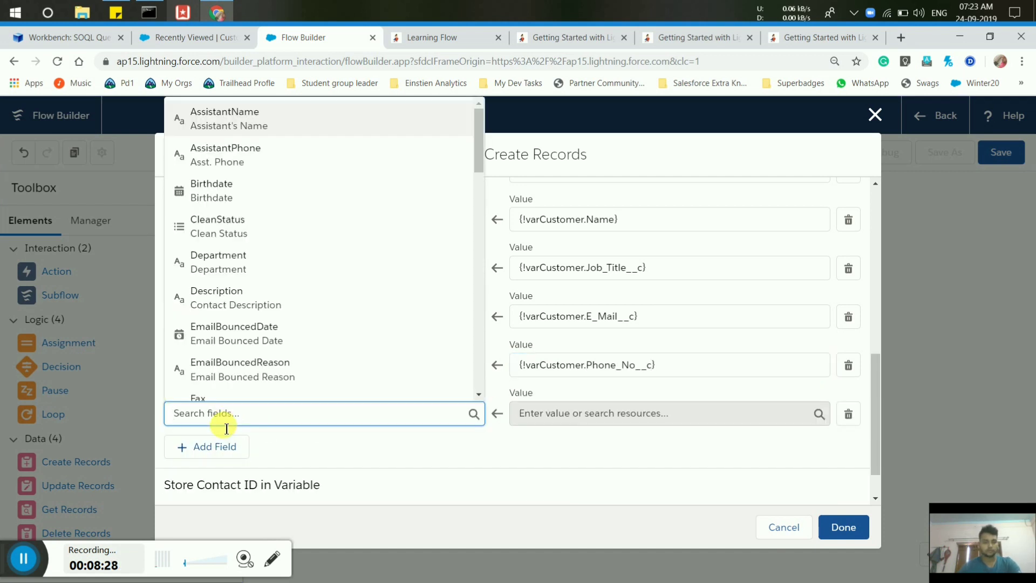
type("Co")
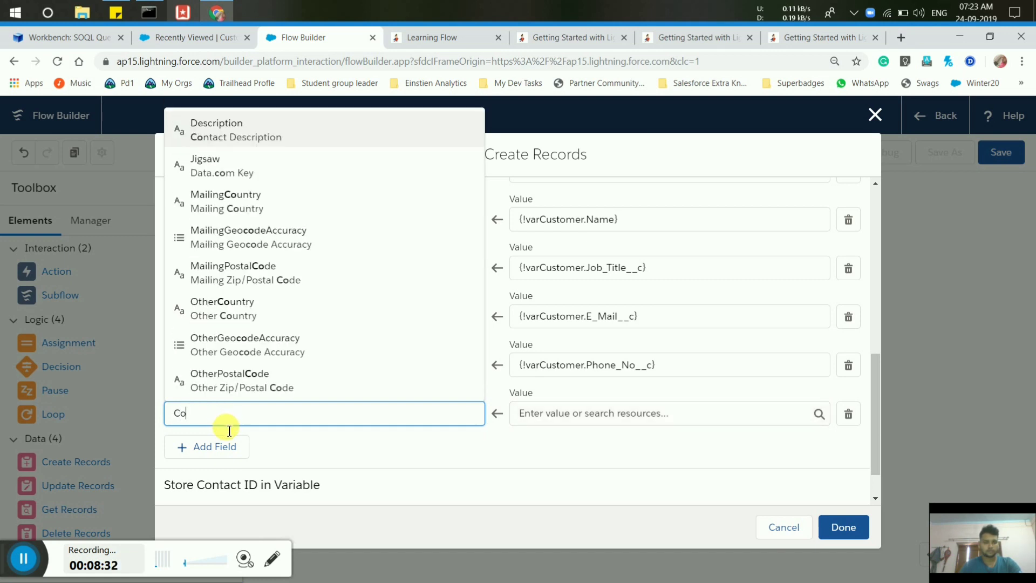
type("nt")
key("BackSpace")
key("BackSpace")
key("BackSpace")
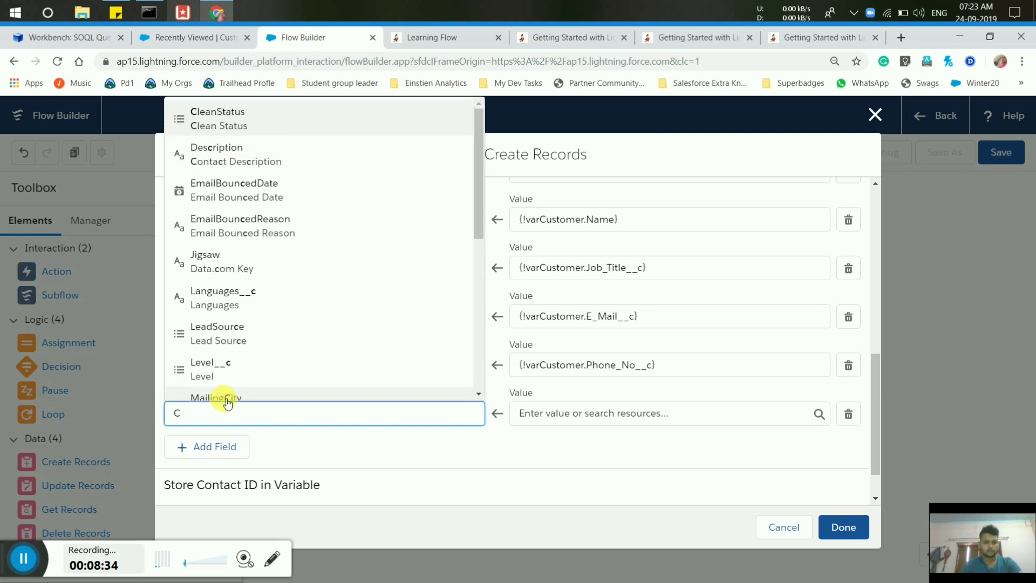
key("BackSpace")
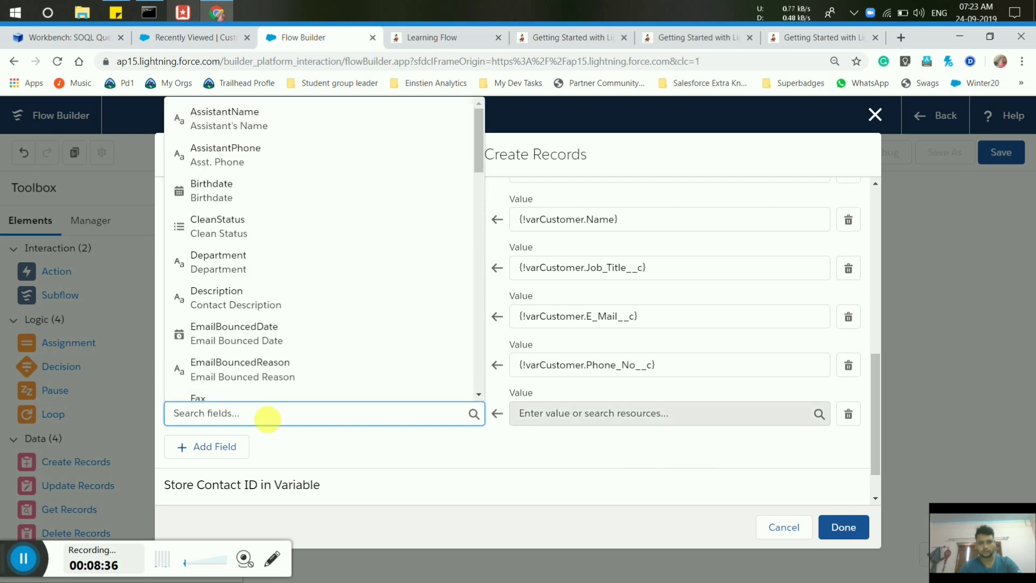
left_click(859, 527)
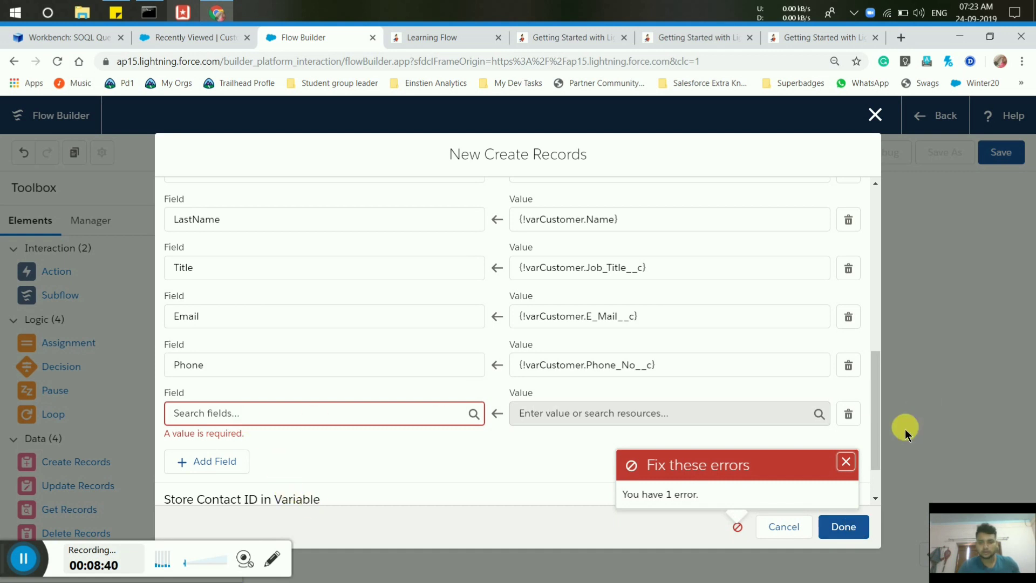
left_click(850, 416)
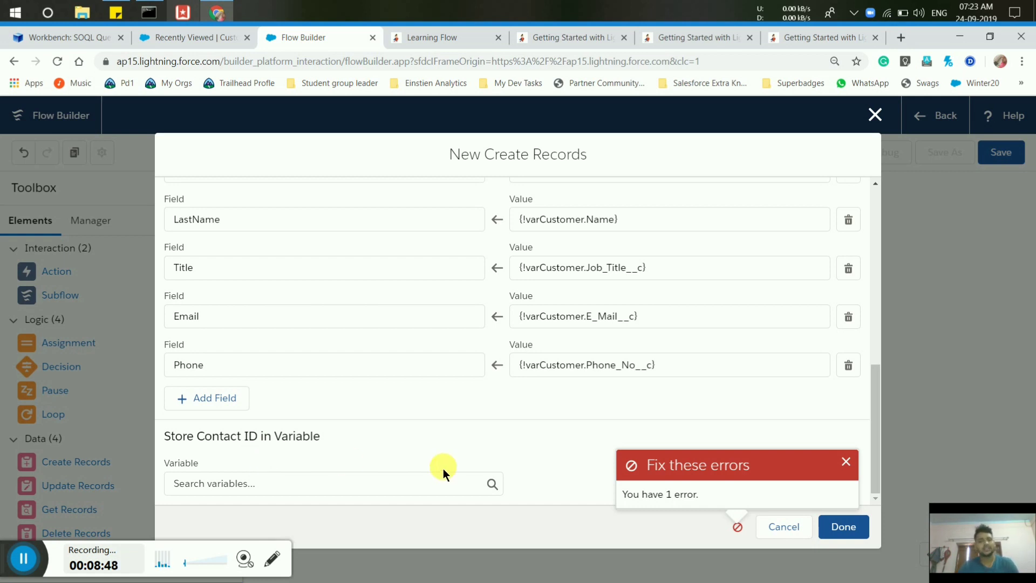
left_click(850, 532)
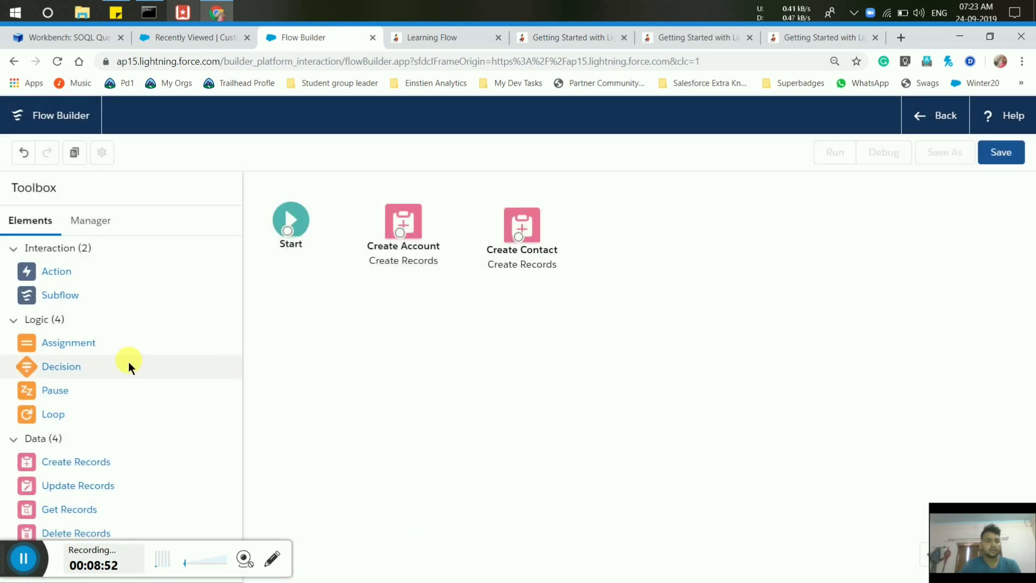
Drag an Assignment element from the Toolbox's Logic section onto the canvas.
left_click_drag(240, 336, 640, 215)
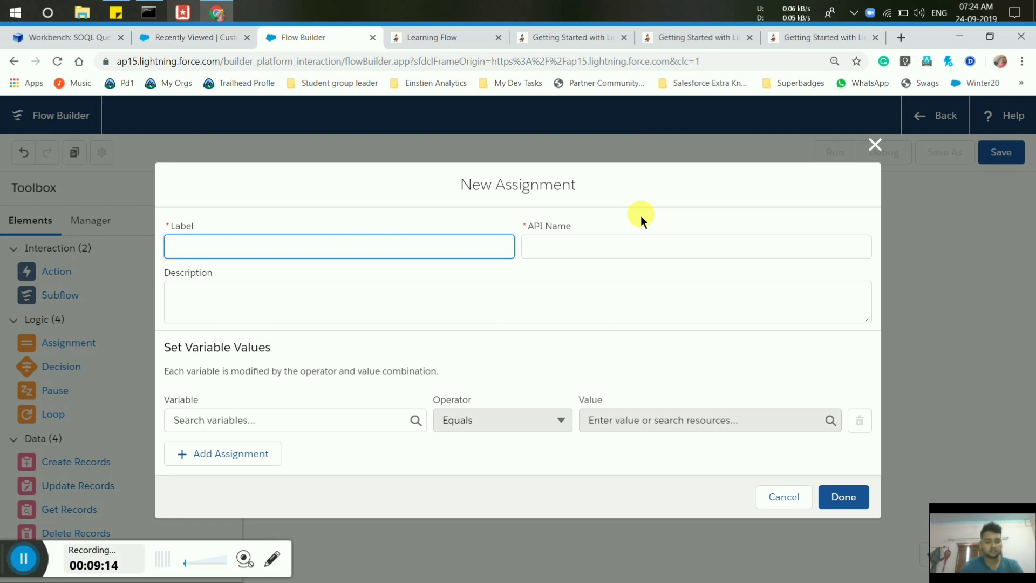
Label the assignment 'Set Account Value' with description 'Here we populate the Account lookup field'.
type("t Ac")
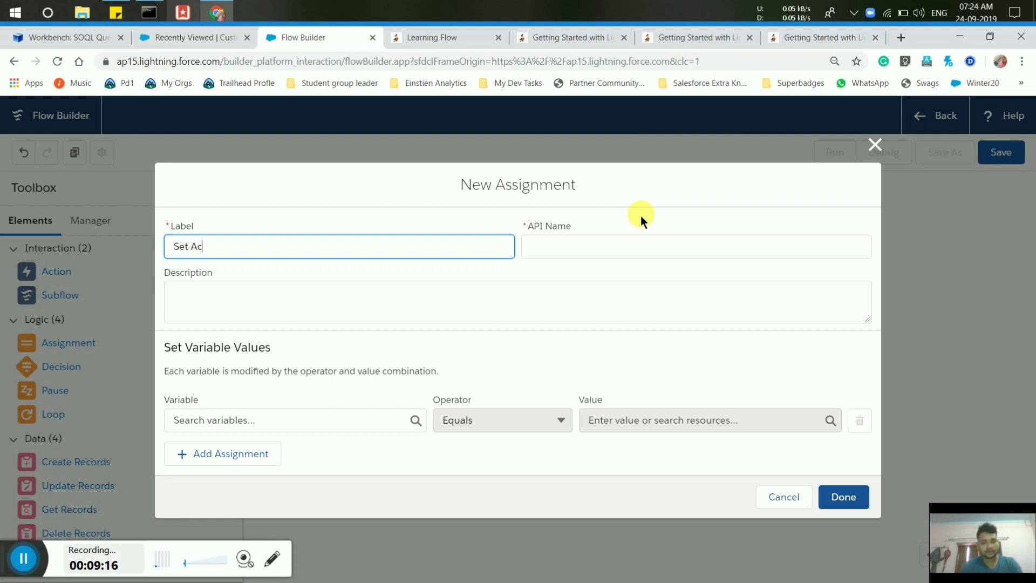
type("count Valu")
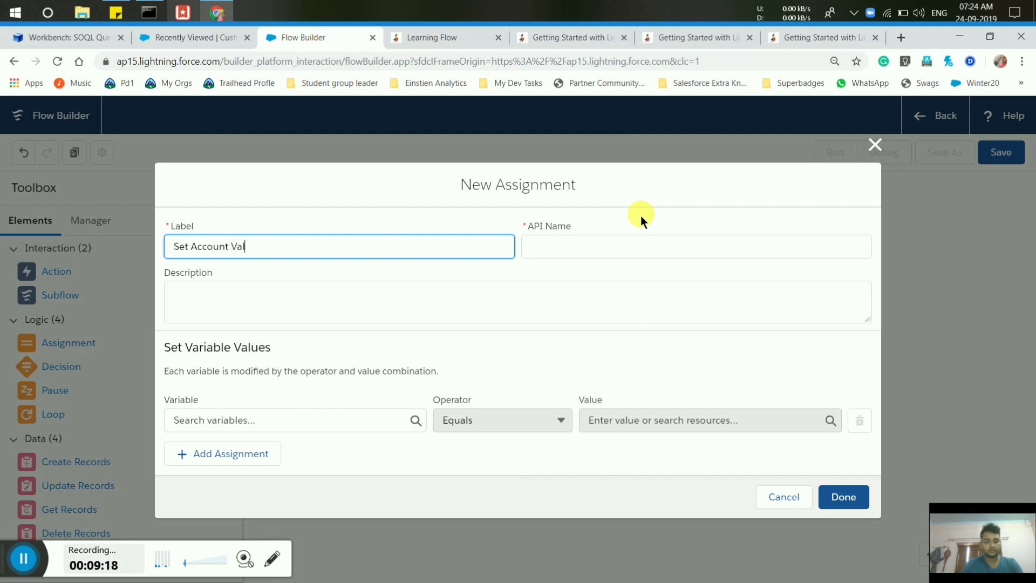
key("BackSpace")
key("BackSpace")
type("ye")
key("BackSpace")
key("BackSpace")
key("BackSpace")
type("ue")
left_click(637, 251)
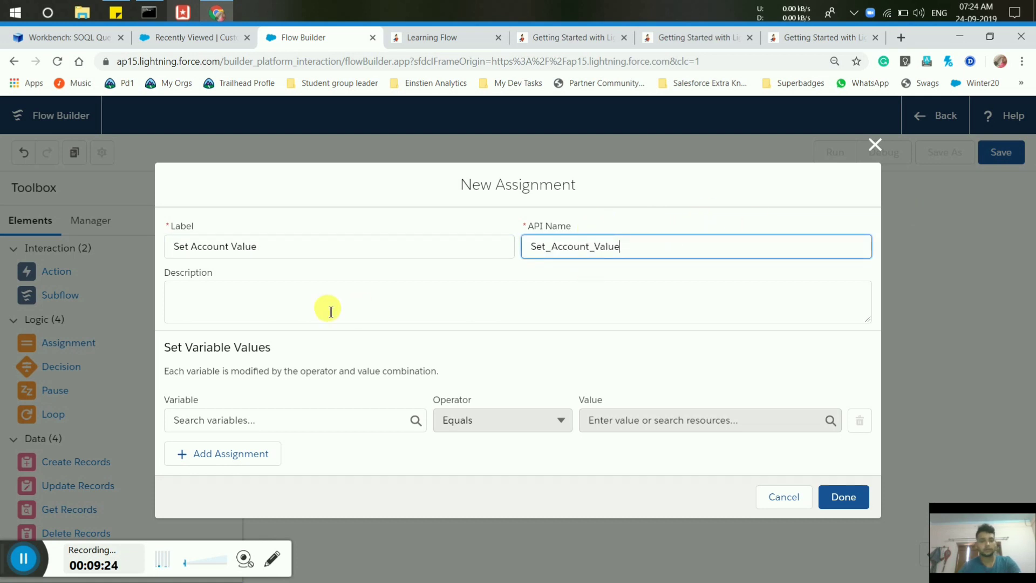
left_click(316, 308)
type("H")
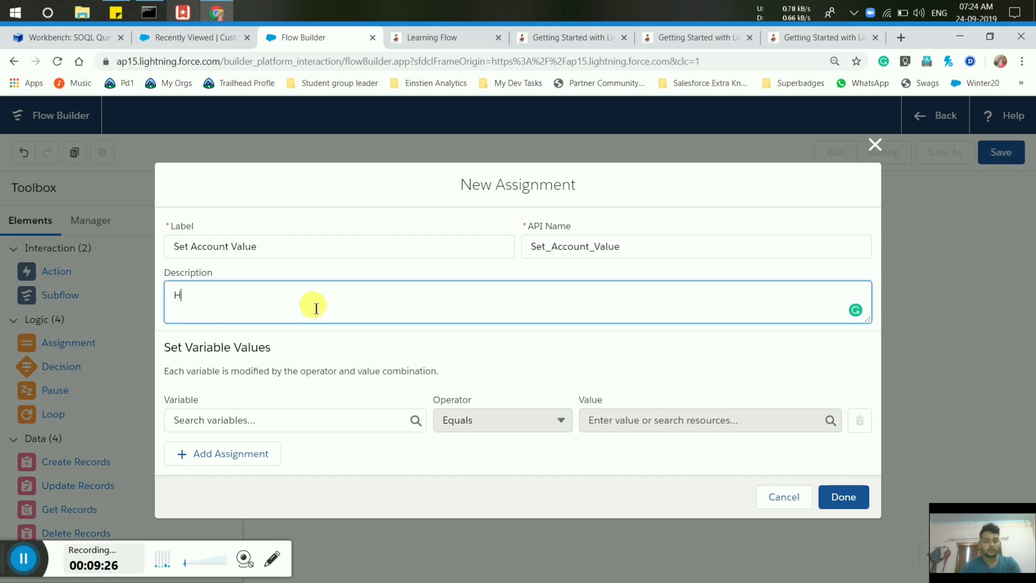
type("ere we pop")
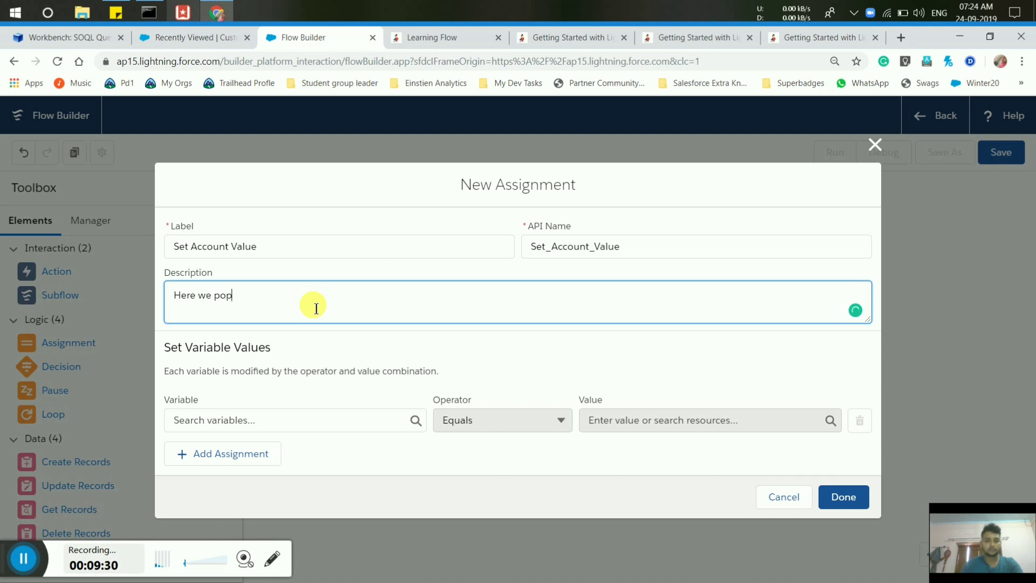
type("ulate the")
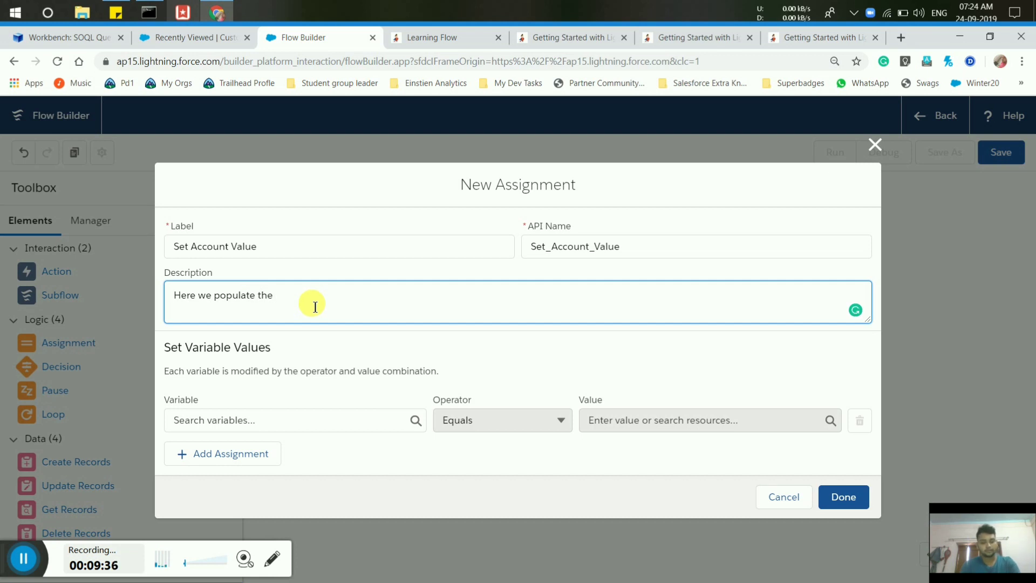
type(" Account ")
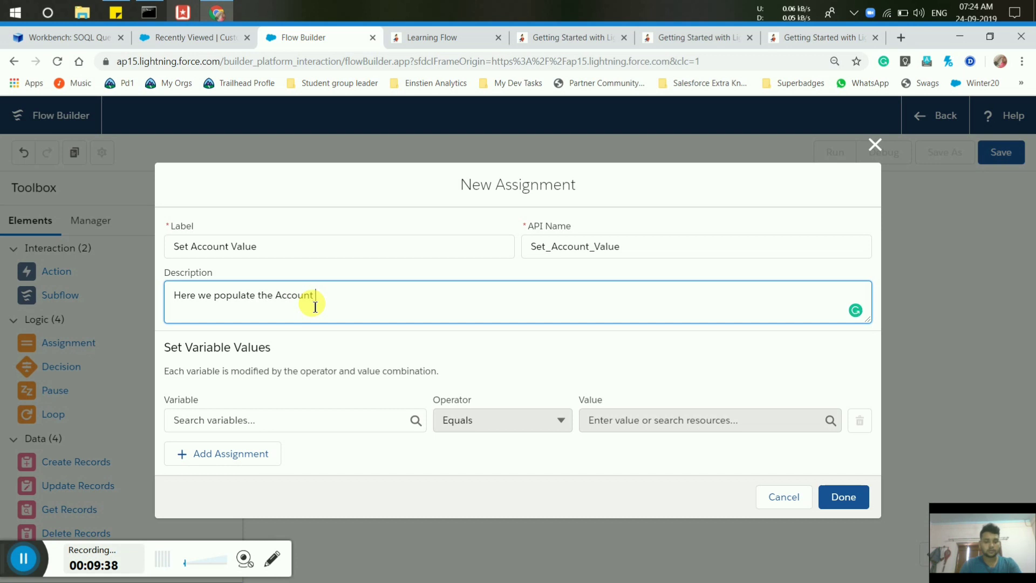
type("lookup f")
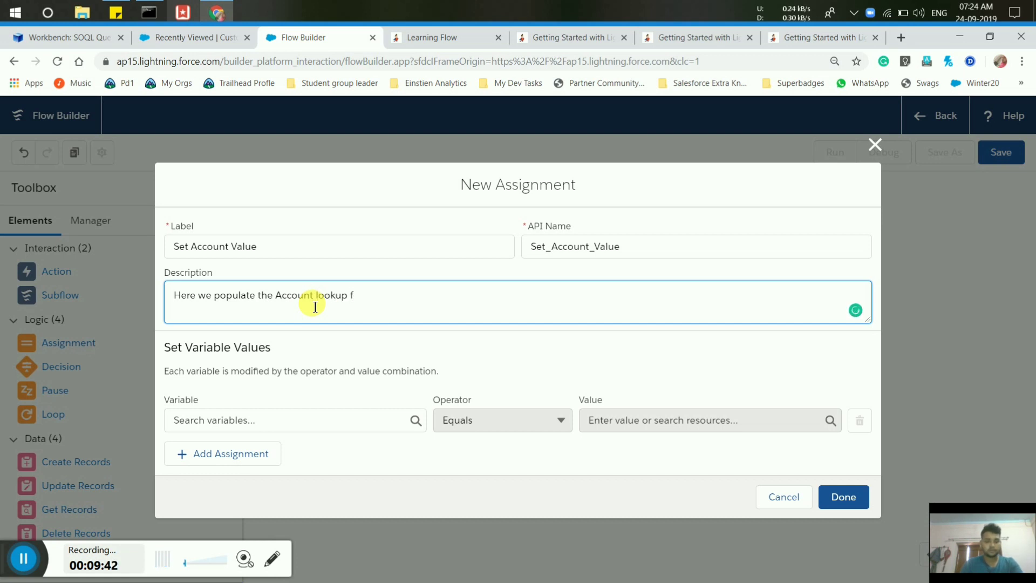
type("iel")
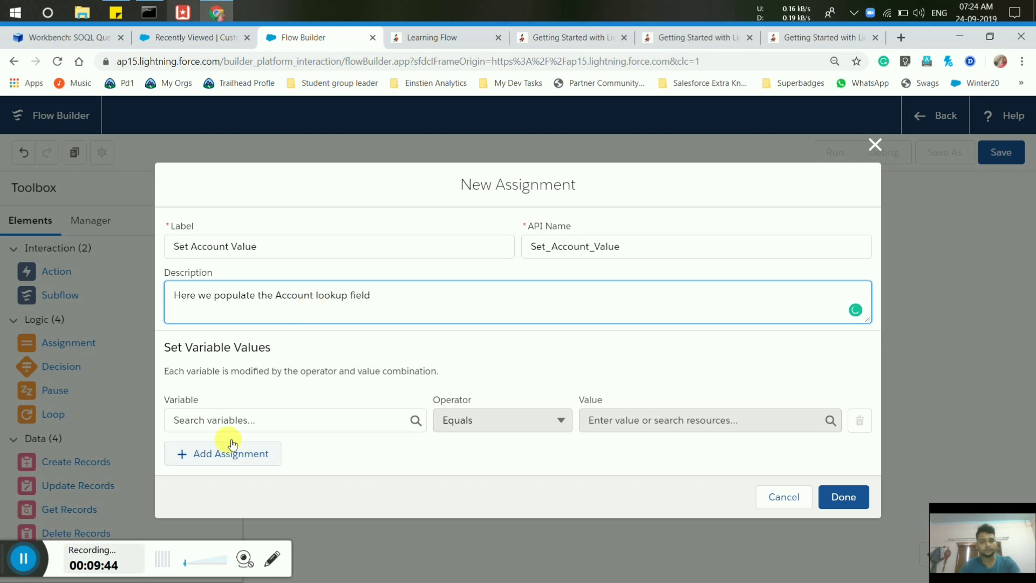
type("d")
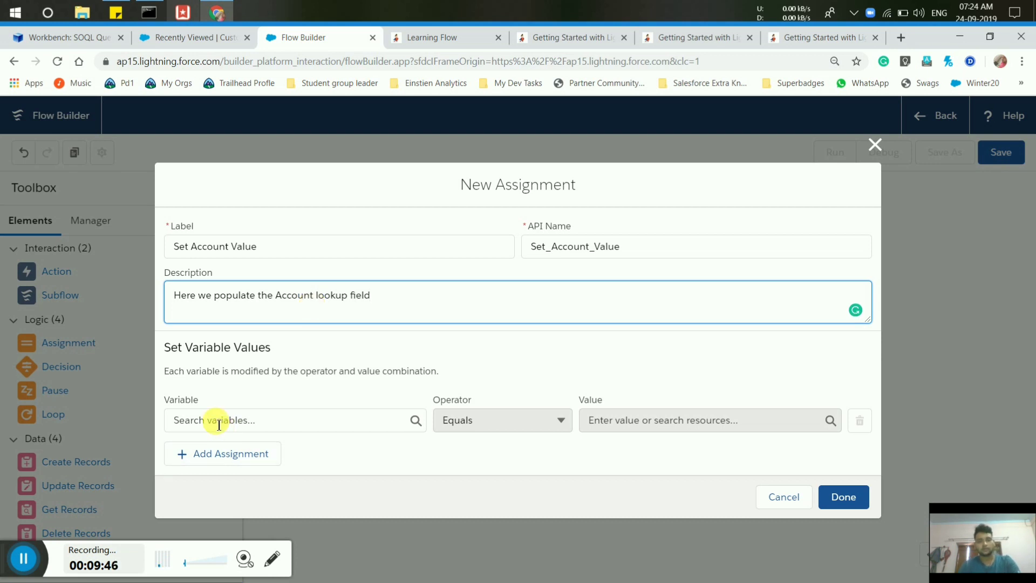
Set the assignment's variable to {!varCustomer.Account__c}.
left_click(219, 424)
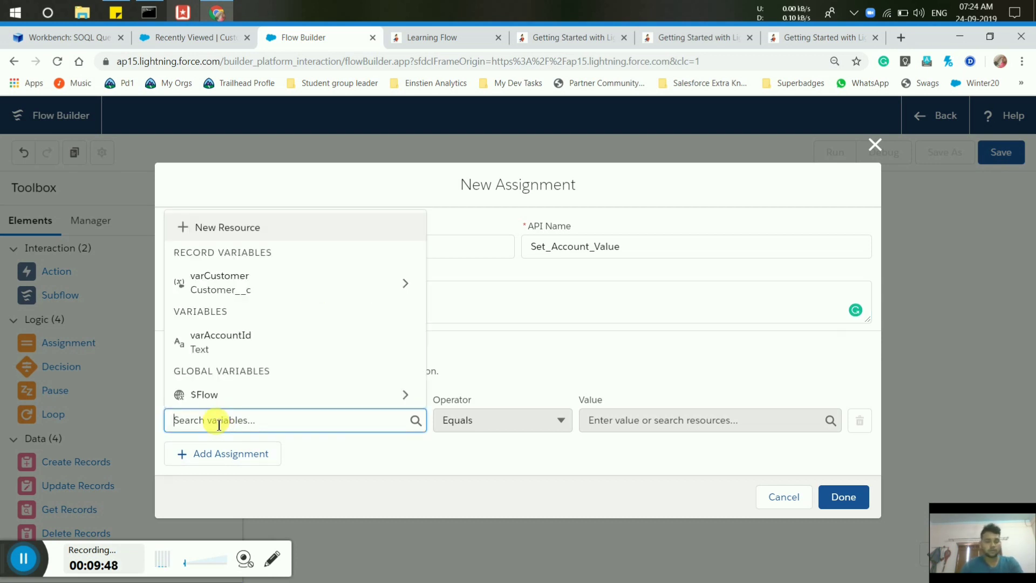
type("accoun")
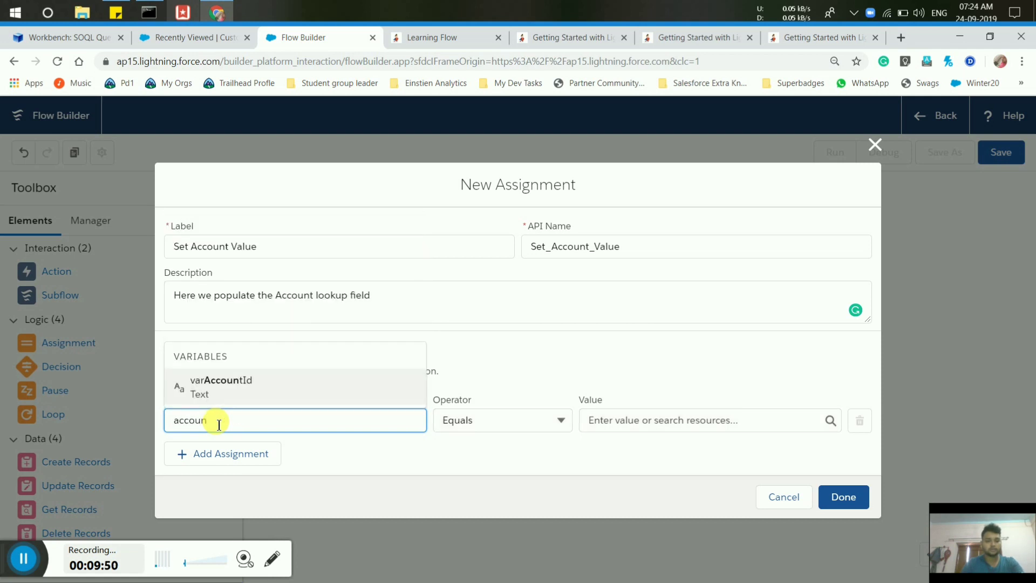
left_click(417, 370)
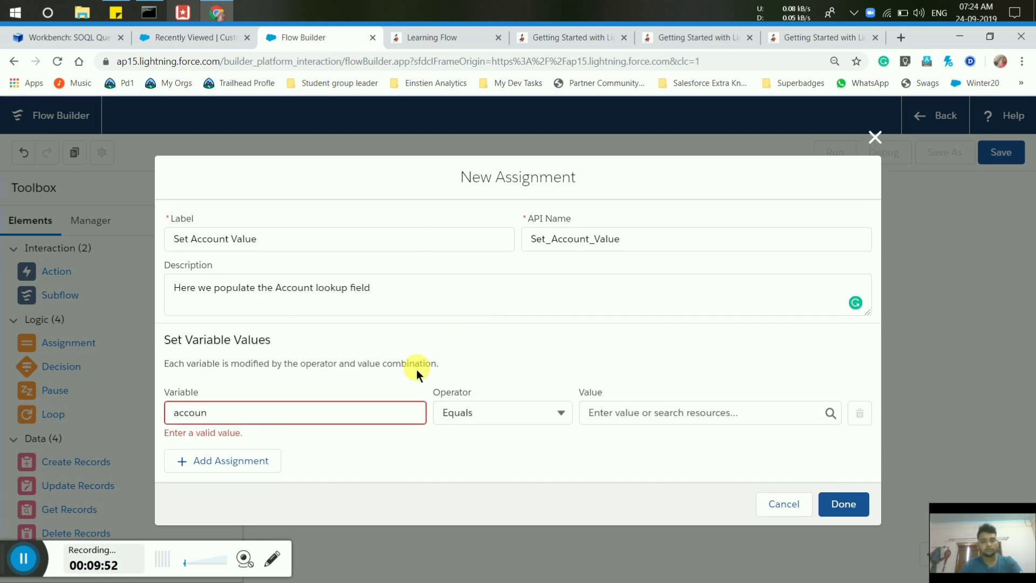
left_click(231, 422)
key("BackSpace")
key("BackSpace")
key("BackSpace")
key("BackSpace")
key("BackSpace")
key("BackSpace")
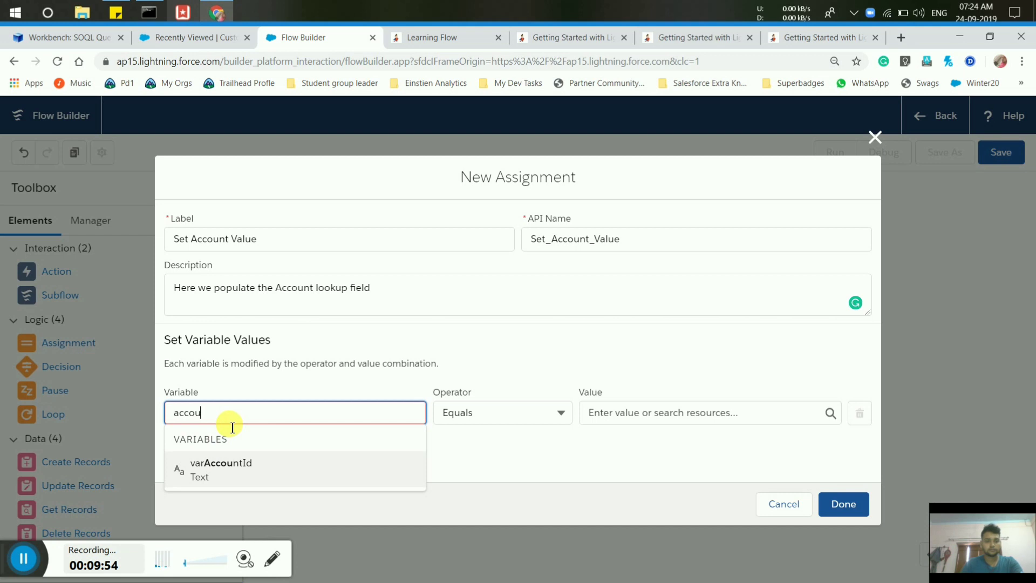
type("c")
key("BackSpace")
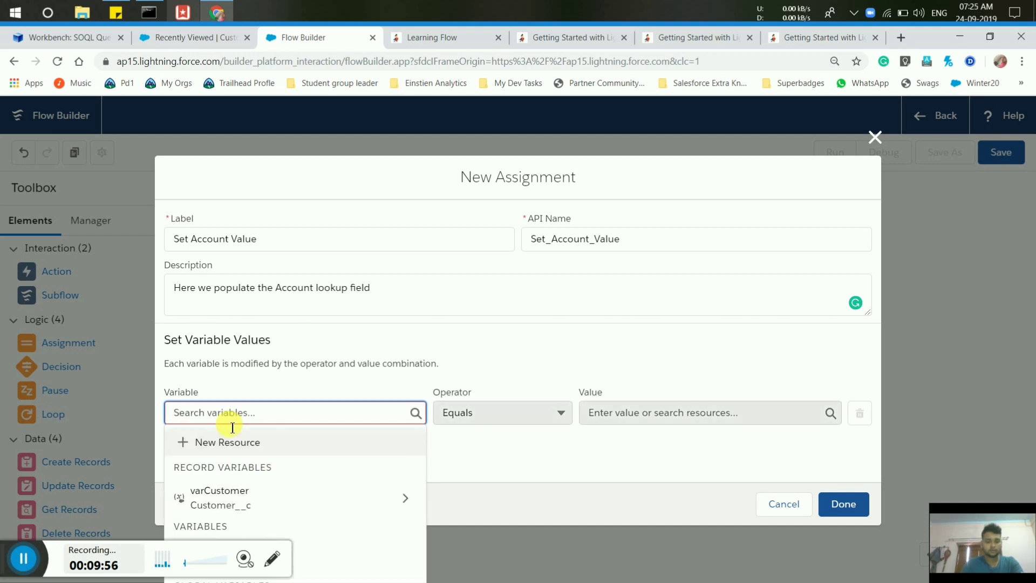
type("var")
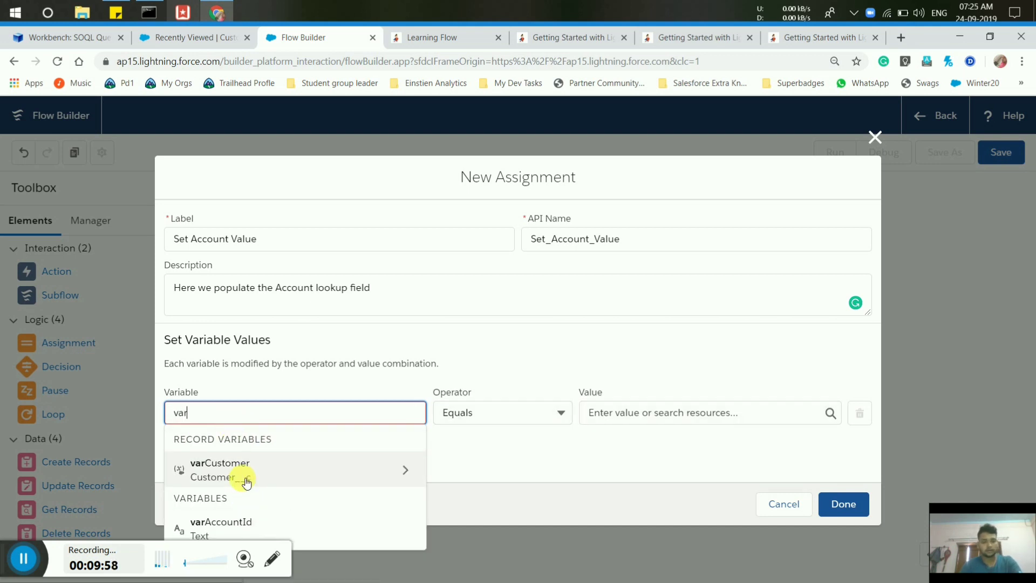
left_click(241, 478)
type("Ac")
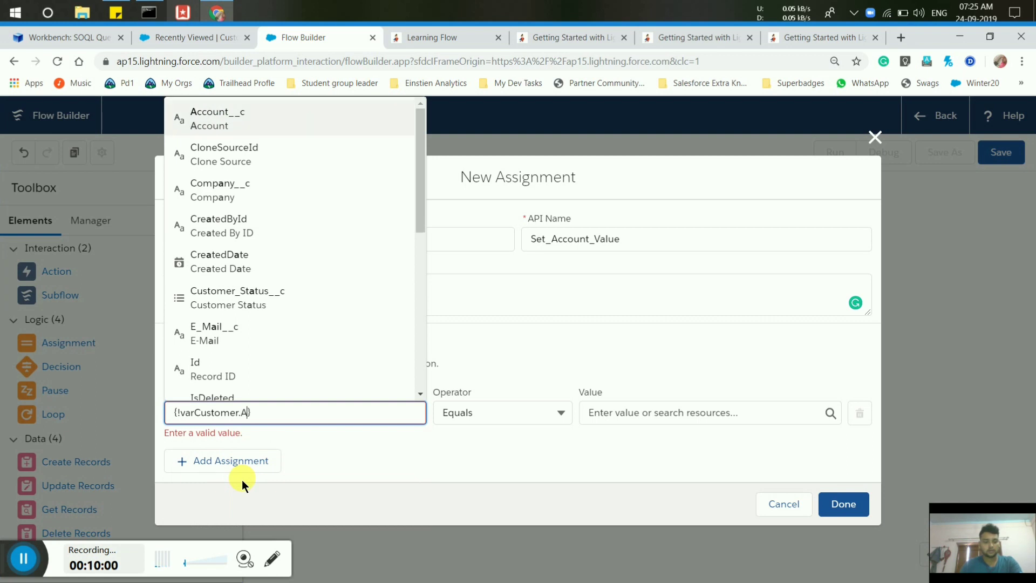
left_click(246, 347)
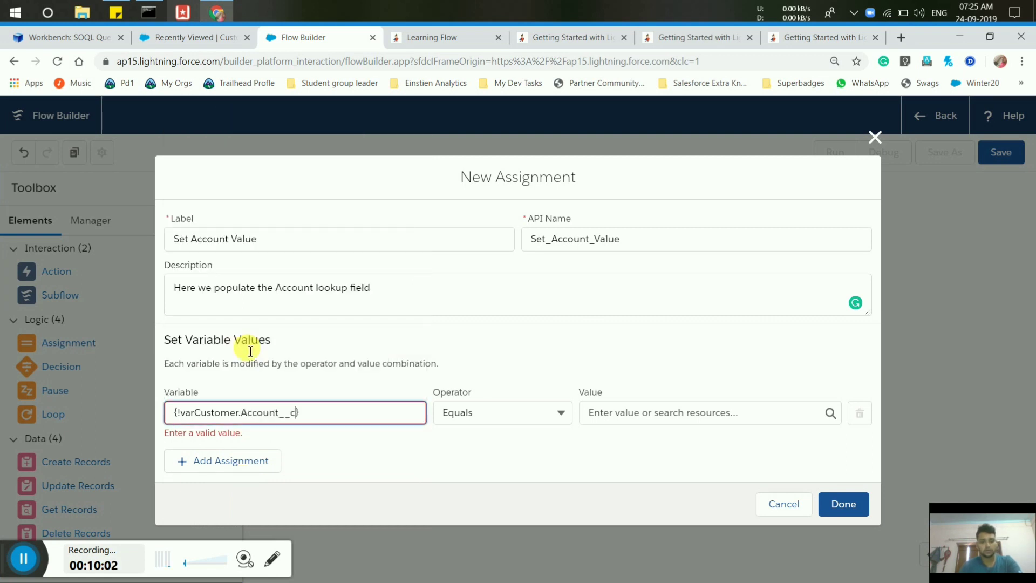
Assign it Equals {!varAccountId} and save the assignment to the canvas.
left_click(684, 416)
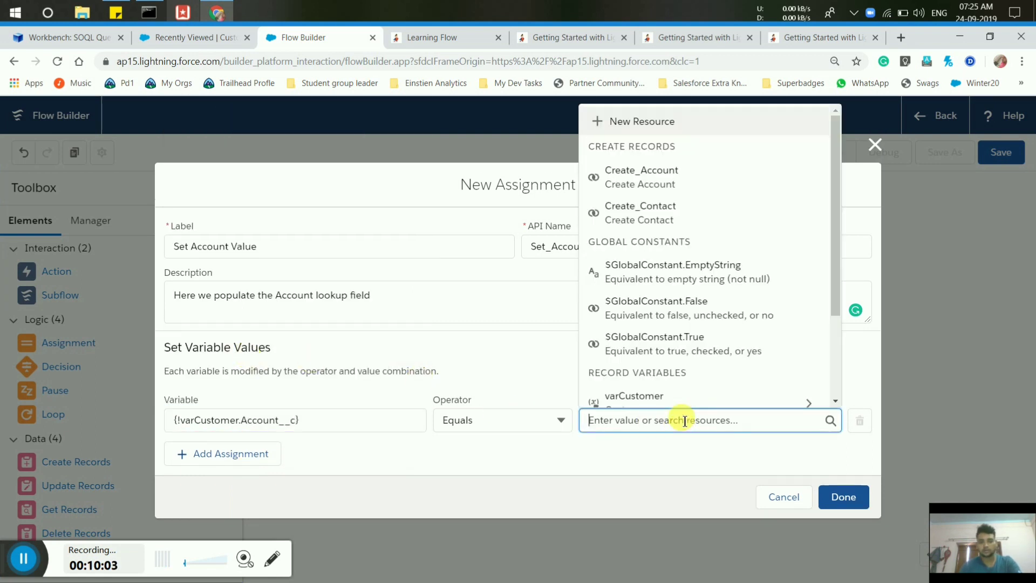
left_click(556, 420)
left_click(642, 422)
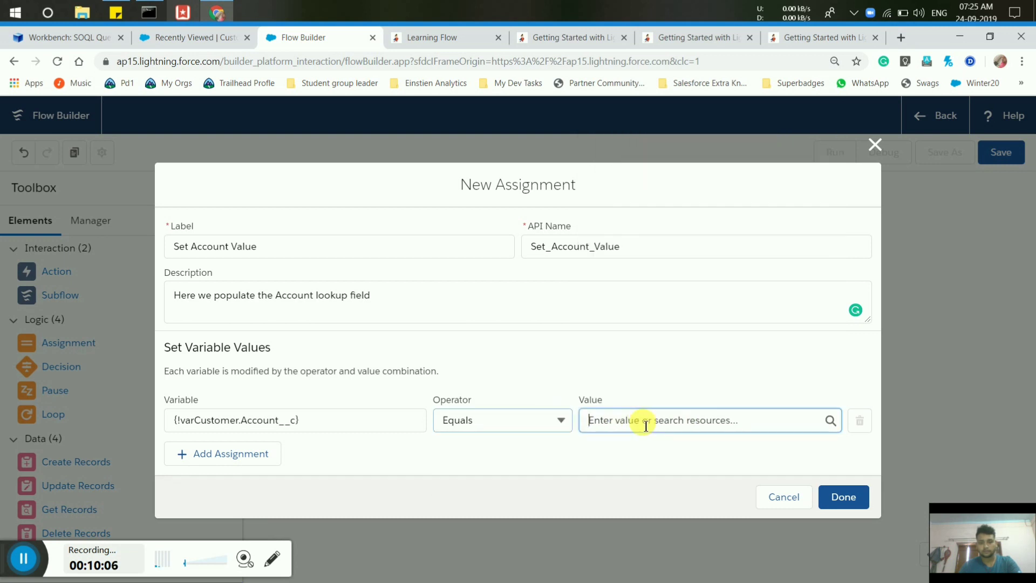
type("acc")
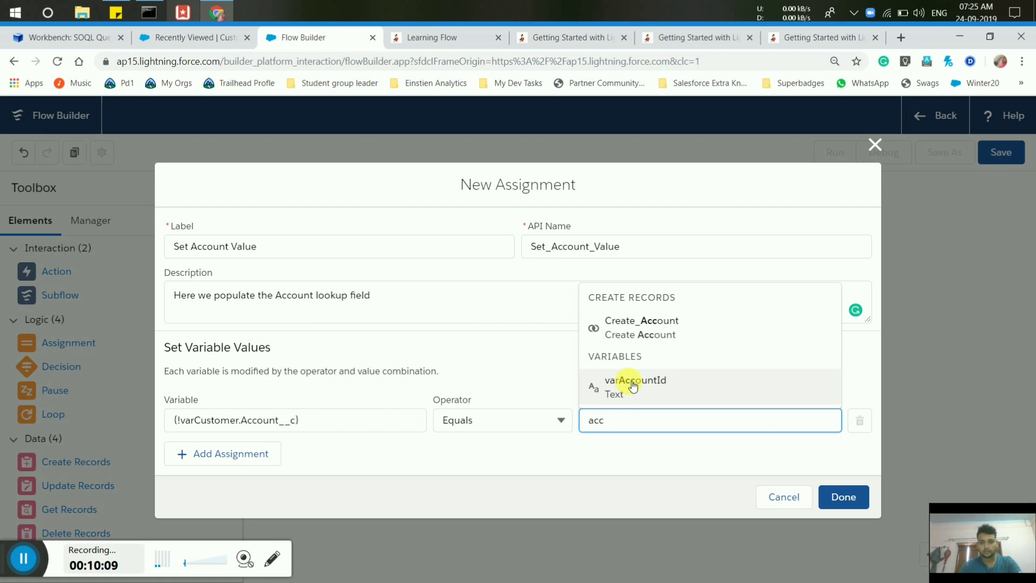
left_click(628, 384)
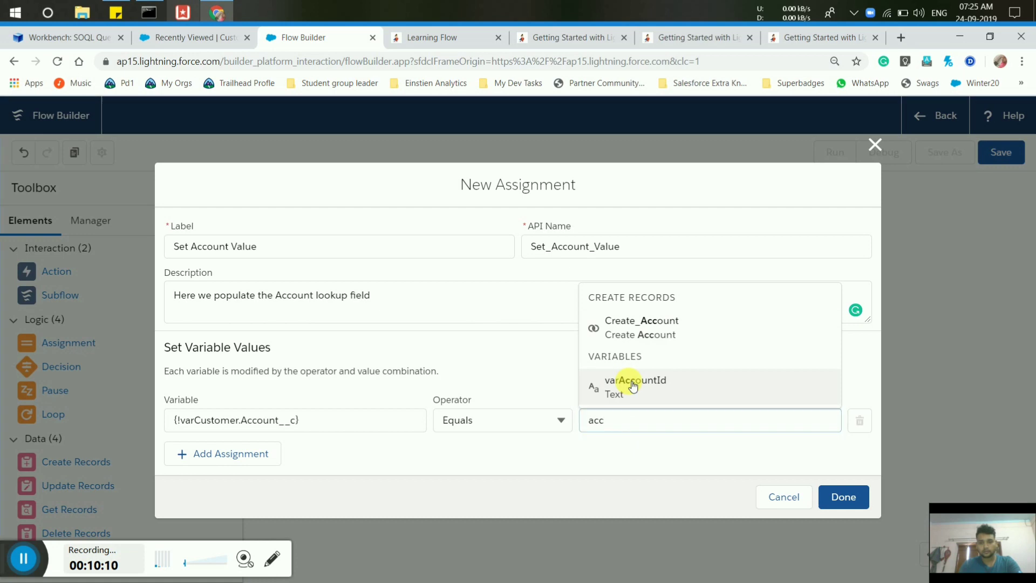
left_click(855, 499)
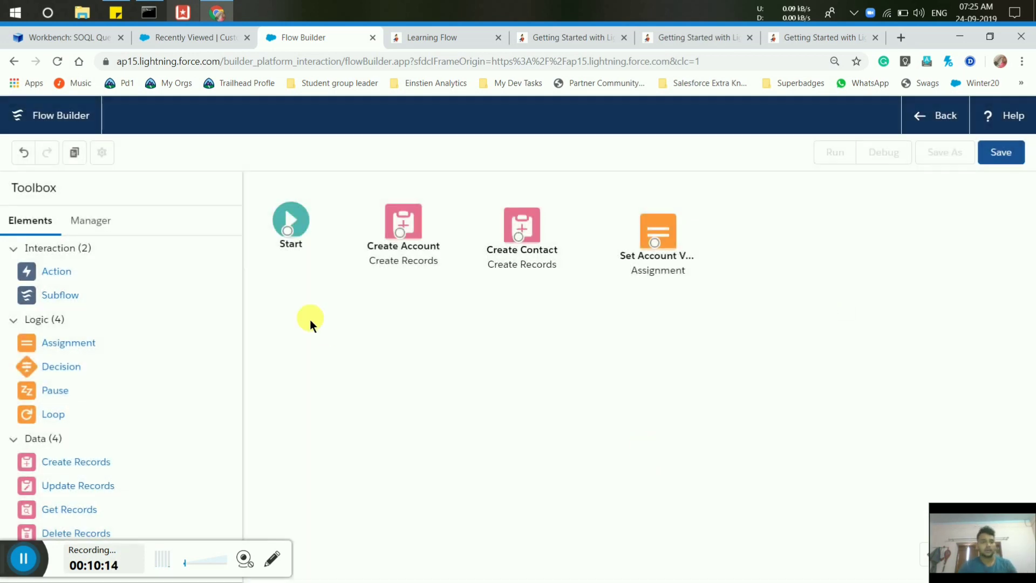
Add an Update Records element 'Update our Record' that updates {!varCustomer} using its ID.
left_click_drag(81, 493, 828, 214)
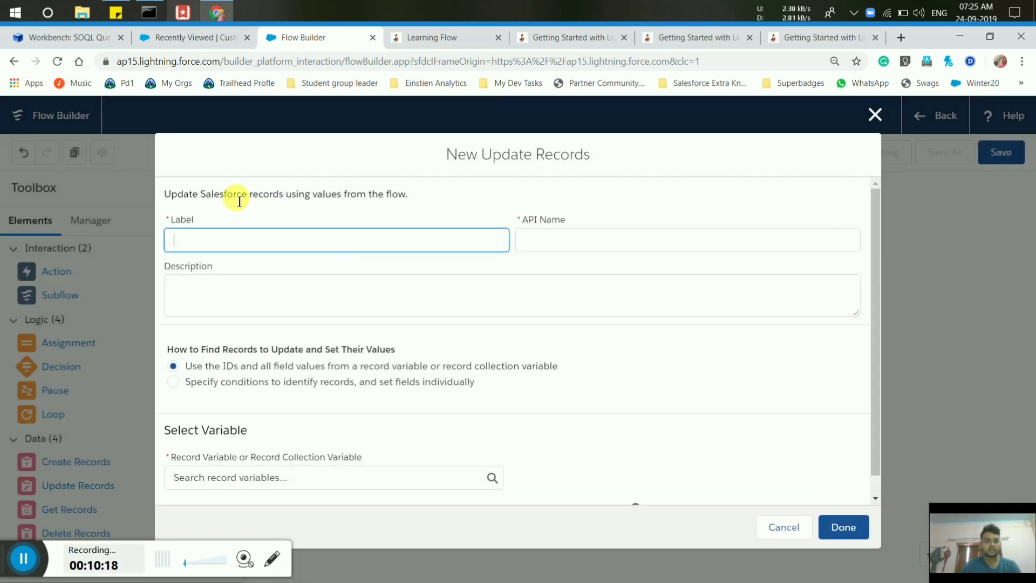
type("Upd")
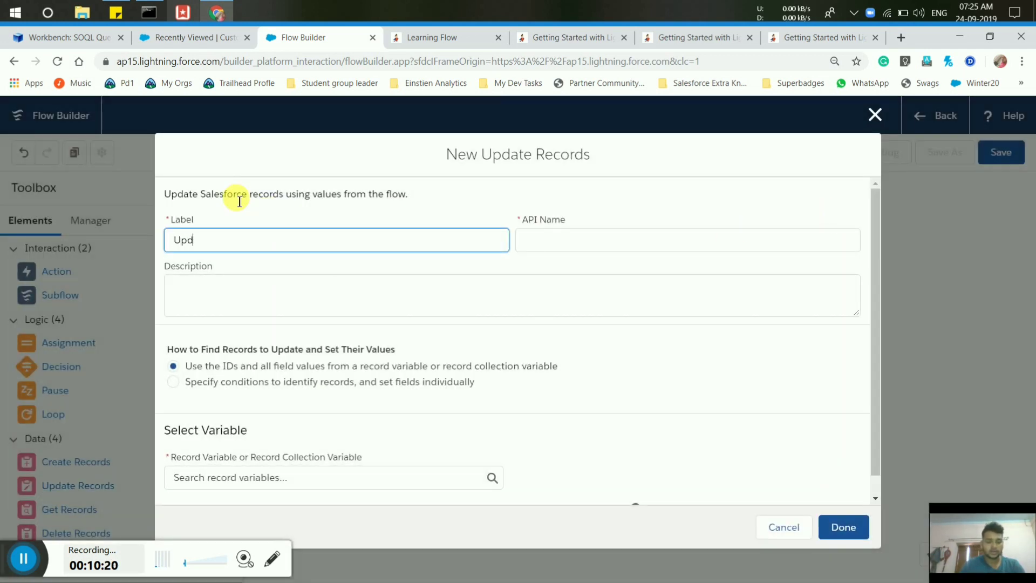
type("ate our")
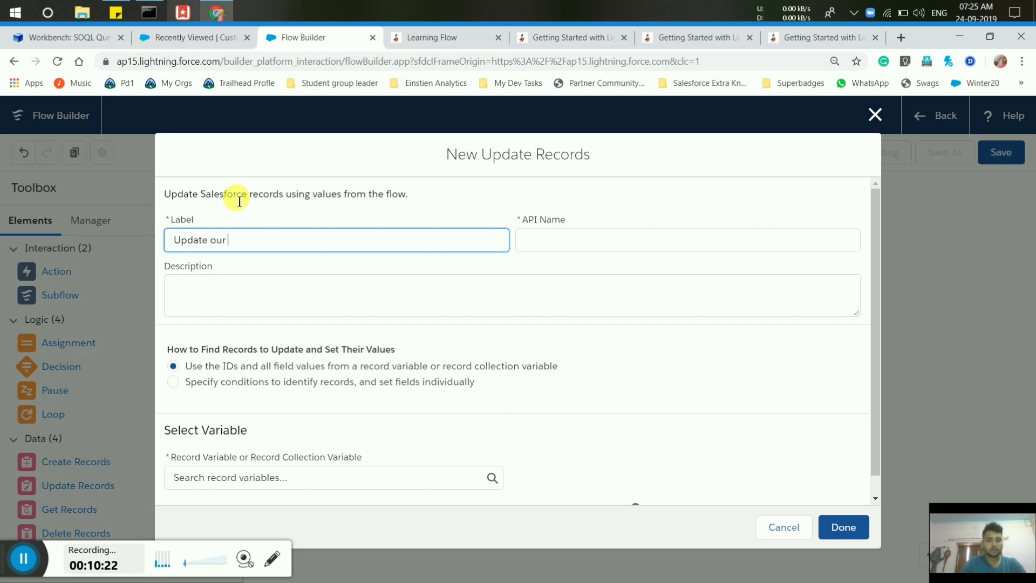
type(" Reco")
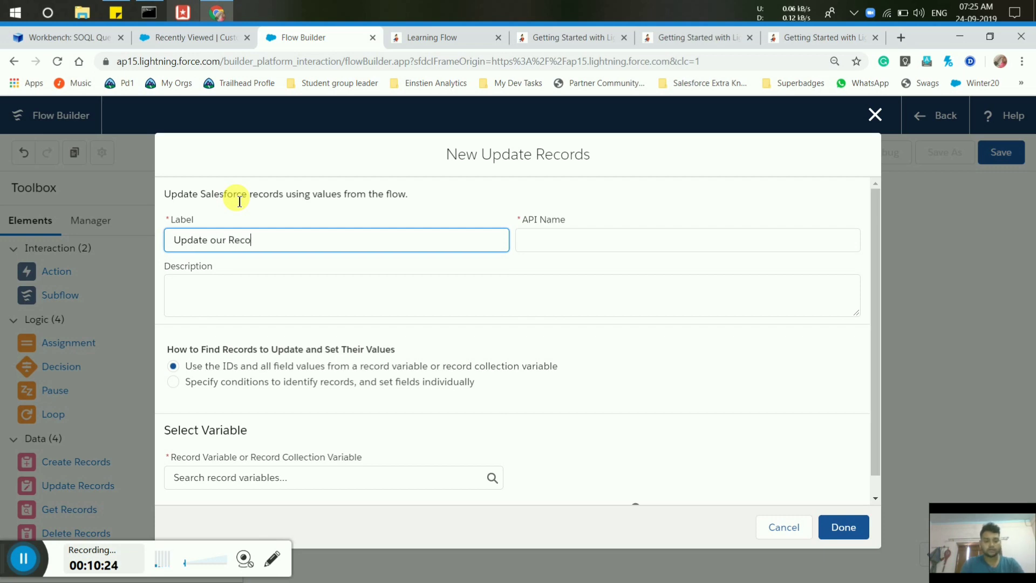
type("rd")
left_click(594, 252)
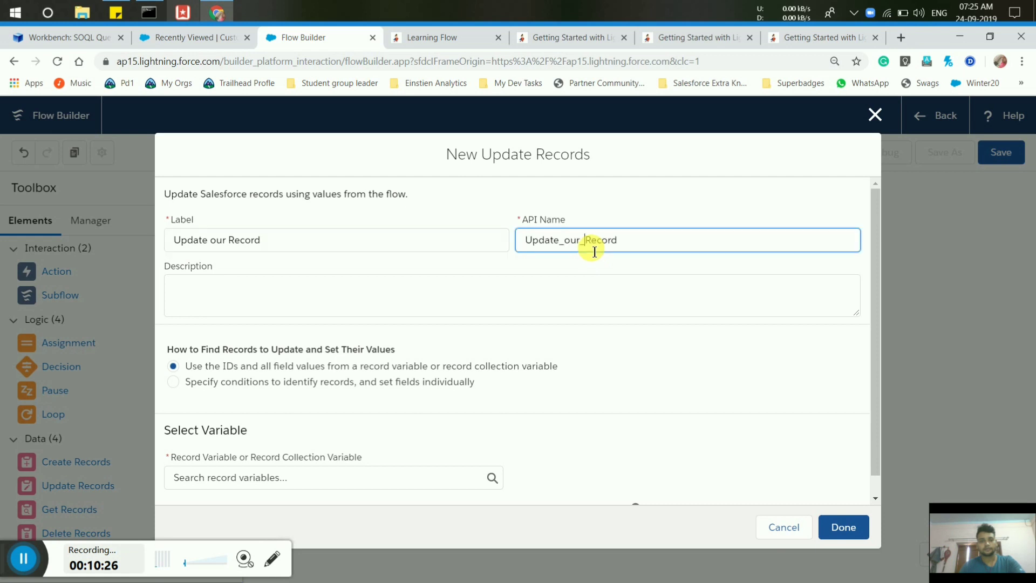
left_click(174, 383)
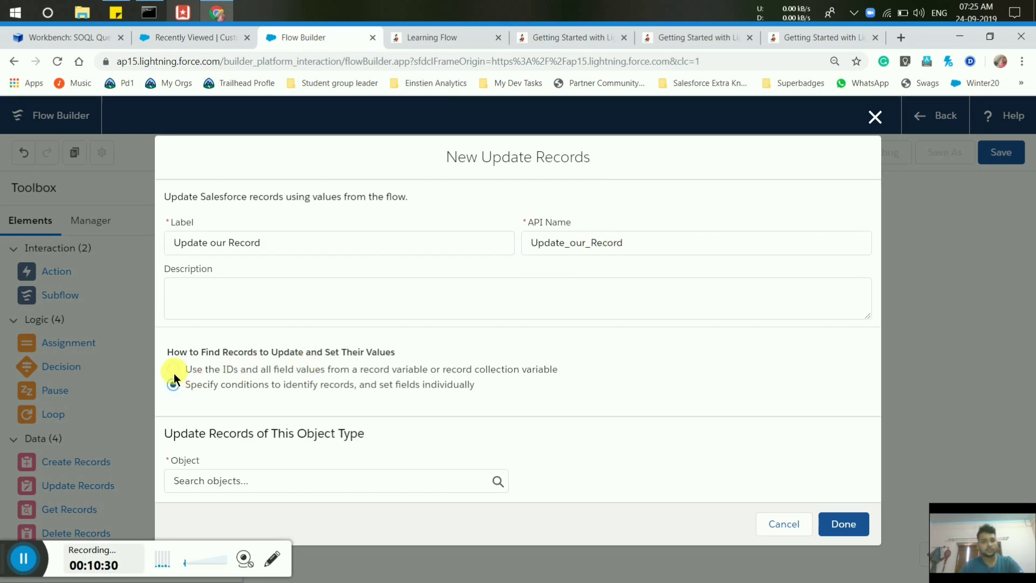
left_click(173, 371)
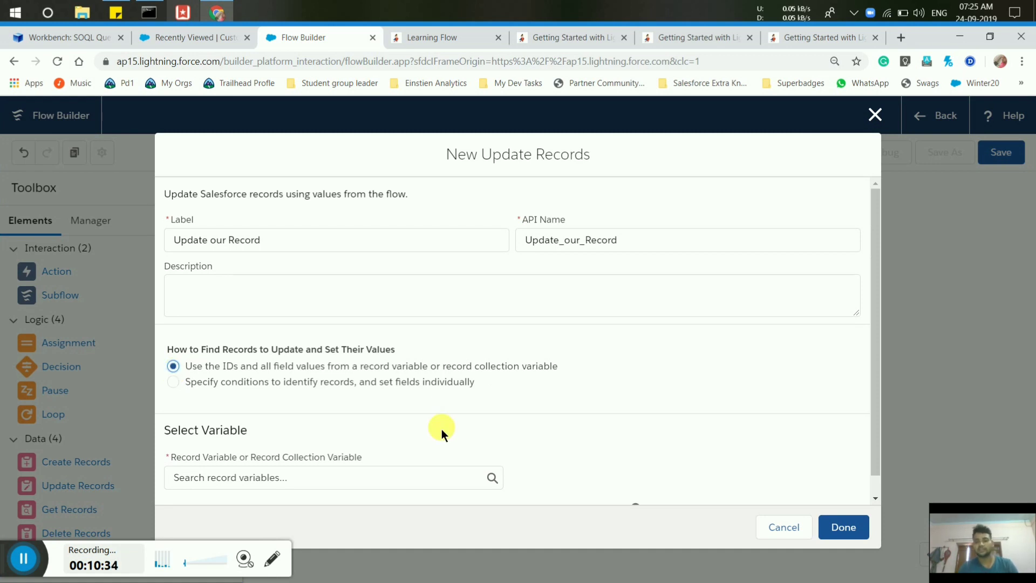
left_click(876, 498)
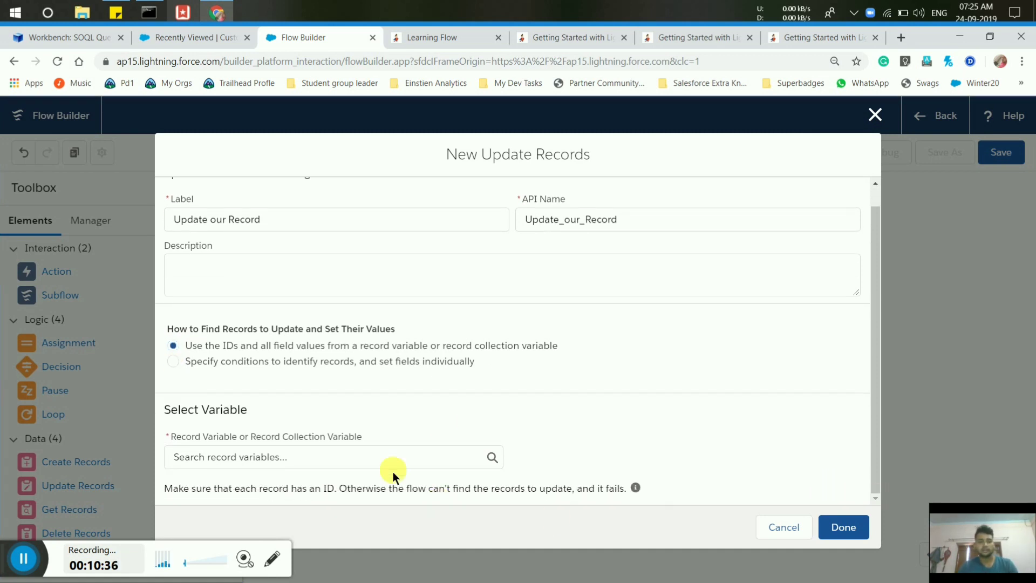
left_click(367, 458)
type("va")
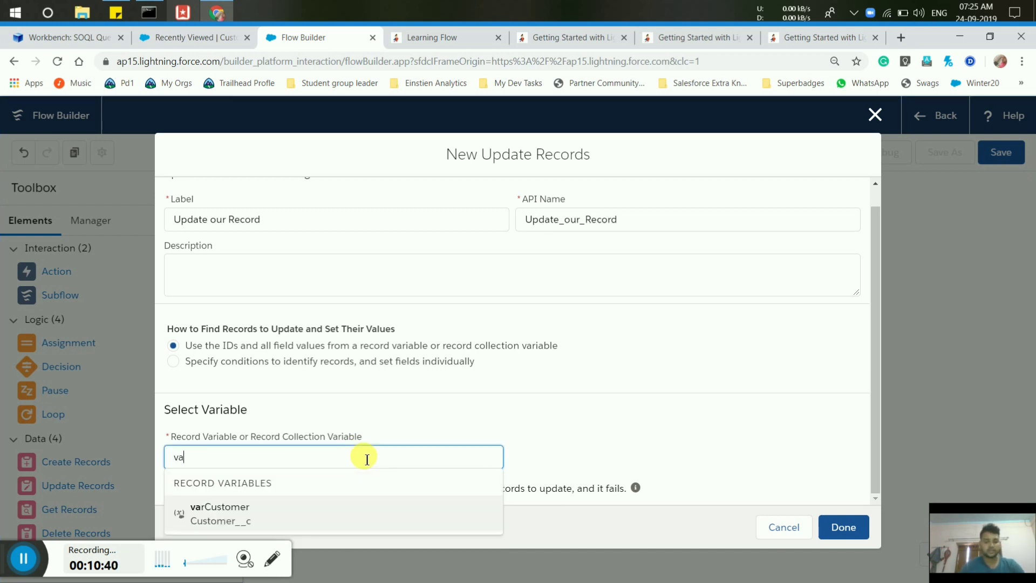
type("r")
left_click(259, 507)
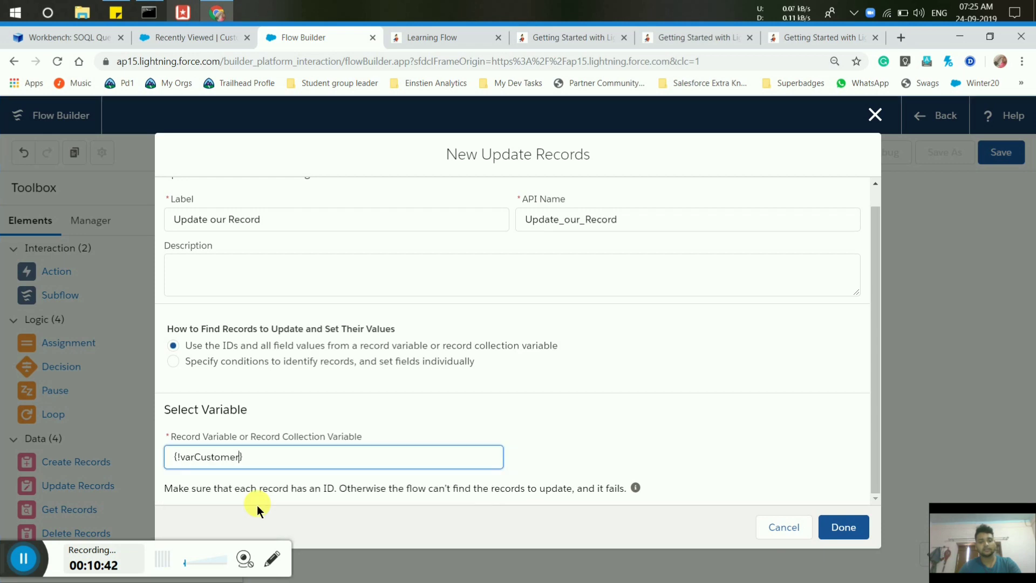
left_click(834, 530)
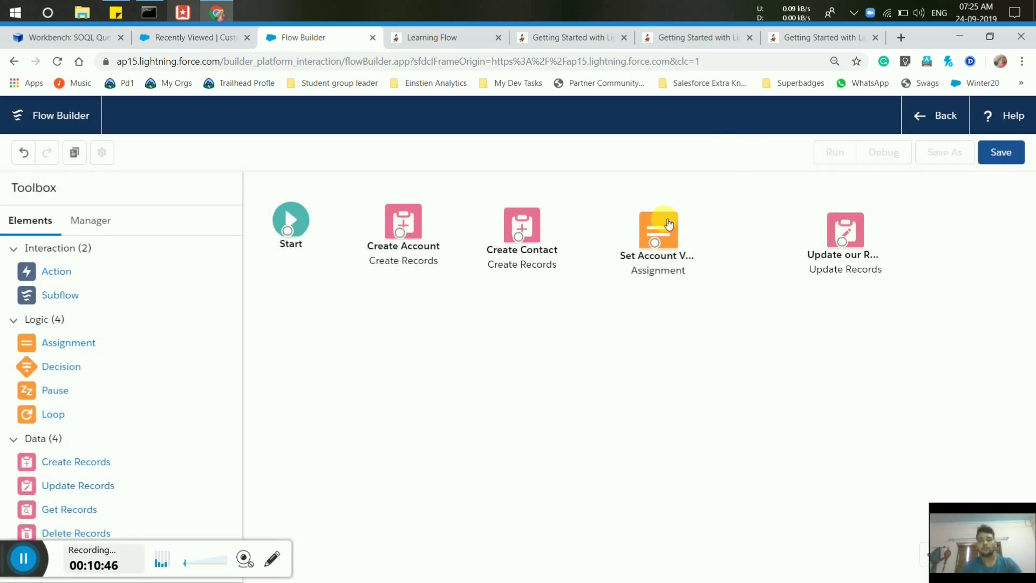
Space out Set Account Value and Create Contact, then connect Start to Create Account.
left_click_drag(668, 224, 678, 224)
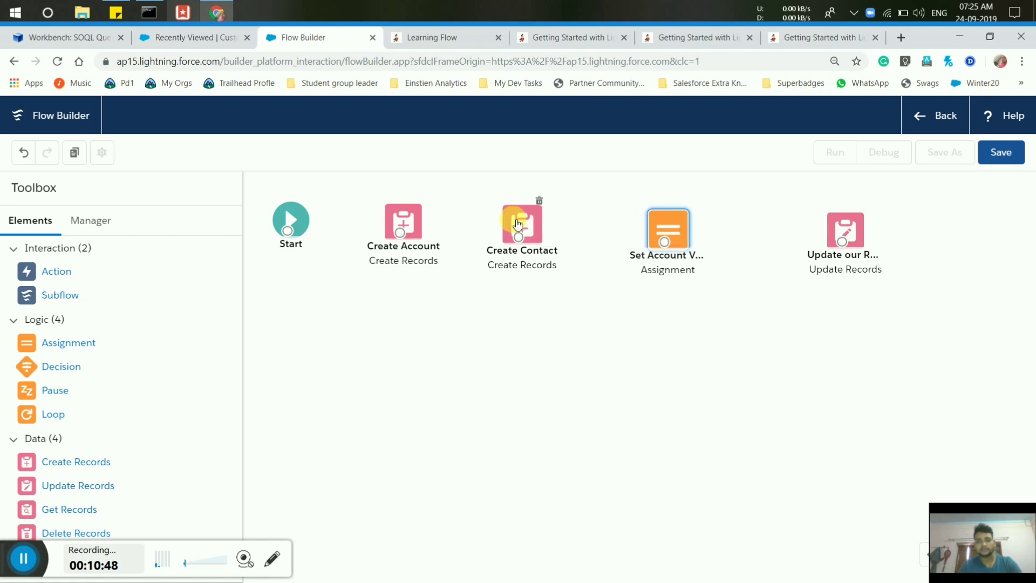
left_click_drag(517, 224, 554, 224)
left_click_drag(287, 231, 840, 244)
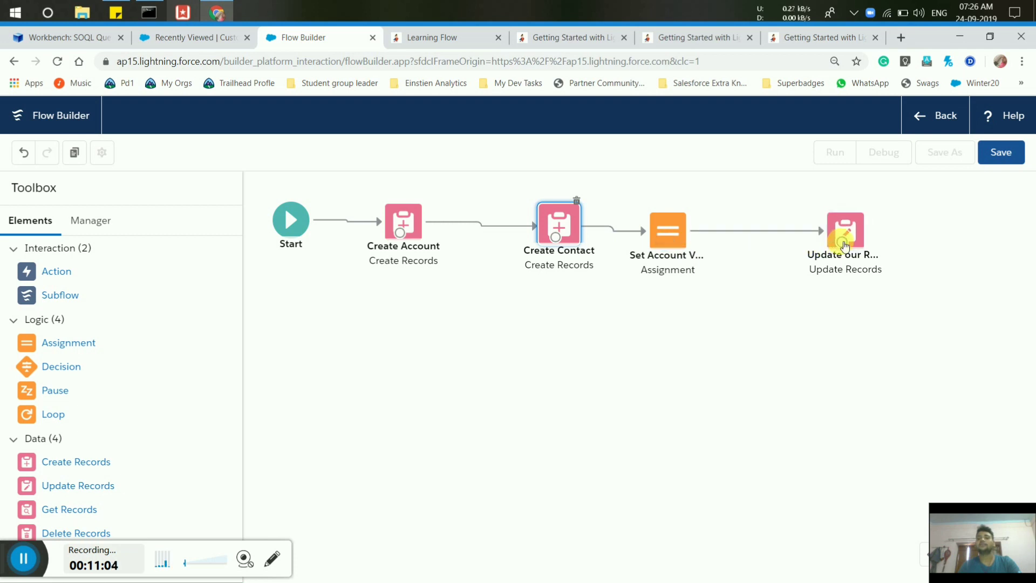
Try saving the flow with label 'Account and Contact' and its auto-filled API name.
left_click(1000, 151)
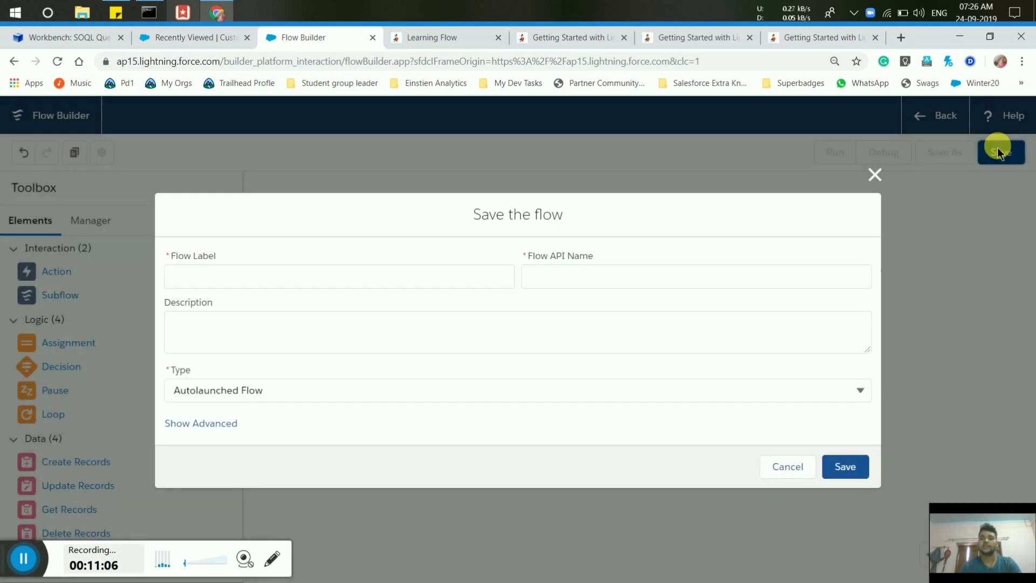
left_click(446, 275)
type("Accou")
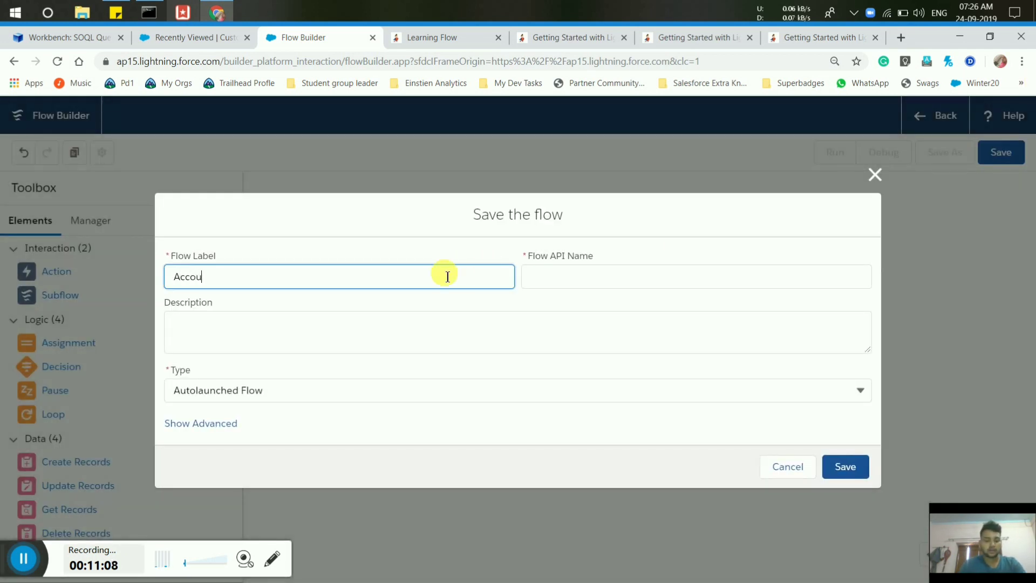
type("nt and Cont")
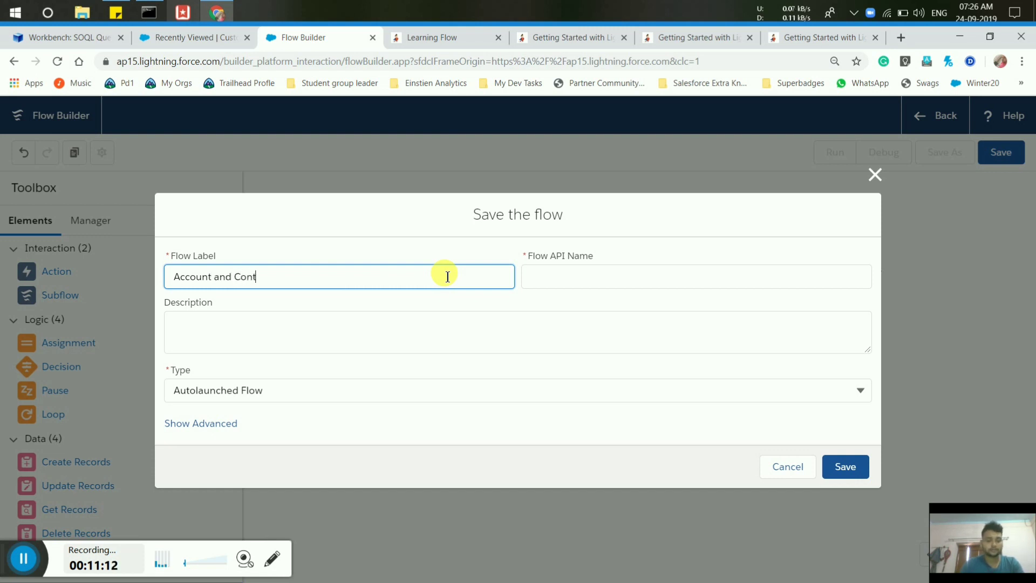
type("act")
left_click(550, 276)
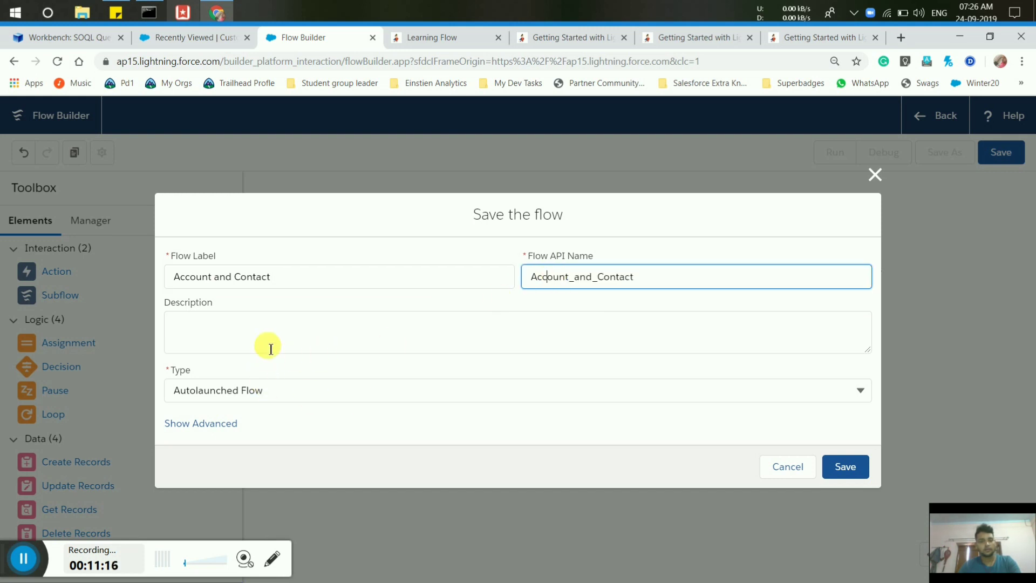
left_click(845, 466)
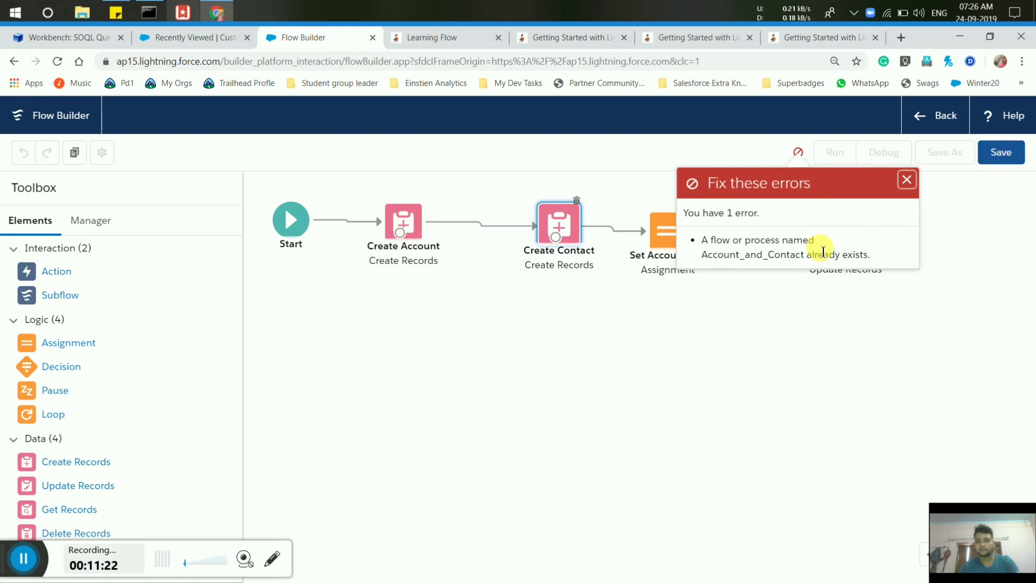
Save the flow as 'Account and Contacts' with API name Account_and_Contacts.
left_click(995, 153)
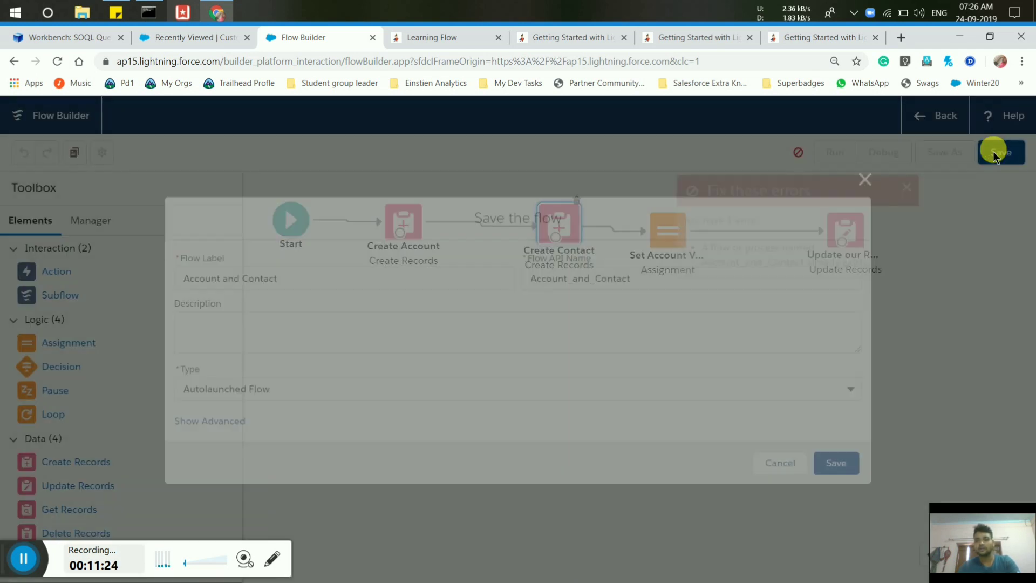
left_click(317, 275)
type("s")
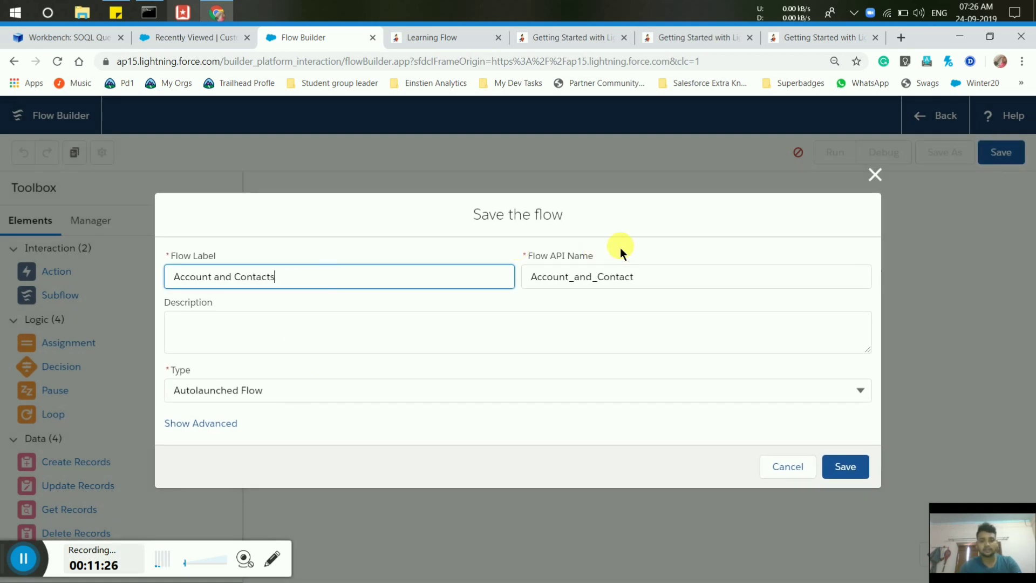
left_click(641, 284)
type("s")
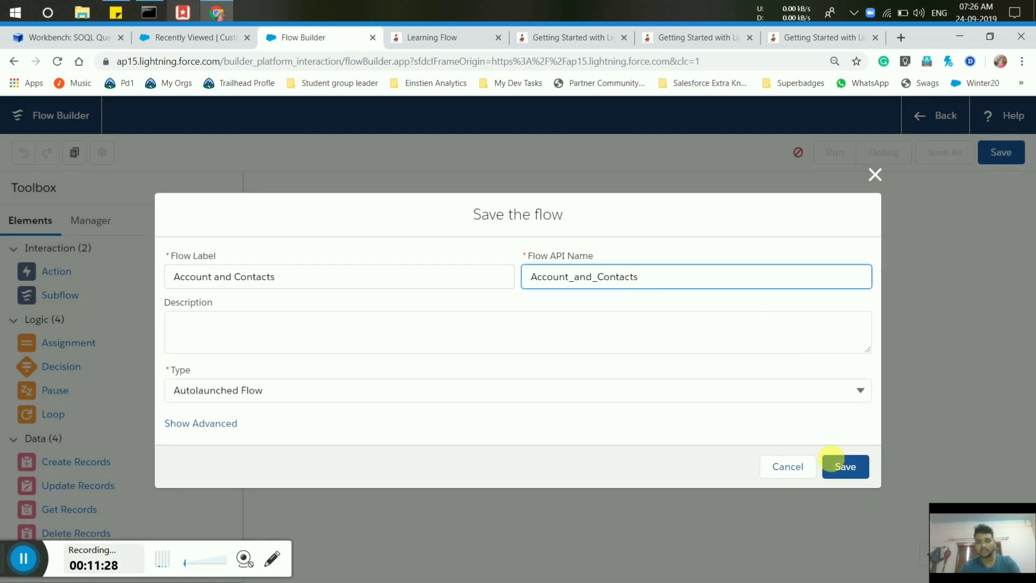
left_click(844, 466)
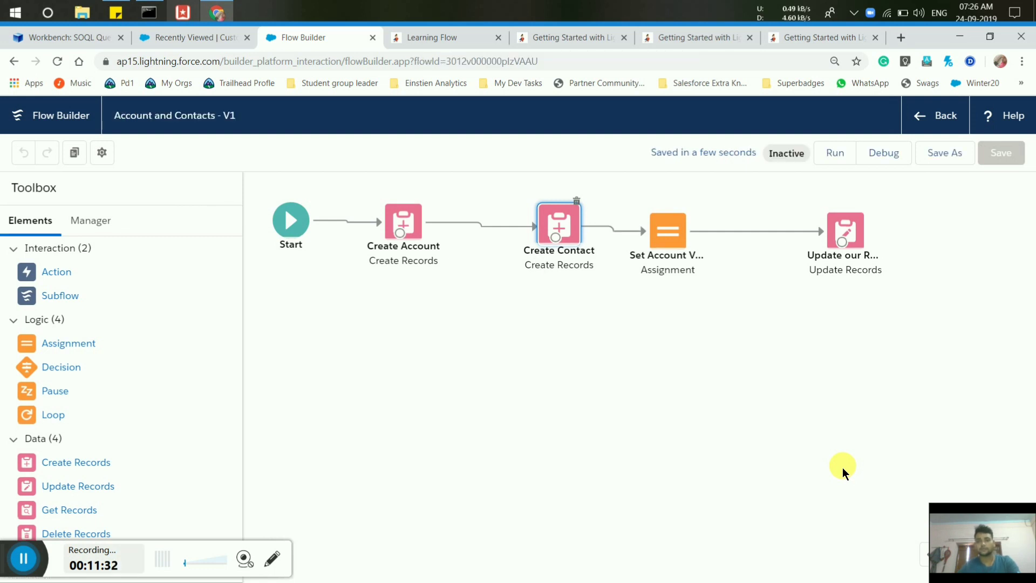
Return to Setup and activate version 1 of the Account and Contacts flow.
left_click(945, 118)
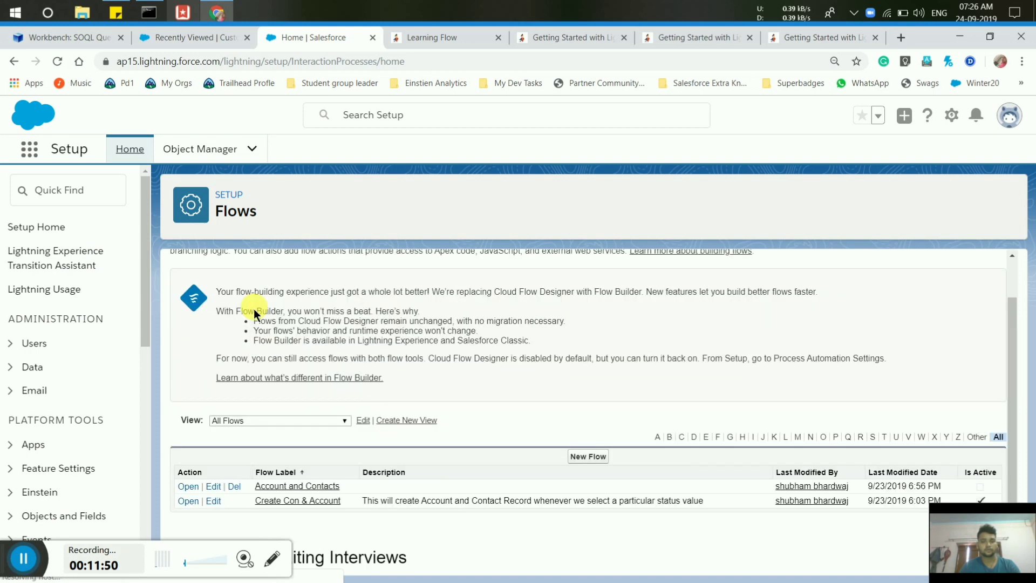
scroll(254, 314, "down", 1)
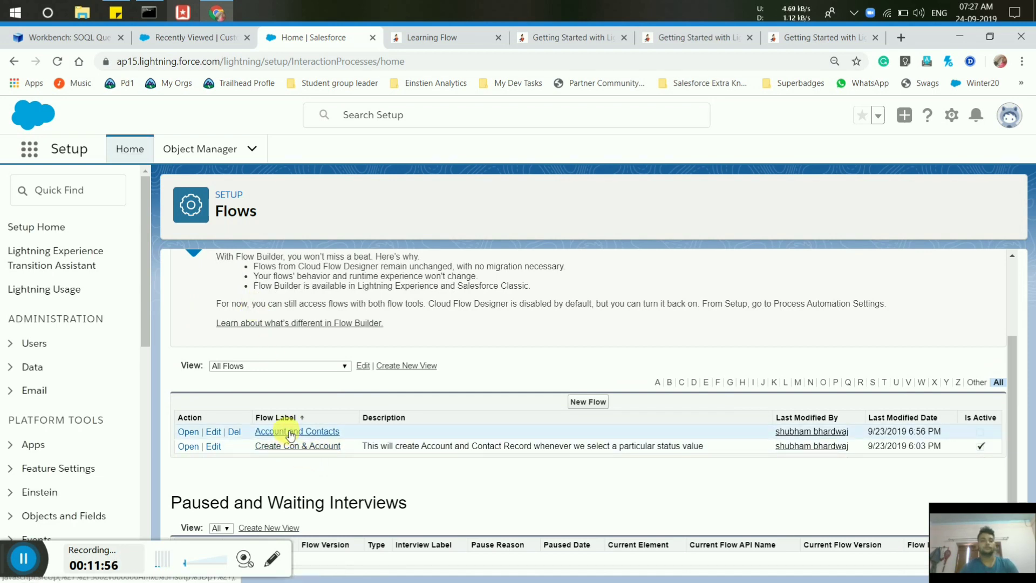
left_click(289, 433)
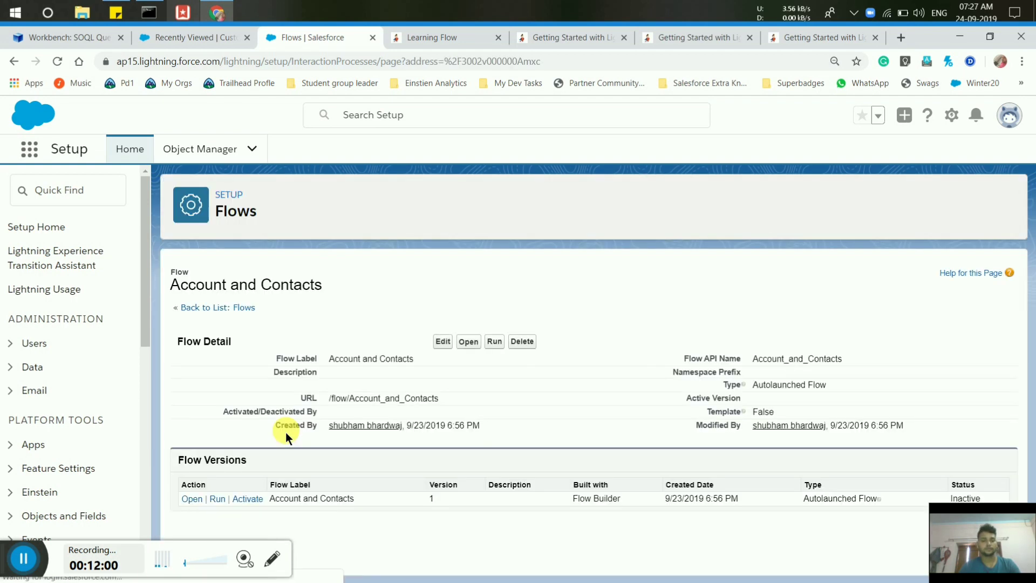
left_click(239, 500)
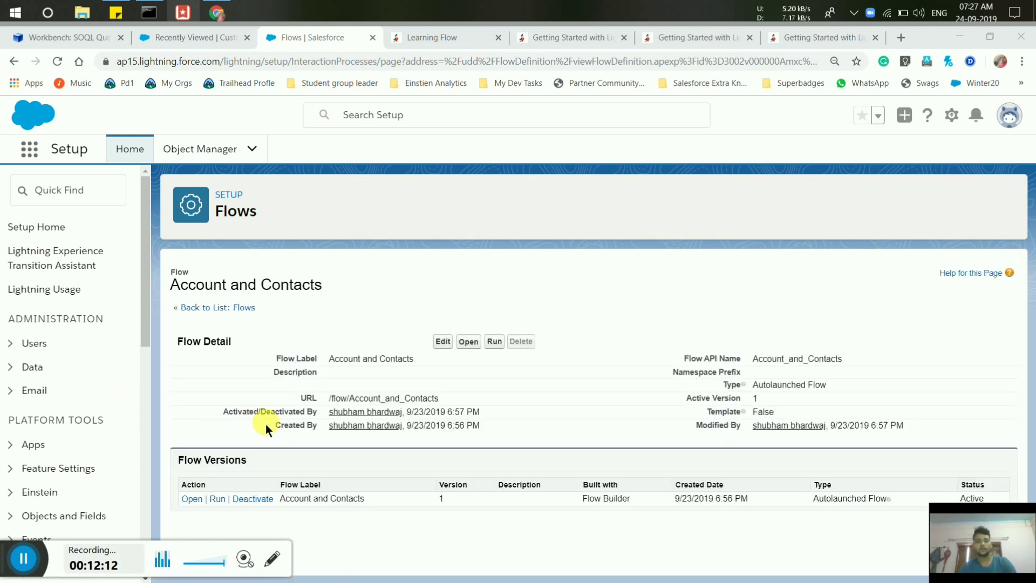
left_click(93, 201)
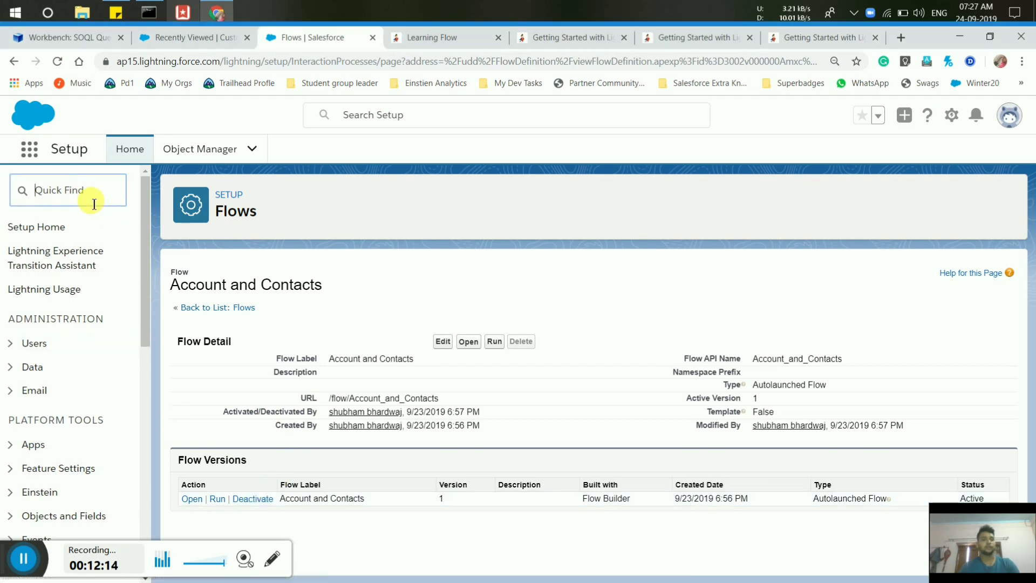
Start a new Process Builder process for Account and Contacts that starts when a record changes.
type("pr")
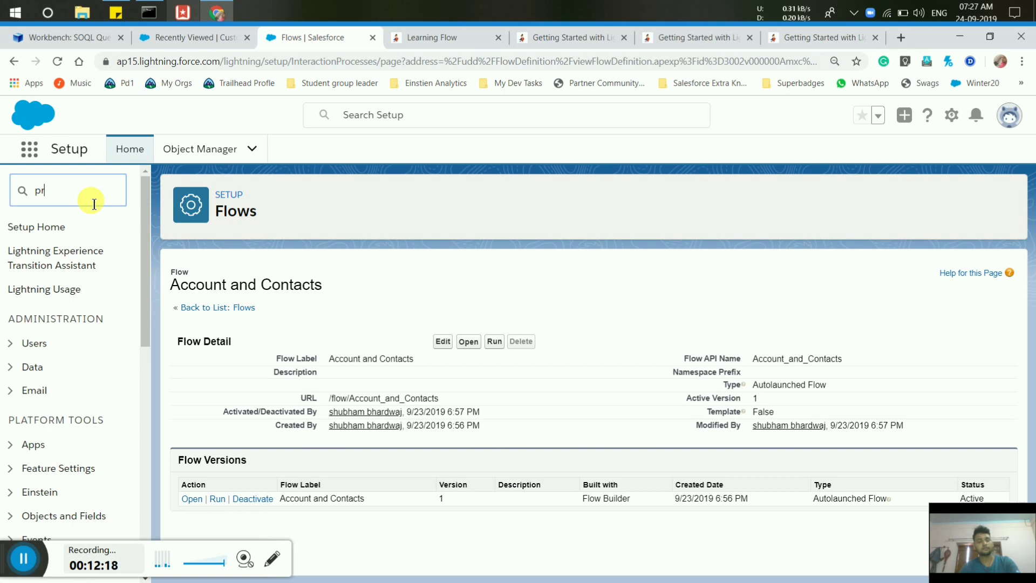
type("ocesss")
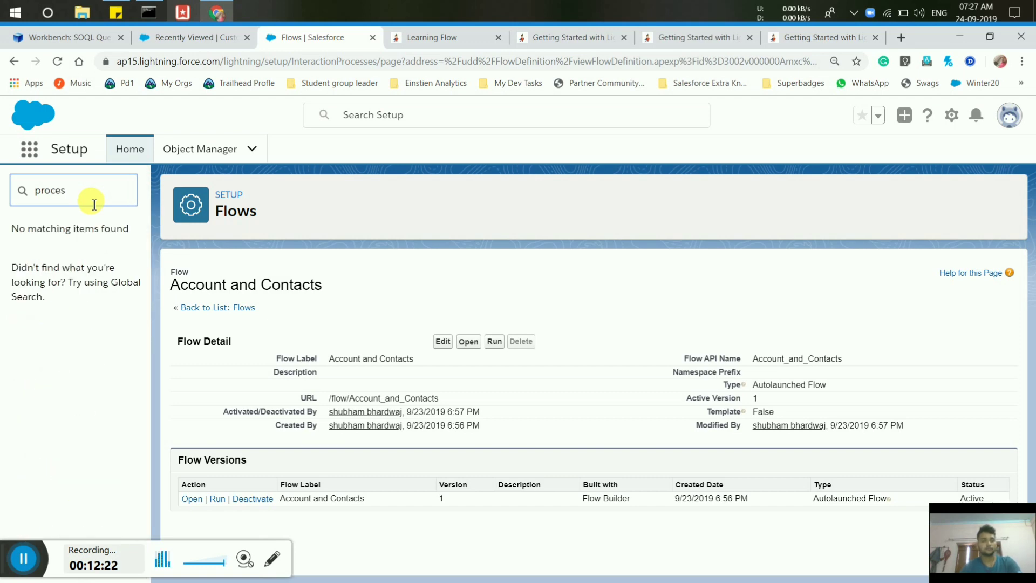
scroll(93, 342, "down", 4)
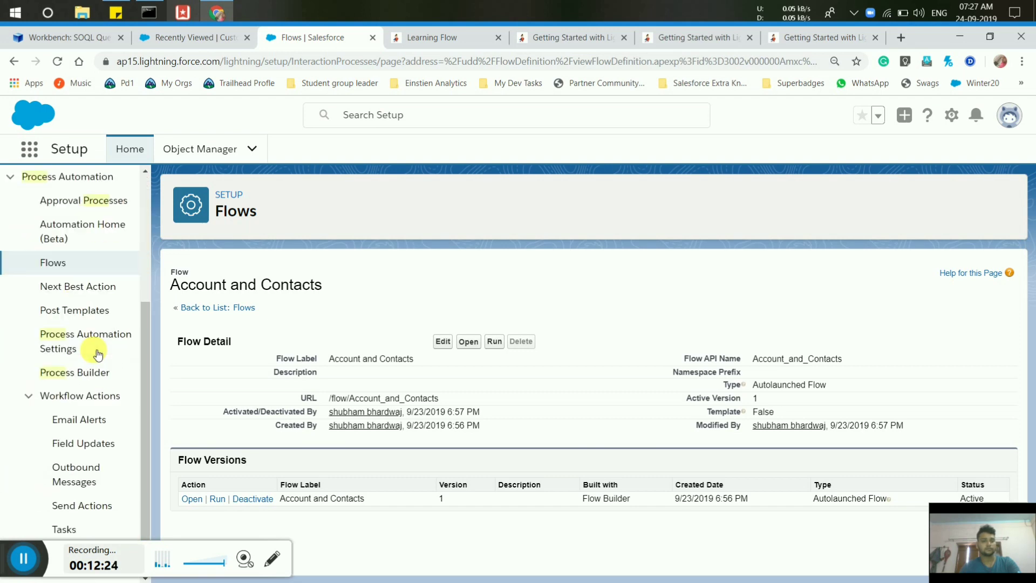
left_click(73, 349)
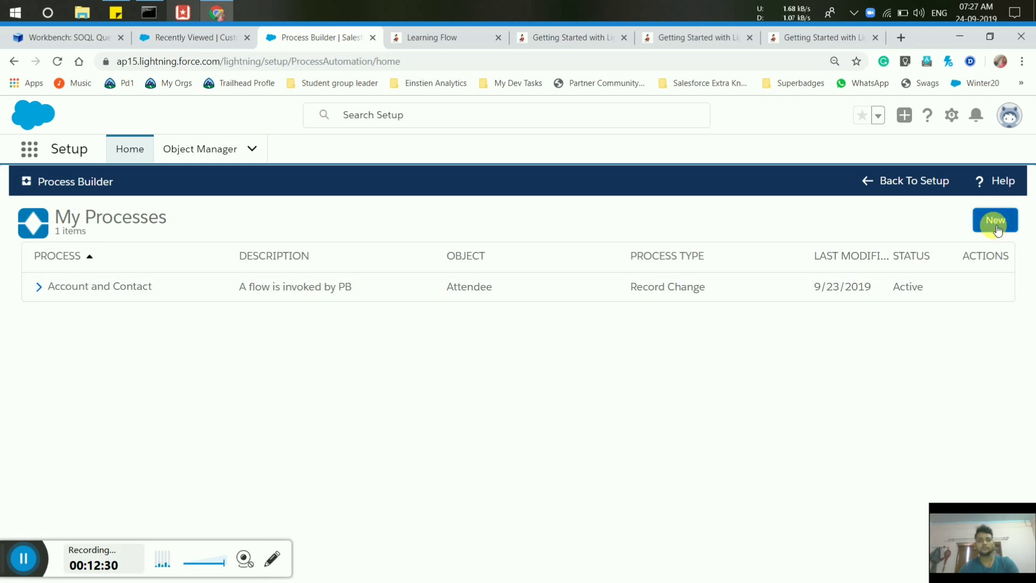
left_click(996, 221)
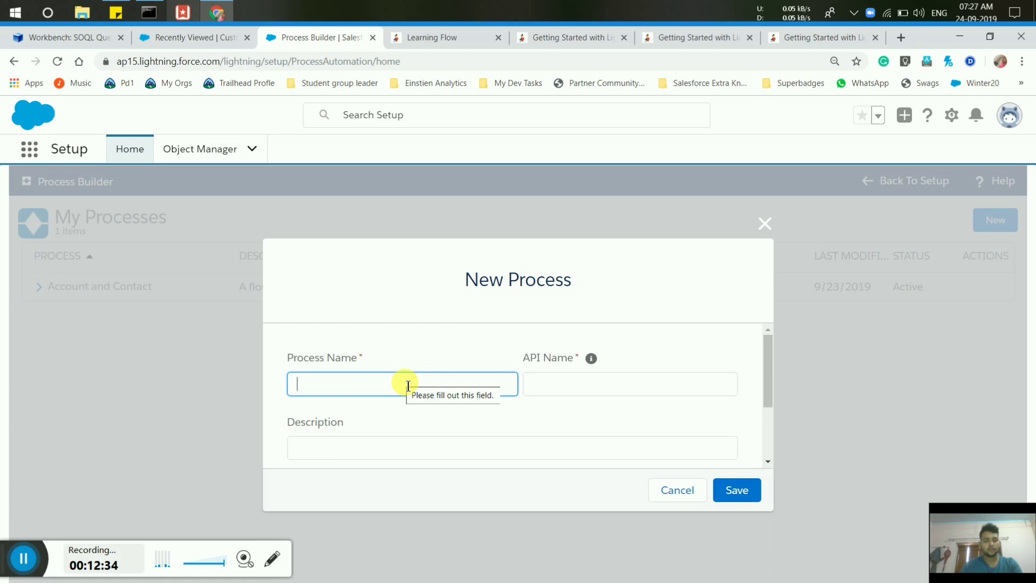
type("Acc")
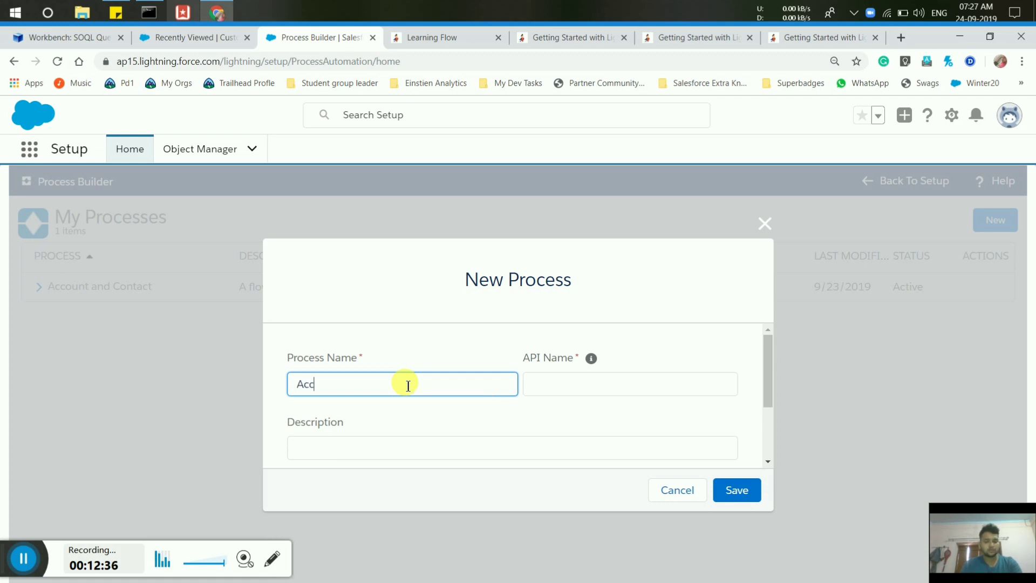
type("ount and")
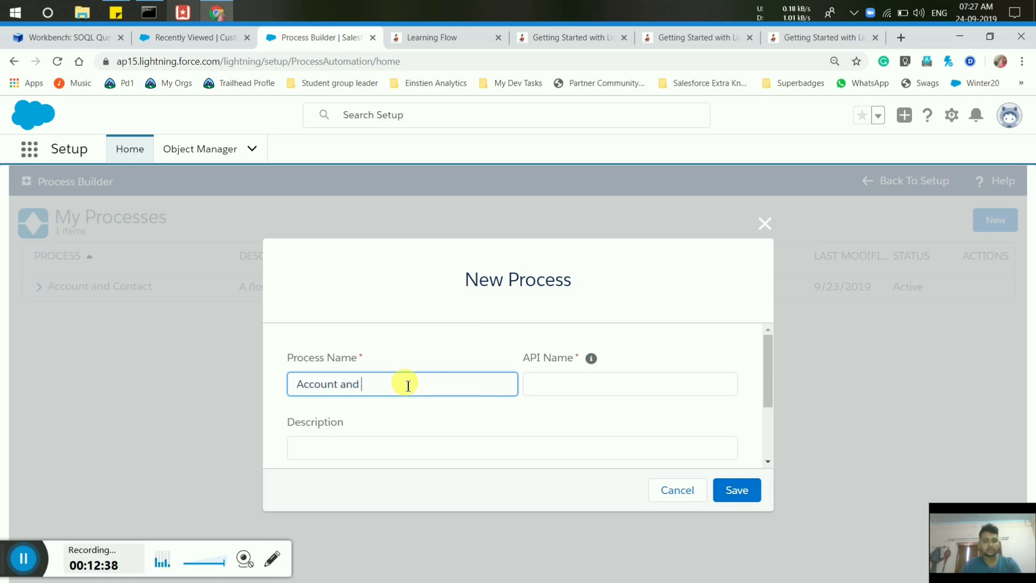
type(" Contavt")
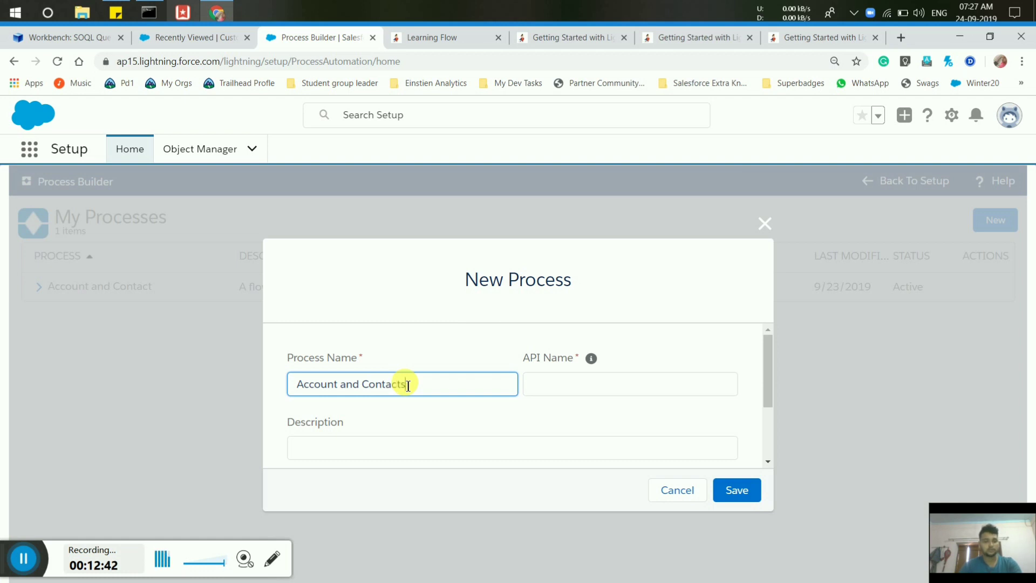
left_click(574, 387)
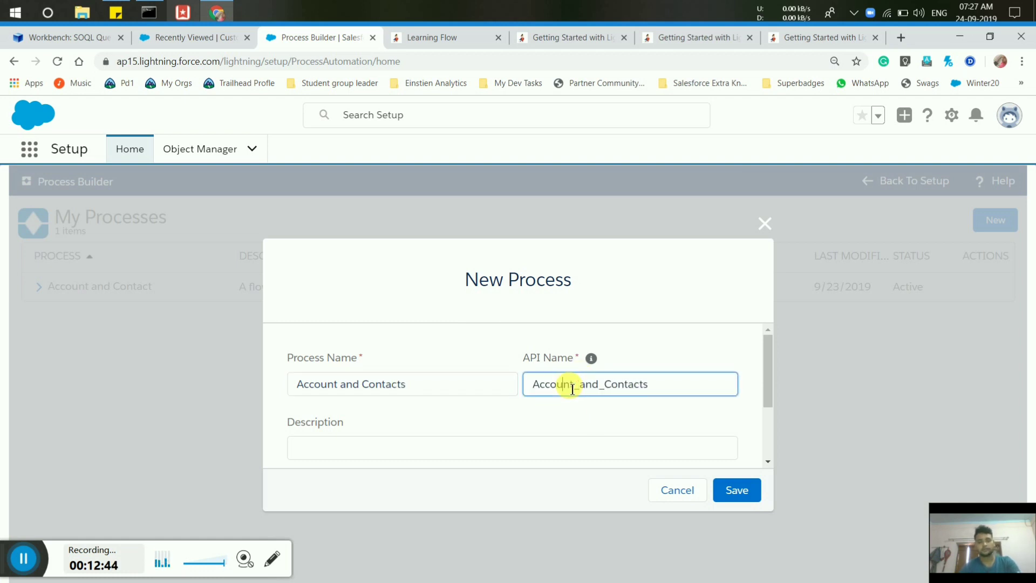
scroll(765, 461, "down", 2)
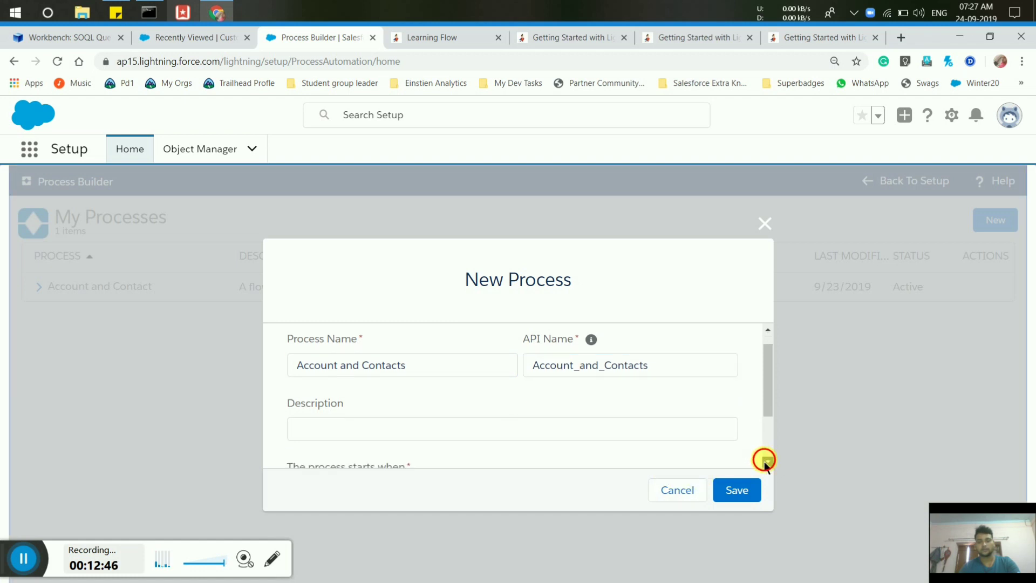
left_click(551, 425)
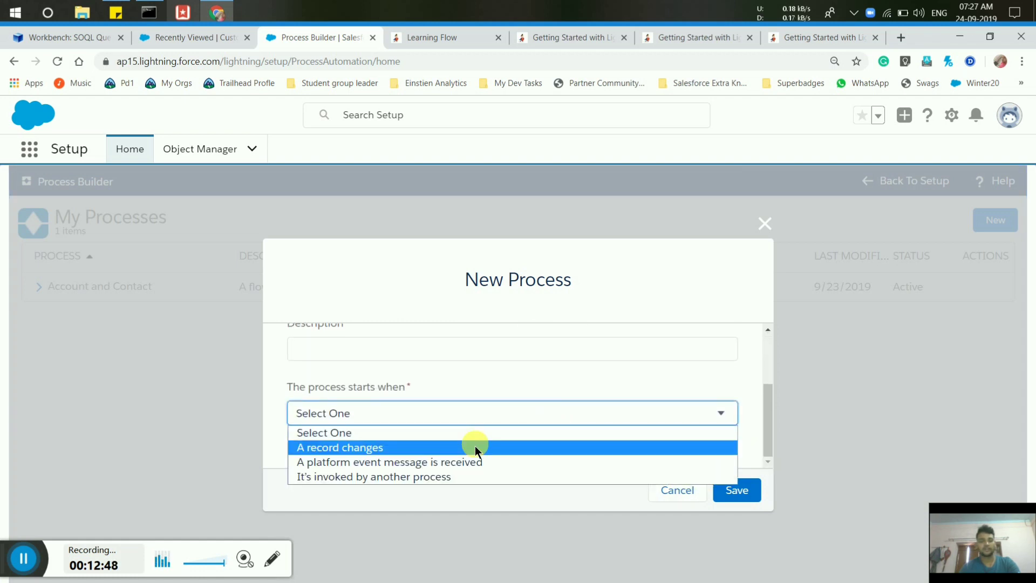
left_click(467, 448)
Resolve the duplicate-name error and save the process as Account_and_Contactss.
left_click(737, 492)
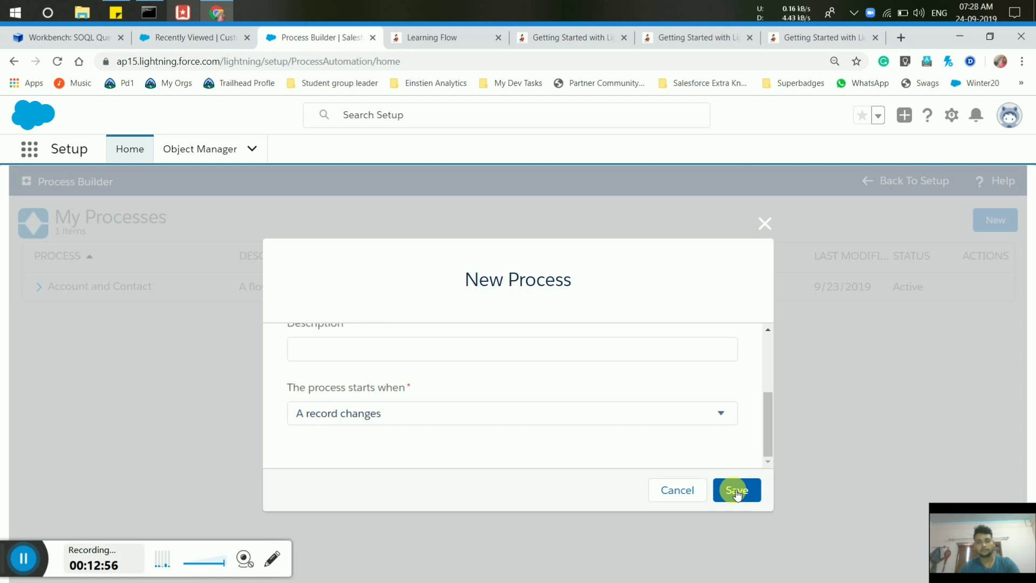
left_click(736, 492)
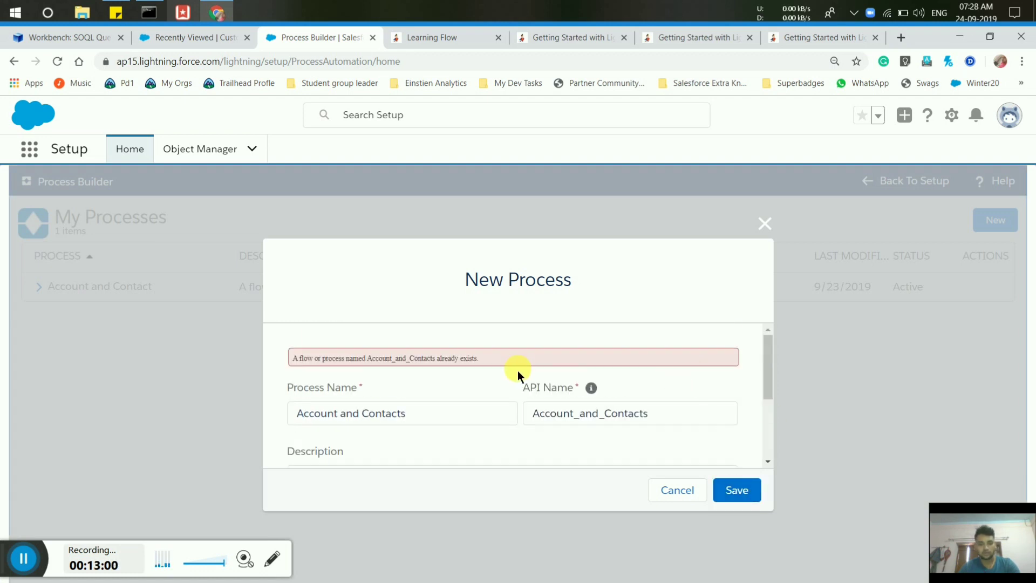
left_click(444, 421)
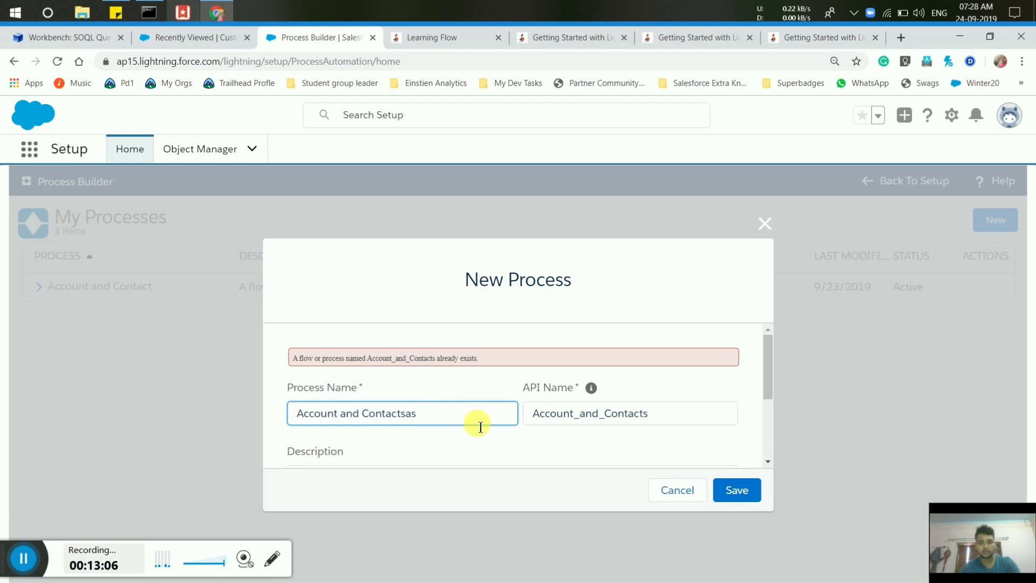
left_click(659, 414)
type("s")
left_click(741, 494)
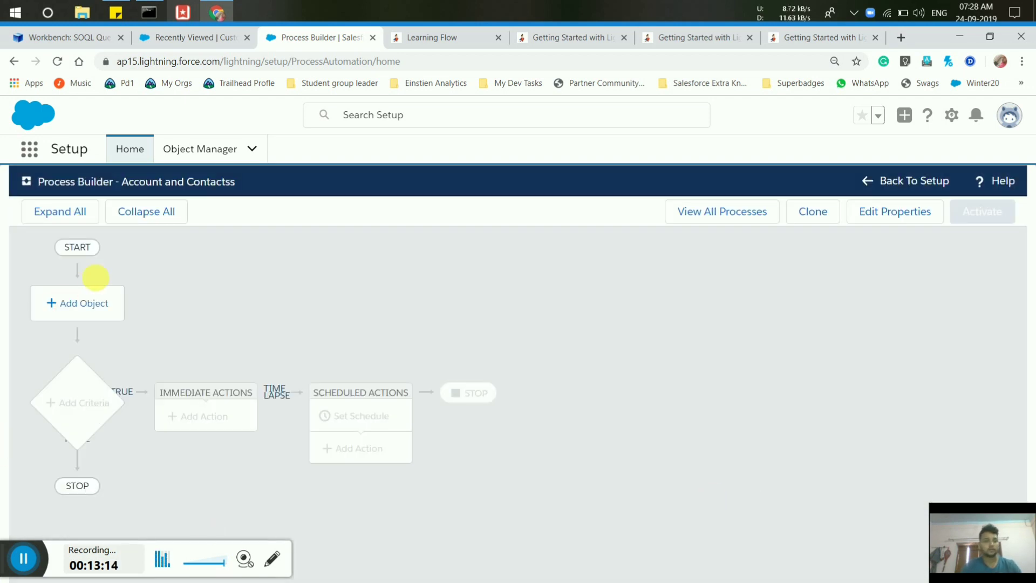
Pick Customer as the process object, triggered when a record is created or edited, and save.
left_click(88, 302)
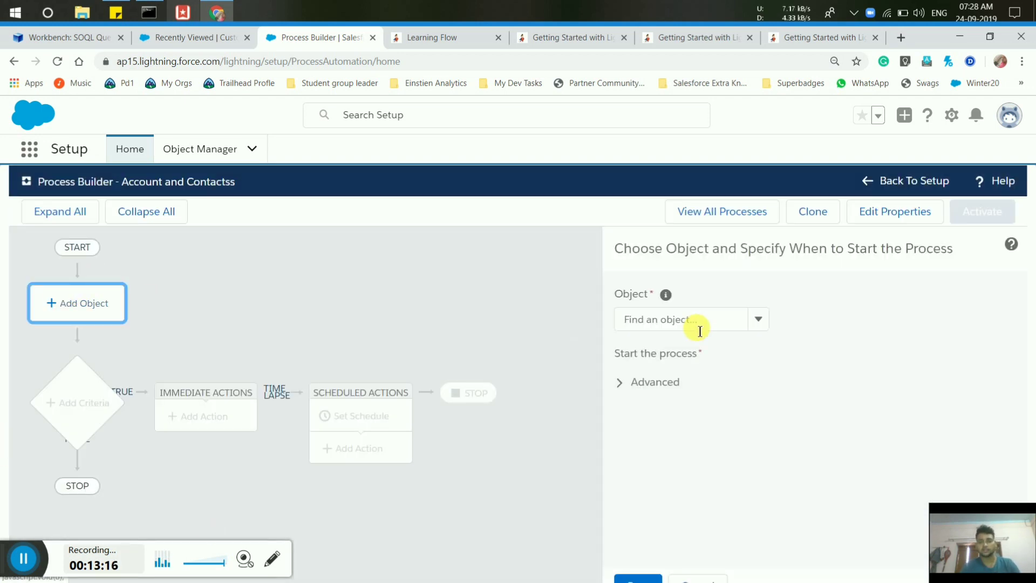
left_click(698, 324)
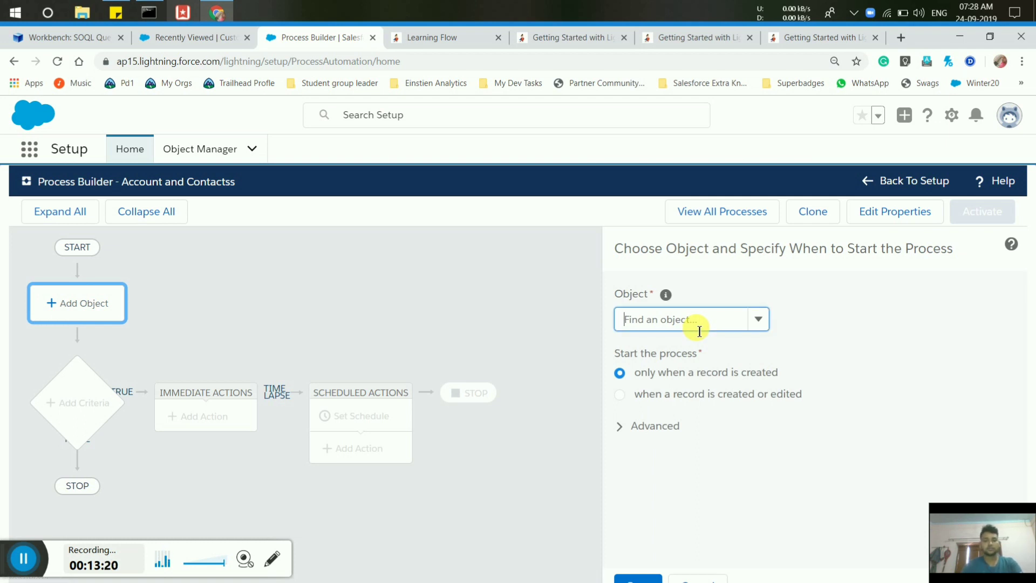
type("custt")
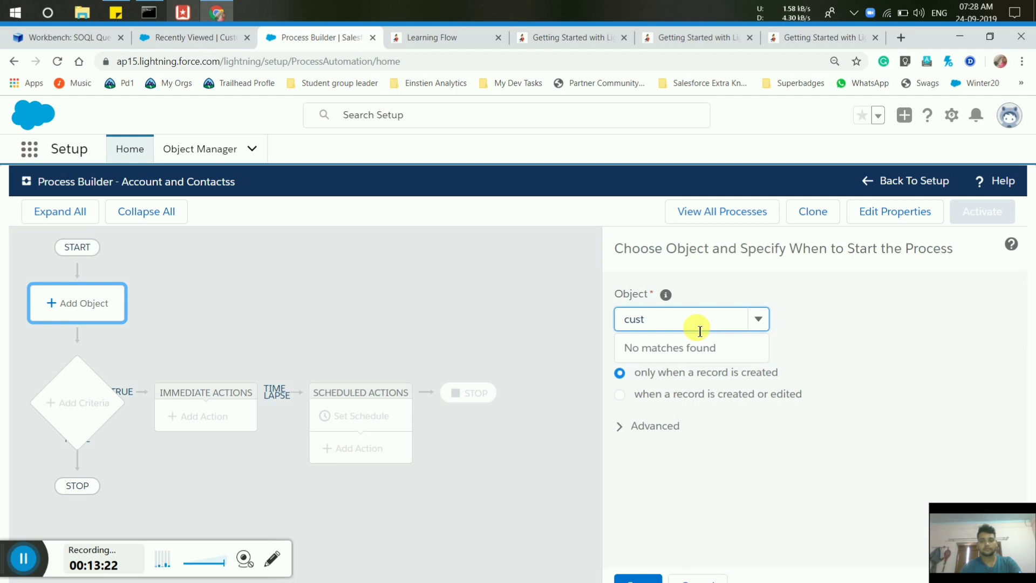
left_click(672, 341)
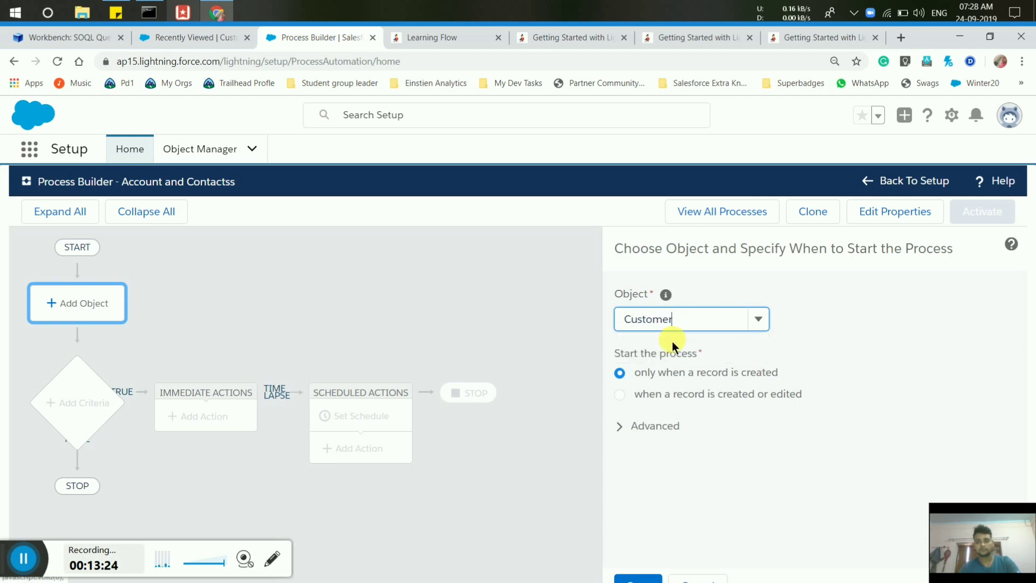
left_click(618, 398)
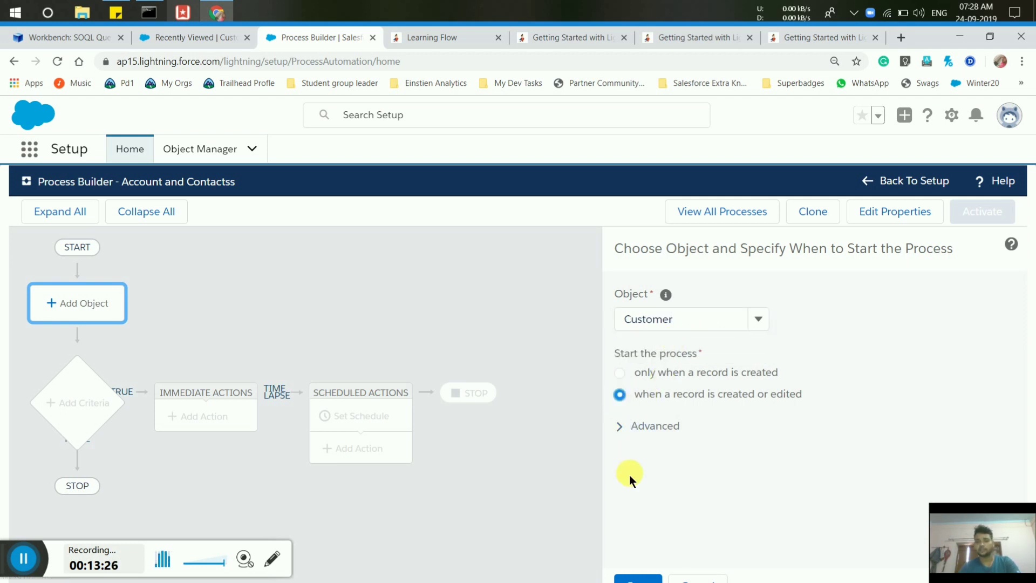
left_click(646, 577)
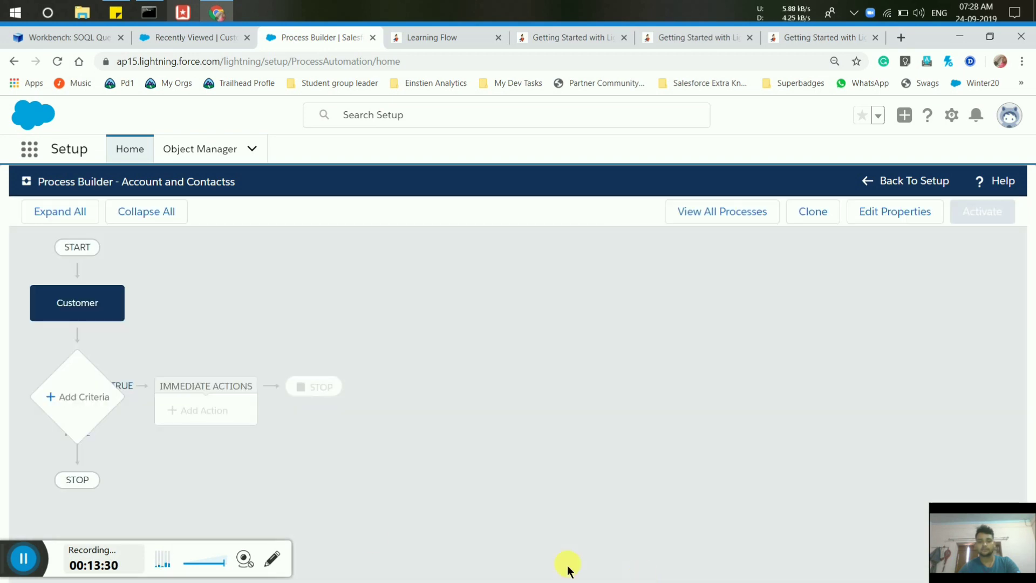
Add a criteria node named 'When our status is'.
left_click(81, 398)
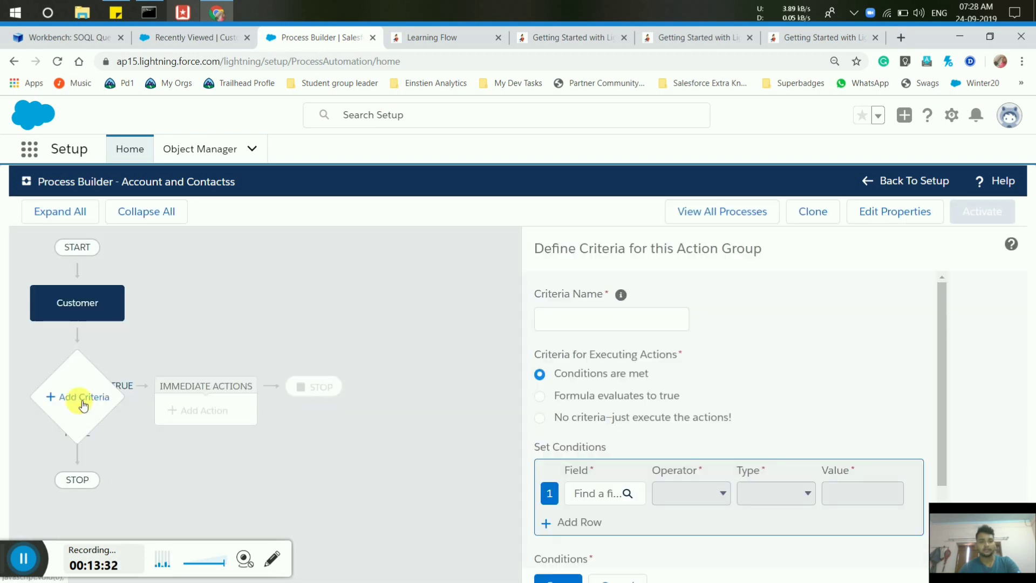
left_click(551, 322)
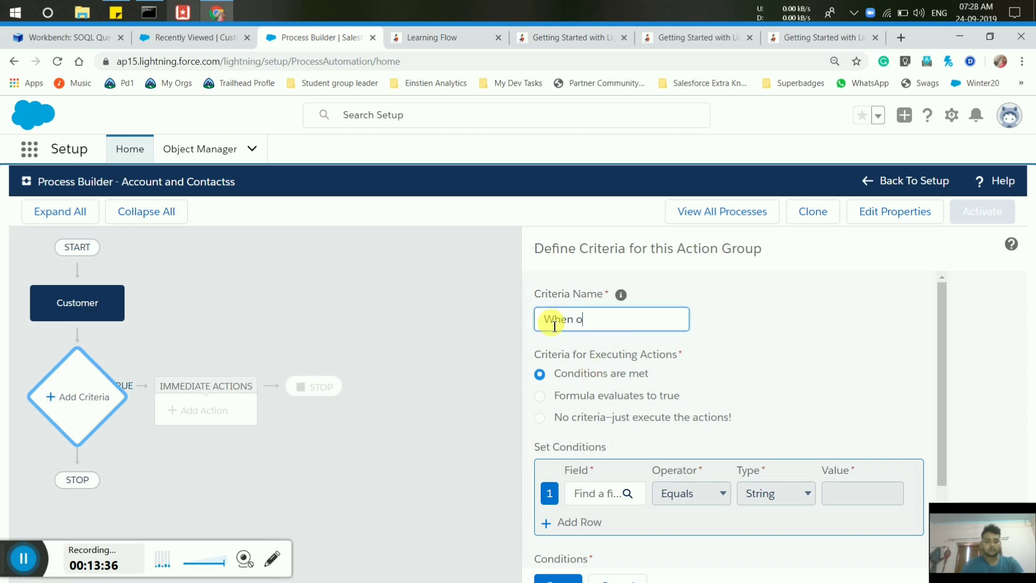
type("When our statu")
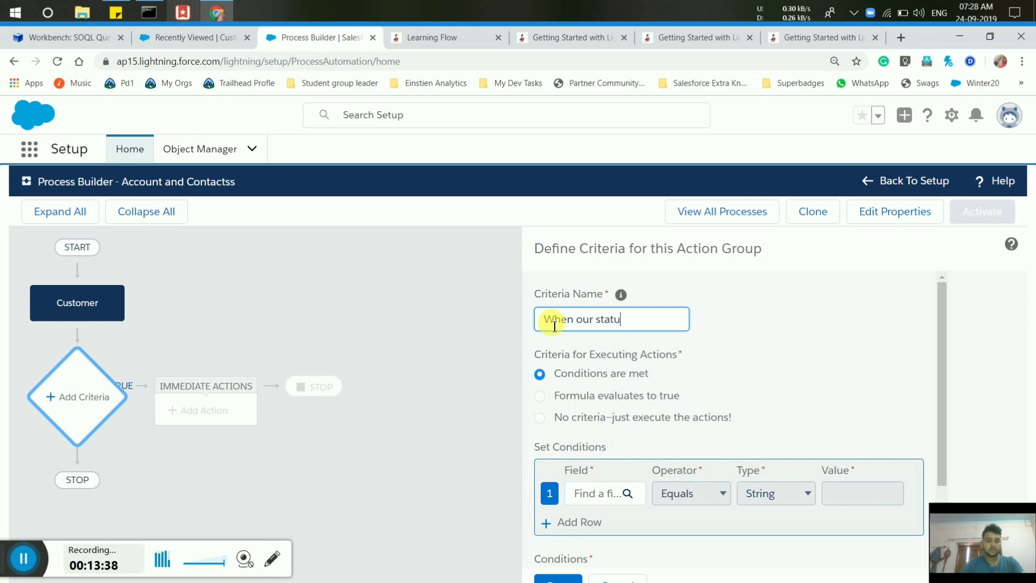
type("s iss")
key("BackSpace")
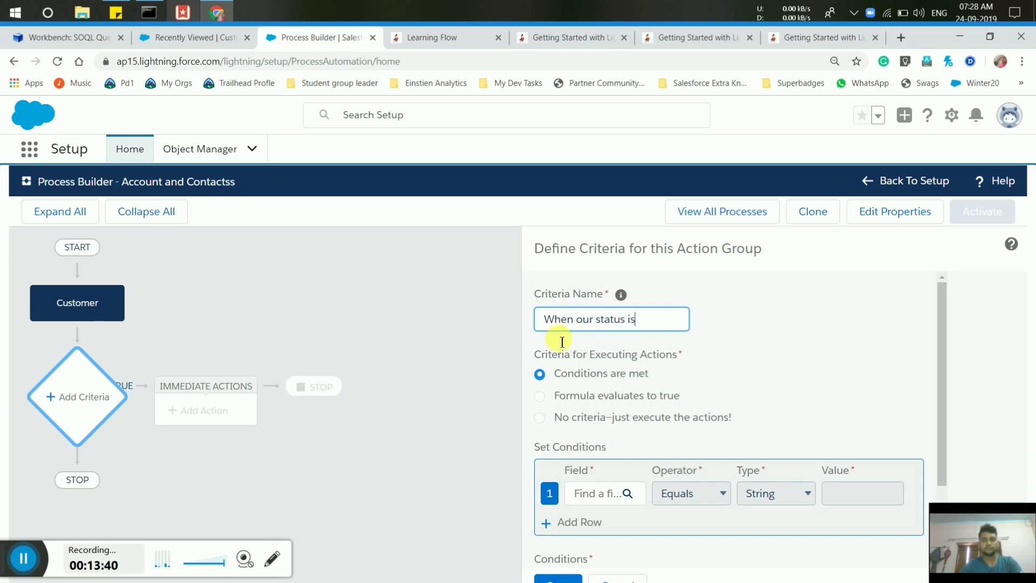
Set the criteria condition to Customer Status equals Very Strong.
left_click(596, 493)
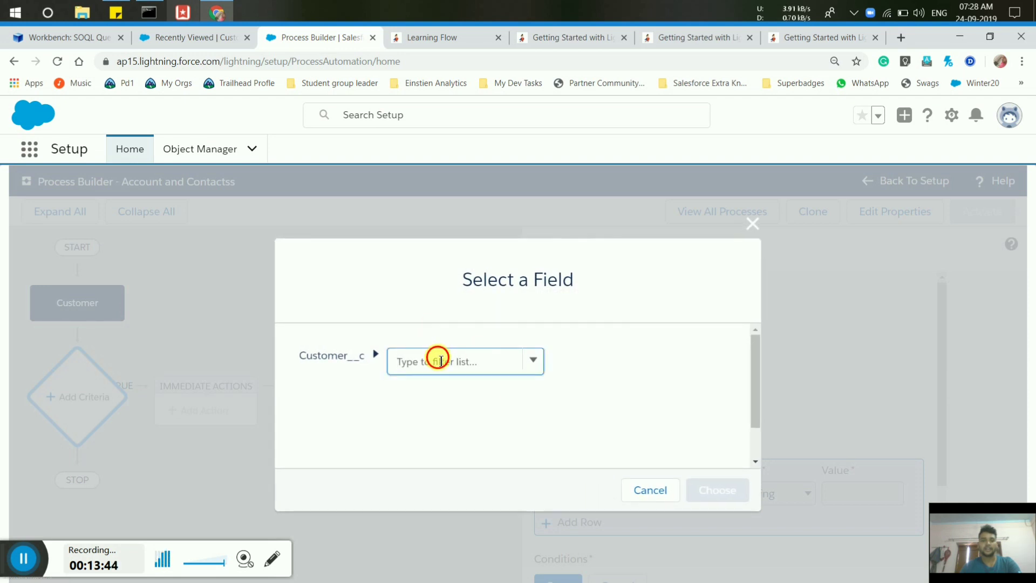
type("stat")
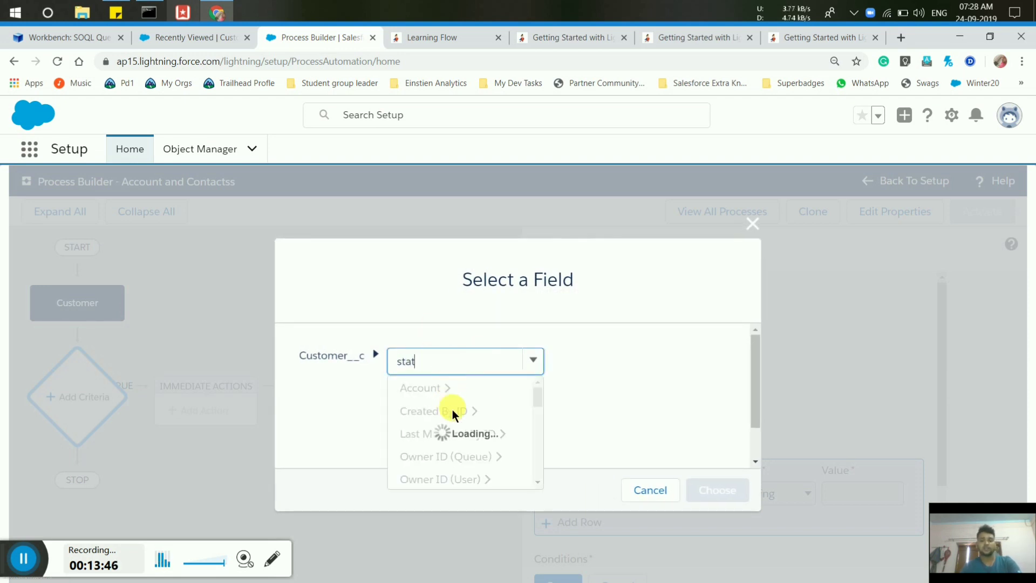
left_click(440, 389)
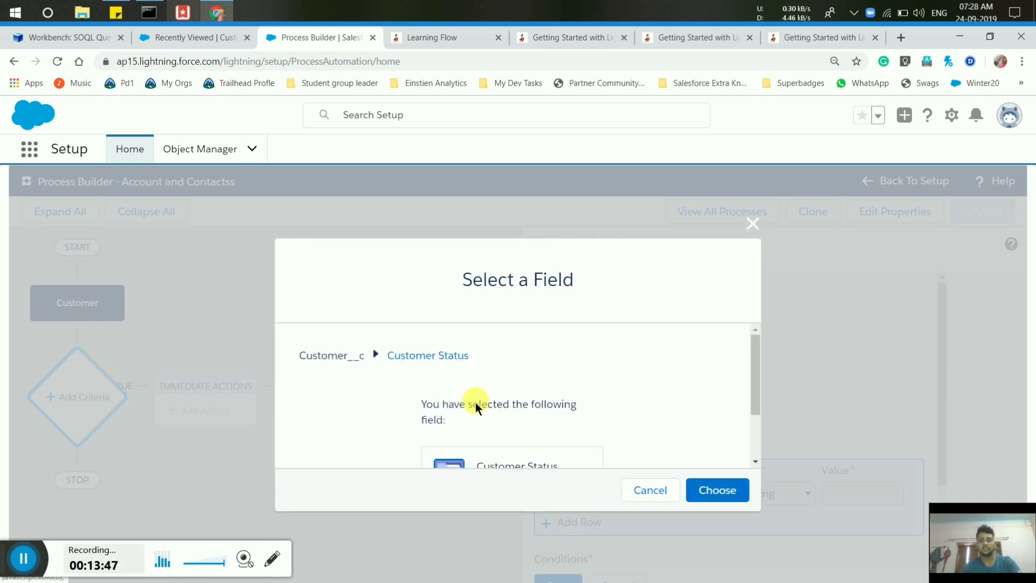
left_click(734, 493)
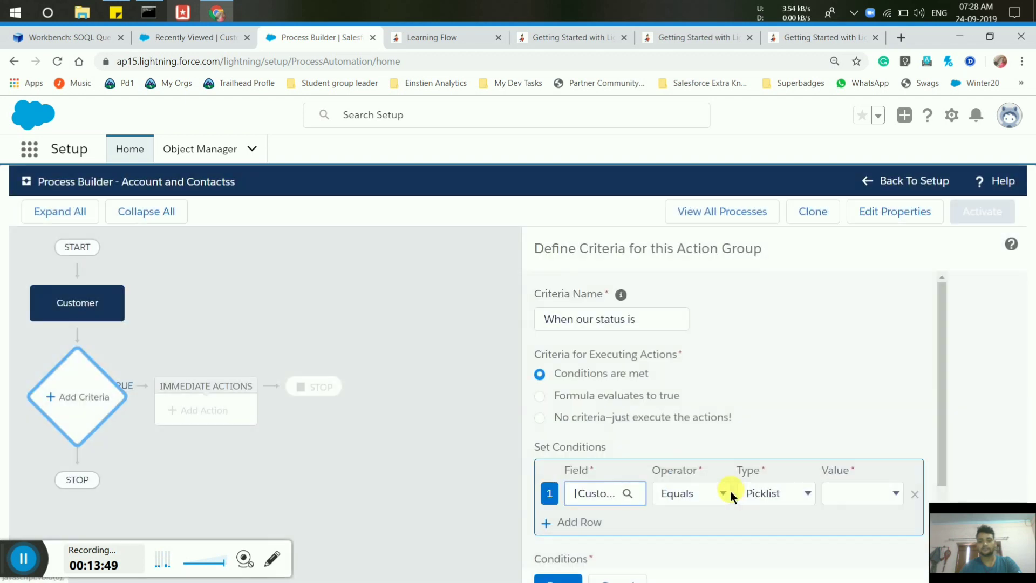
left_click(831, 494)
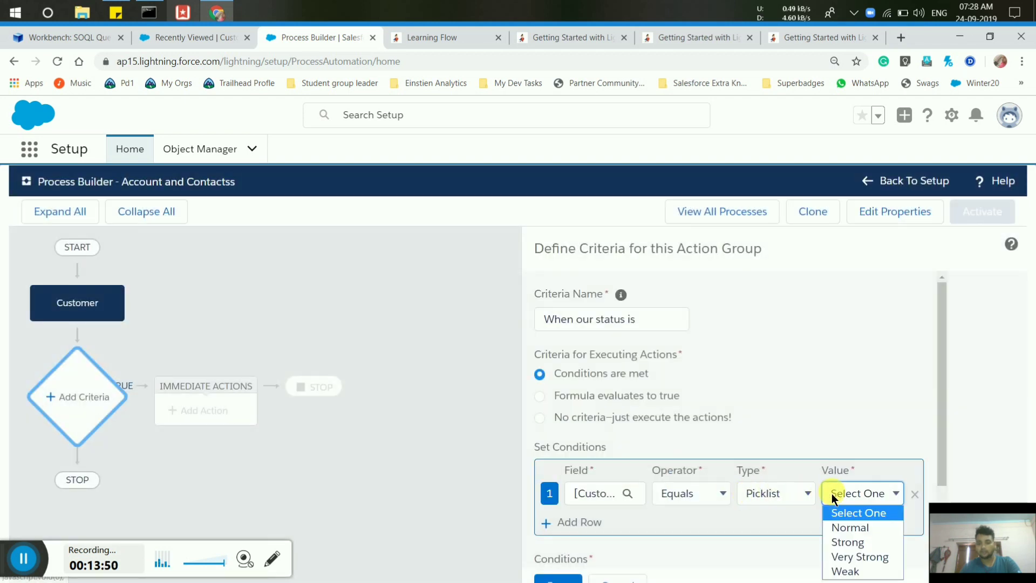
left_click(853, 555)
Make the criteria fire only when the status actually changes, and save it.
scroll(720, 511, "down", 2)
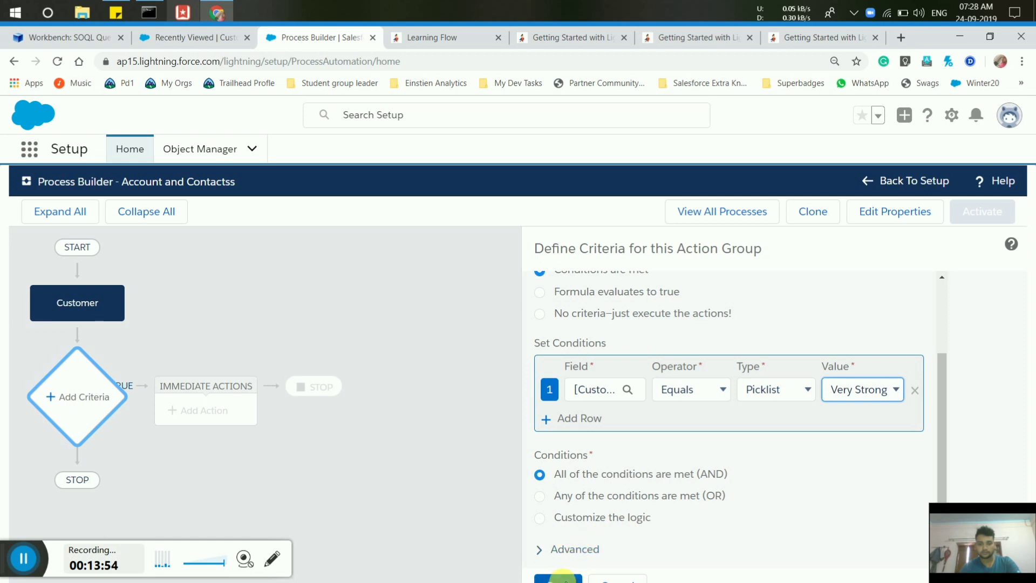
left_click(540, 551)
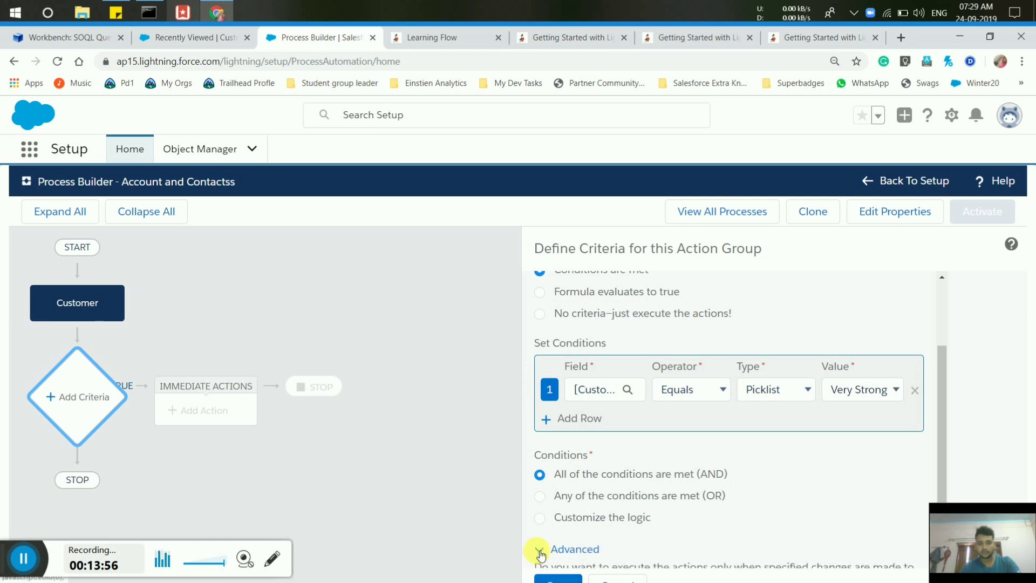
scroll(540, 555, "down", 1)
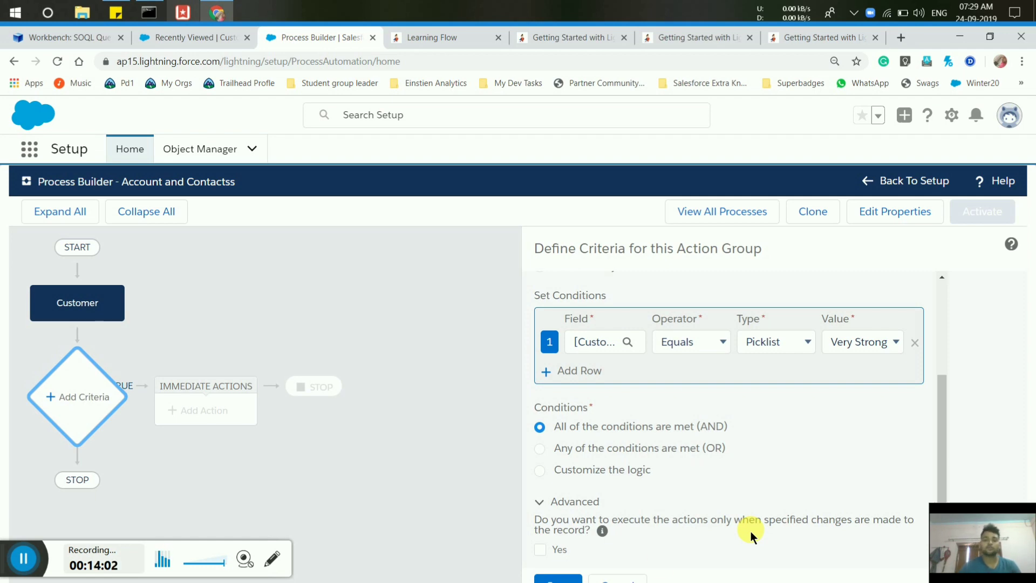
left_click(541, 548)
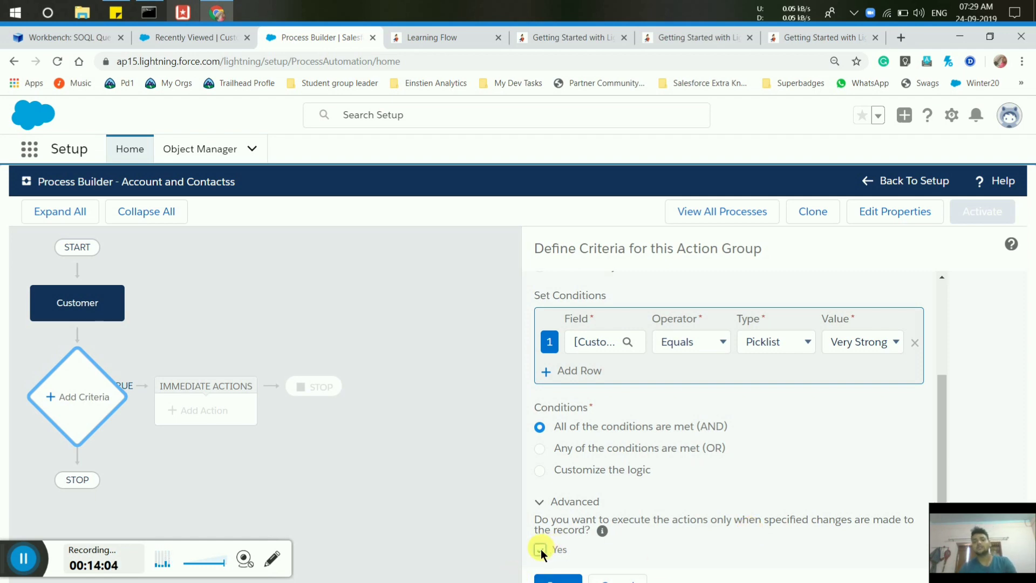
left_click(564, 580)
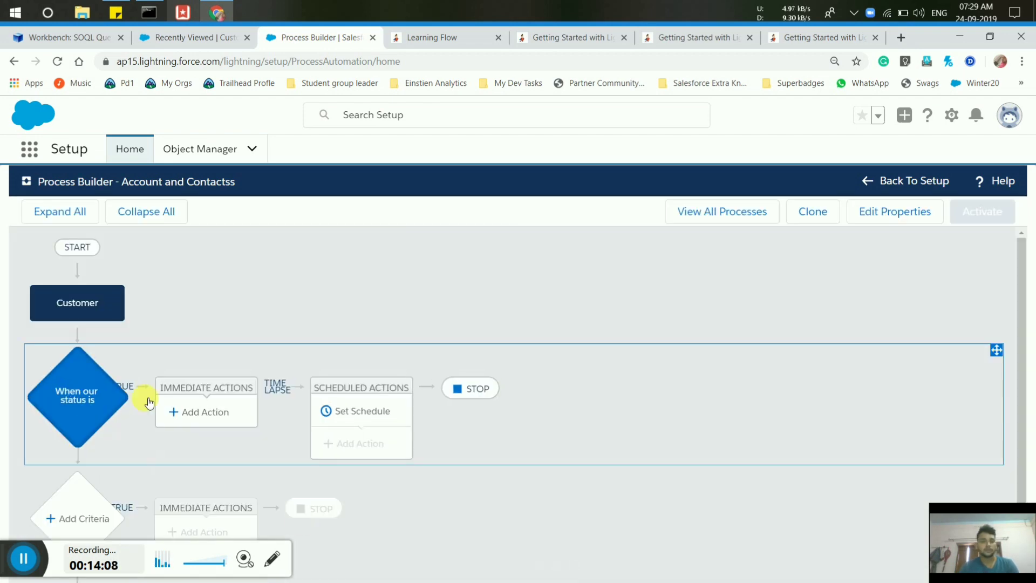
left_click(211, 411)
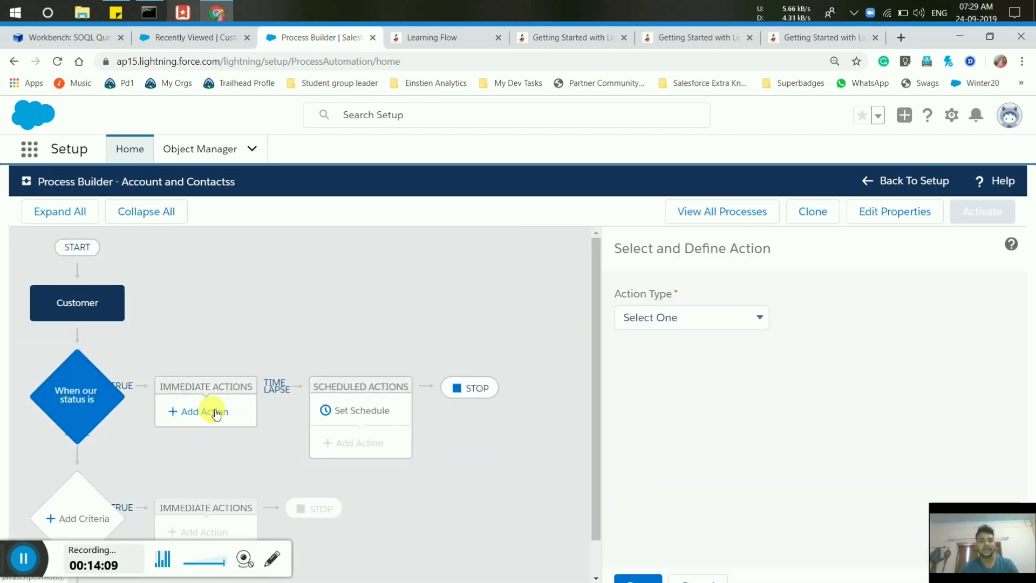
Define a Flows action named 'Update our customer record' calling the Account and Contacts flow.
left_click(679, 318)
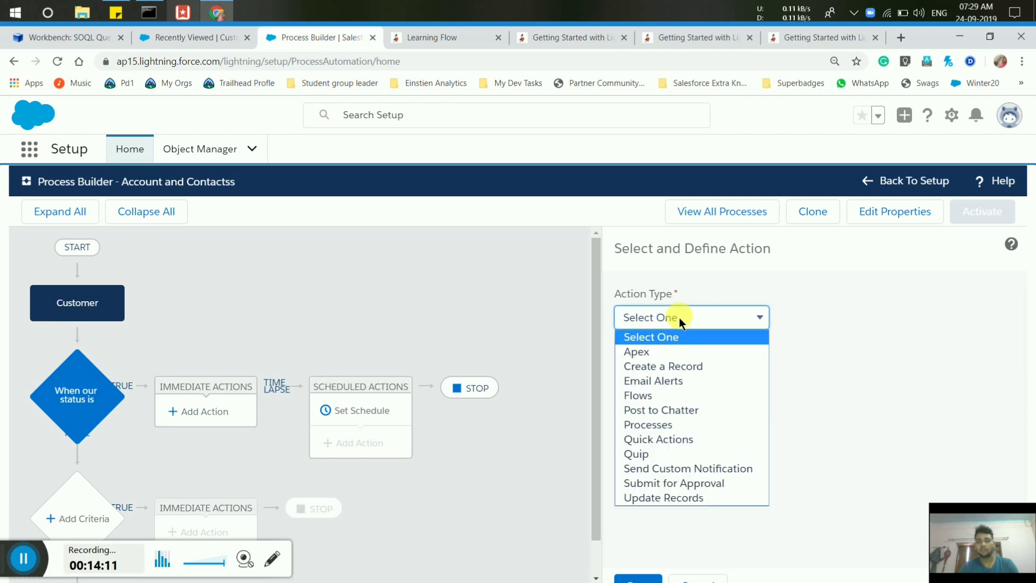
left_click(639, 397)
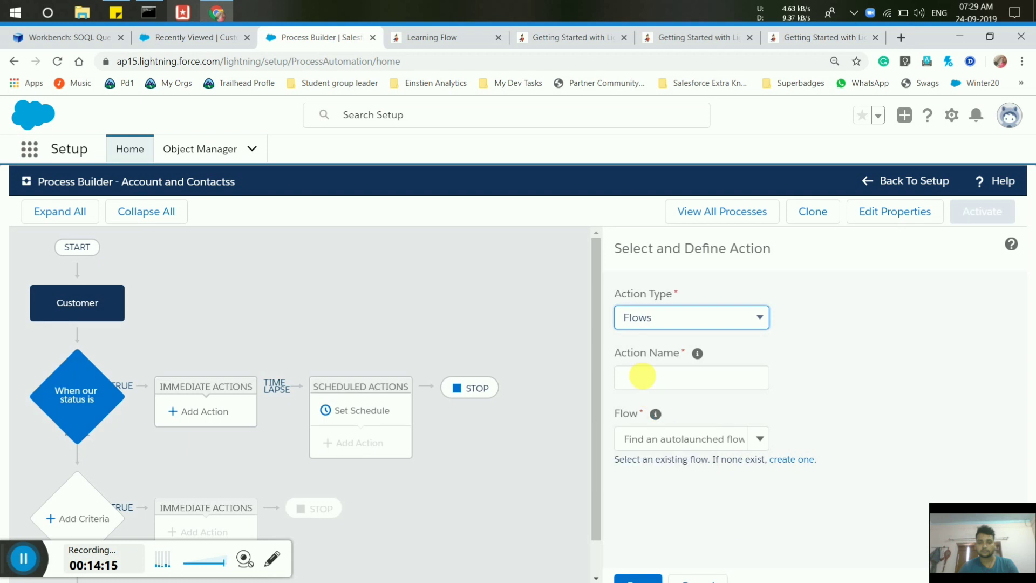
left_click(649, 382)
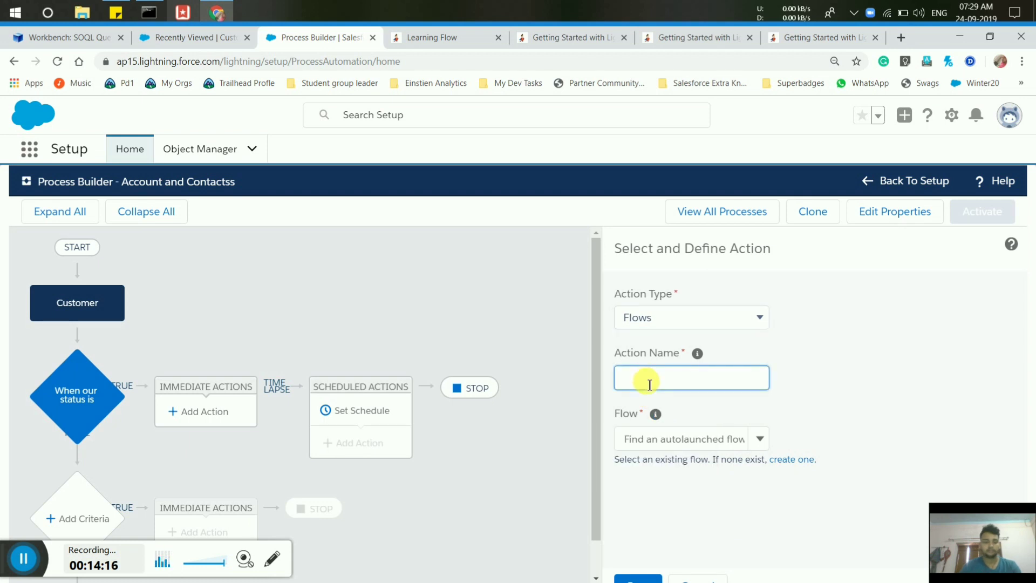
type("Update our")
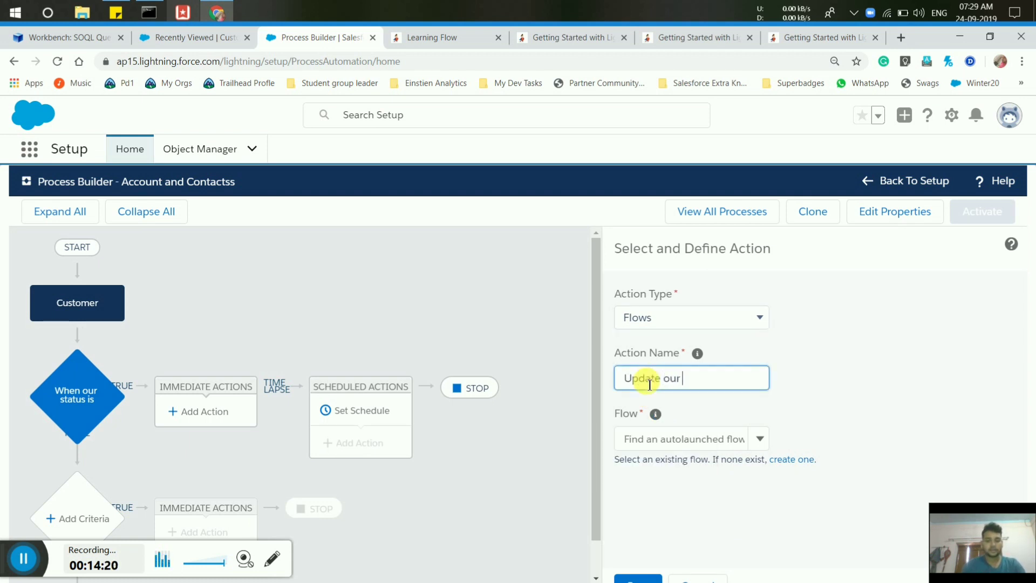
type(" custome")
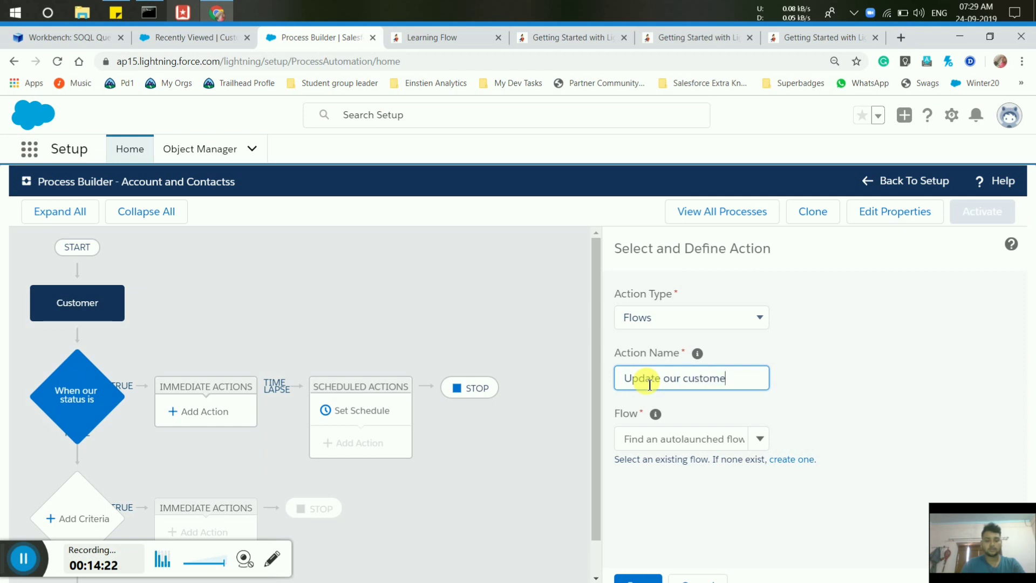
type("r record")
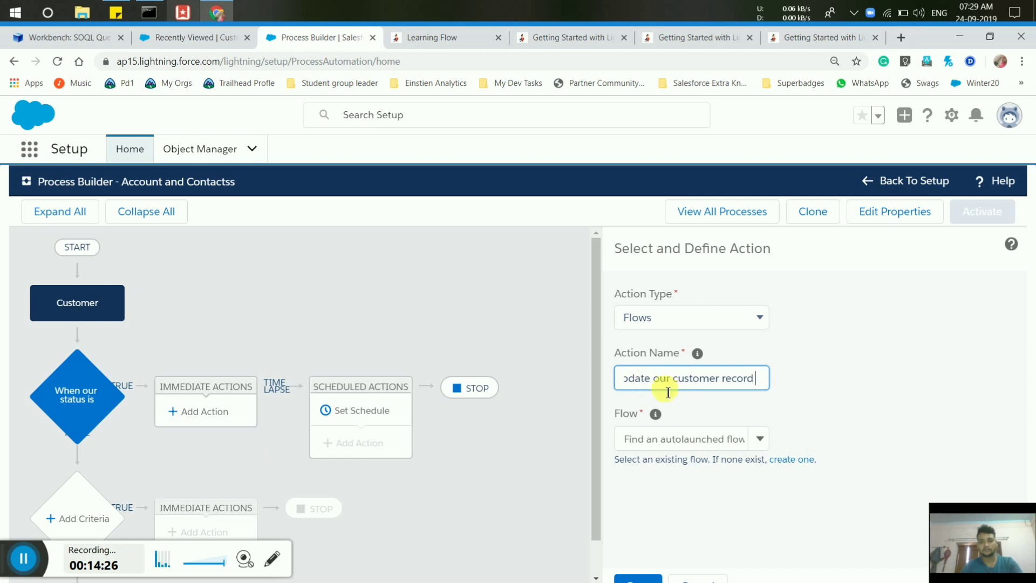
left_click(701, 439)
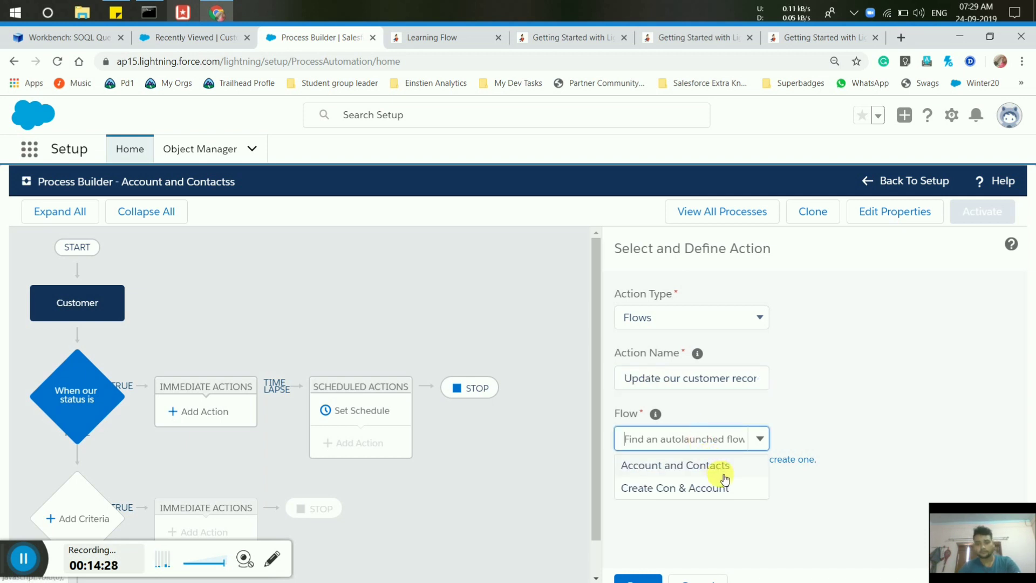
left_click(659, 467)
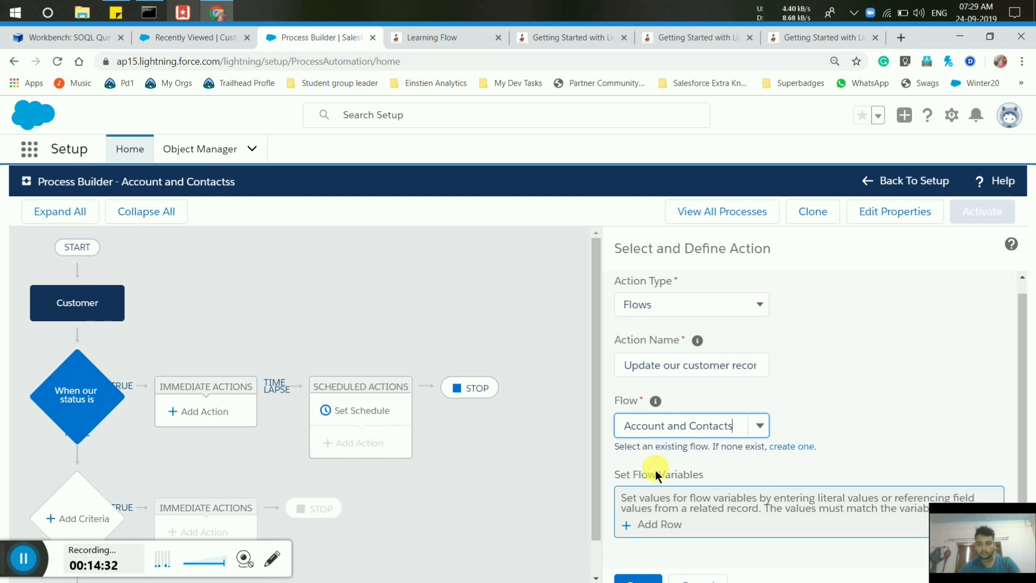
Set flow variable varCustomer to the Customer__c record that started the process, then save the action.
left_click(648, 524)
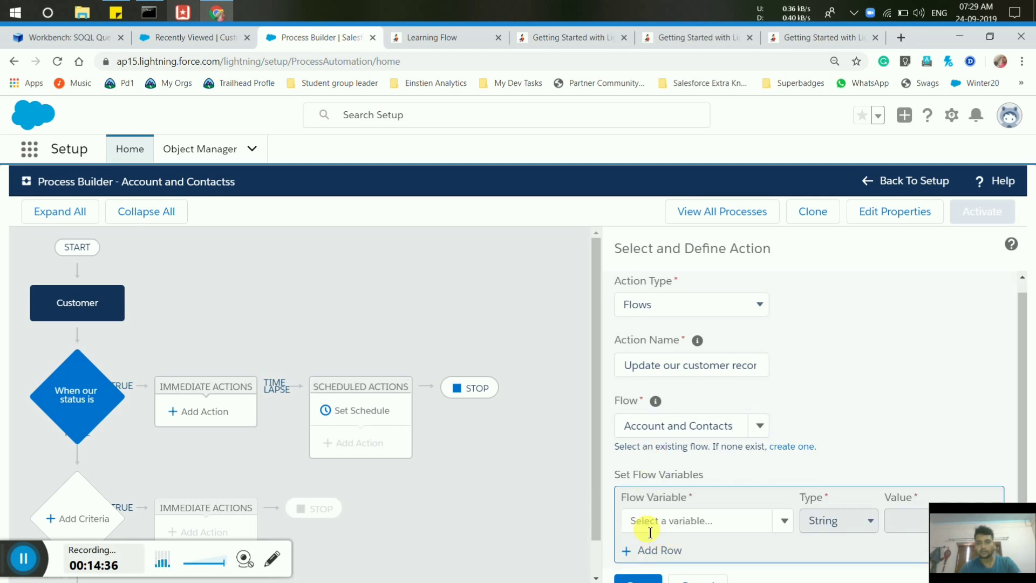
left_click(671, 507)
type("var")
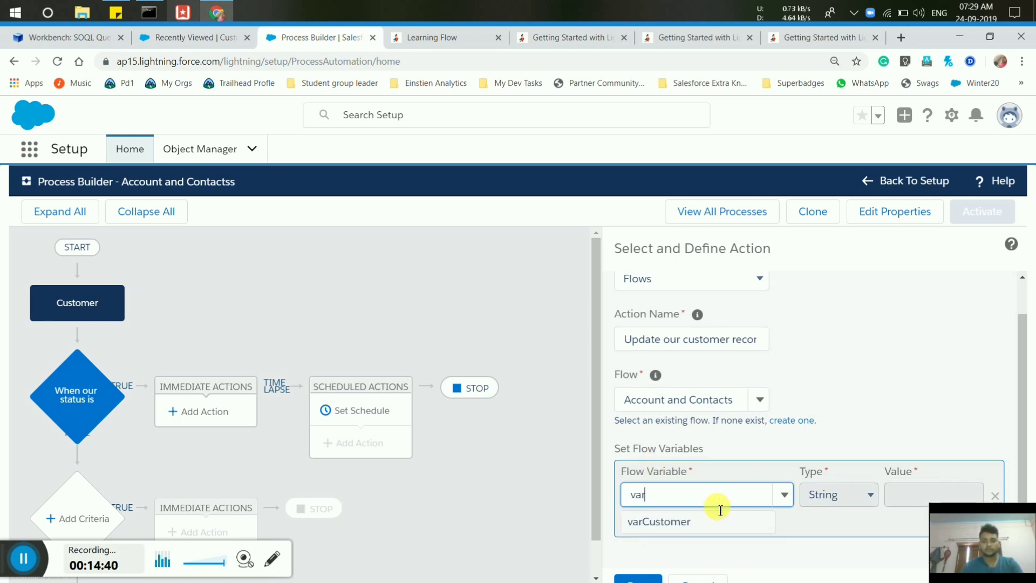
left_click(687, 522)
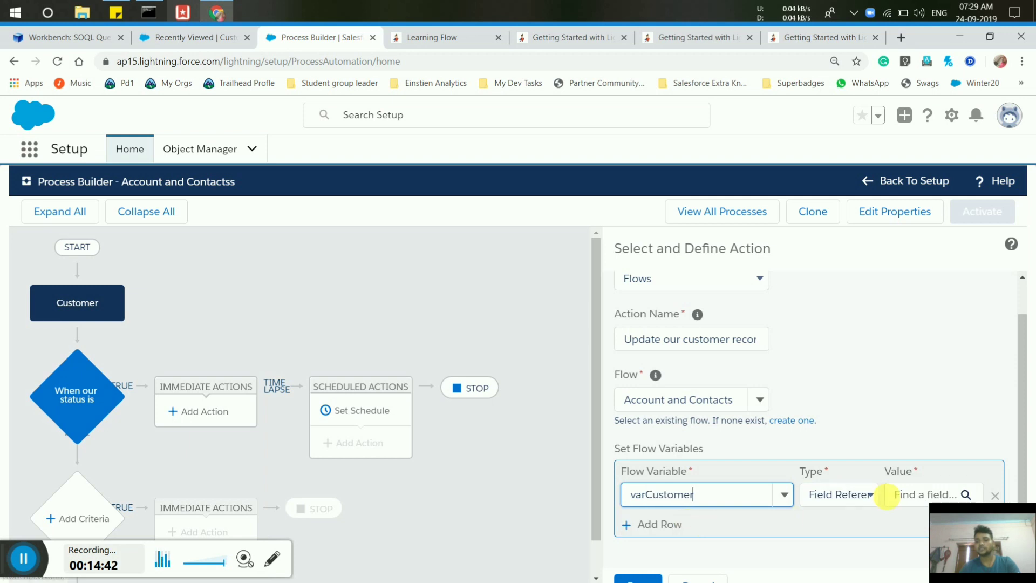
left_click(904, 495)
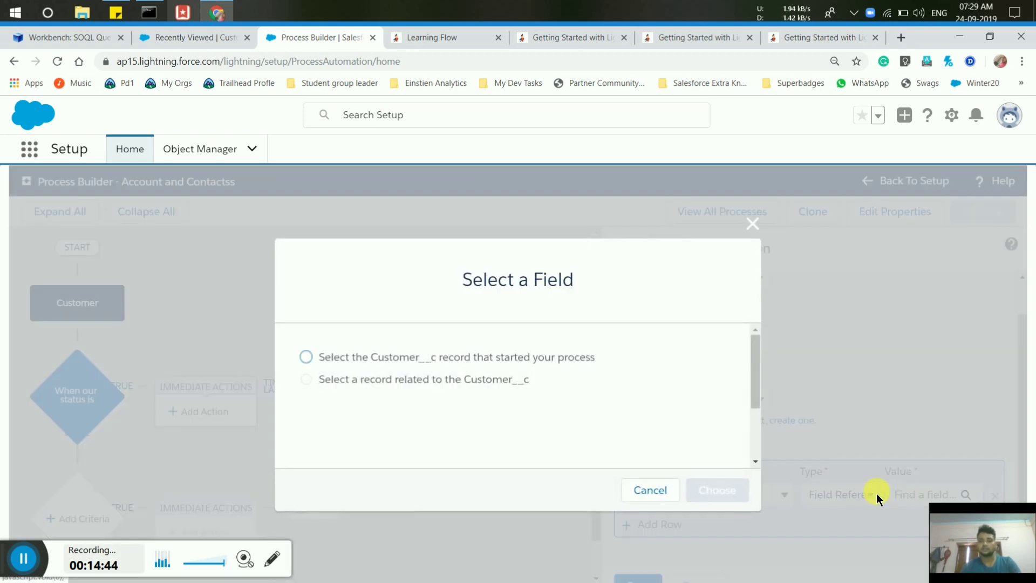
left_click(306, 357)
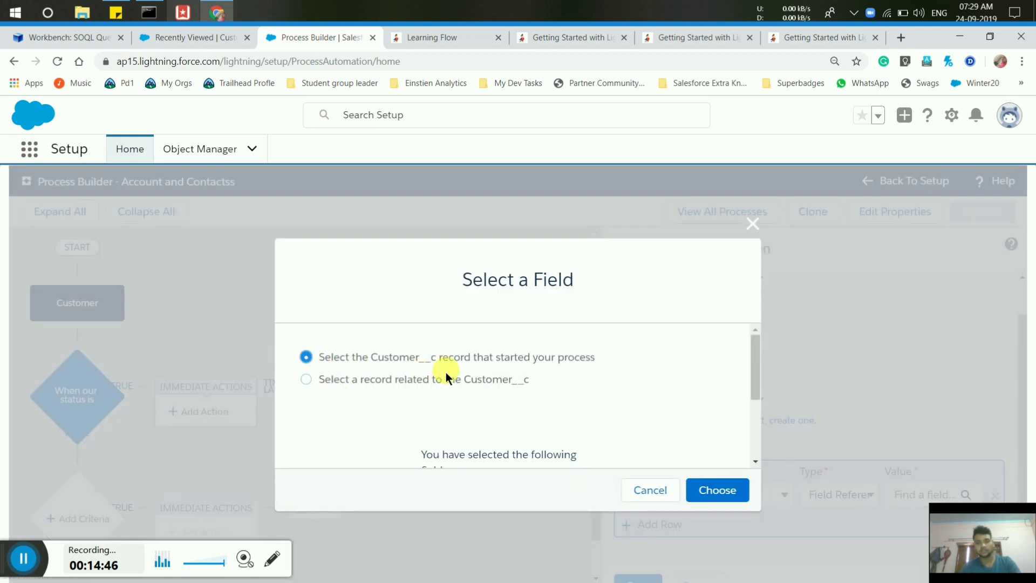
left_click(718, 492)
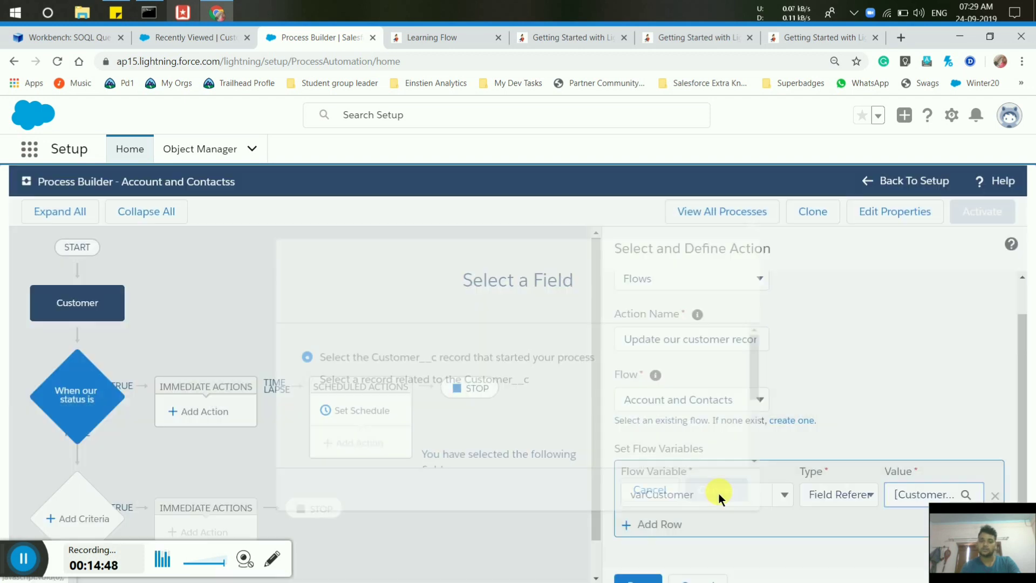
left_click(642, 577)
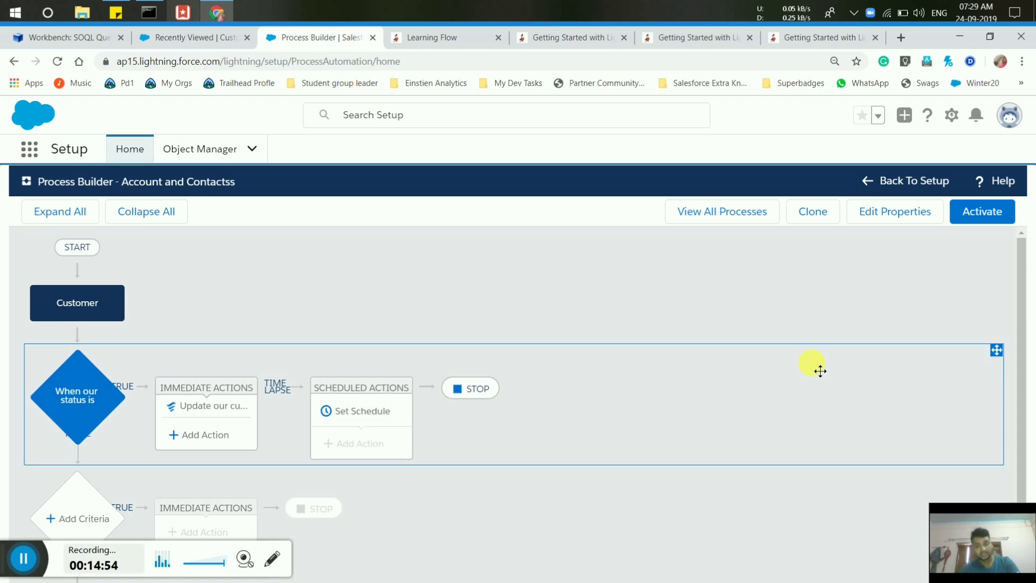
Activate and confirm the Account and Contacts process version, then return to the Recently Viewed Customers tab.
left_click(986, 215)
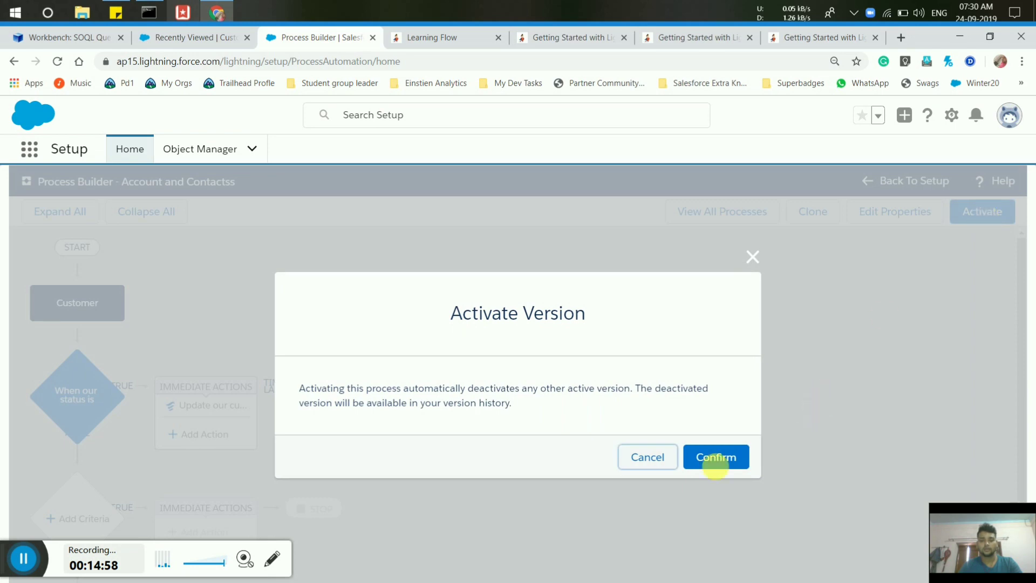
left_click(714, 457)
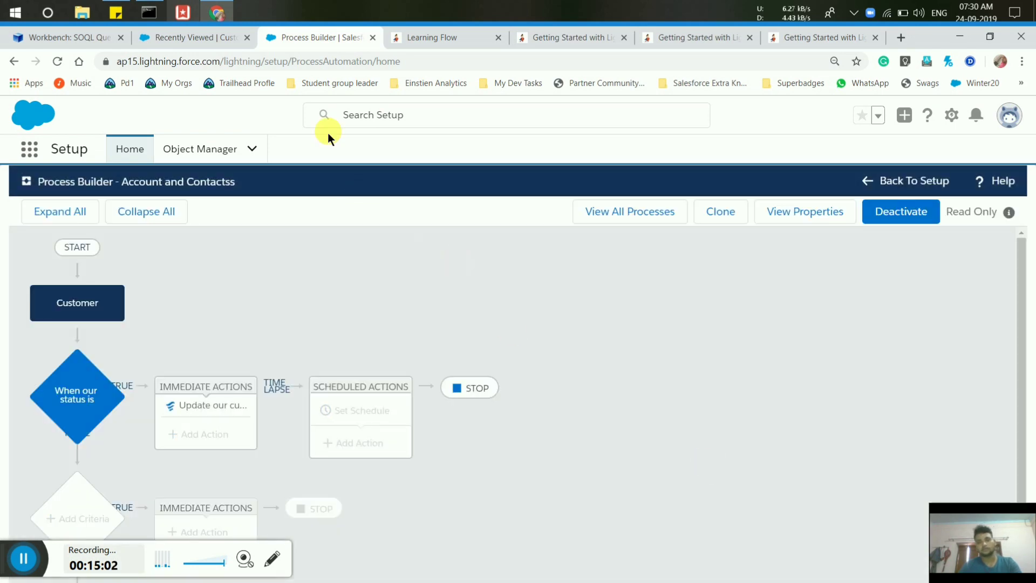
left_click(176, 37)
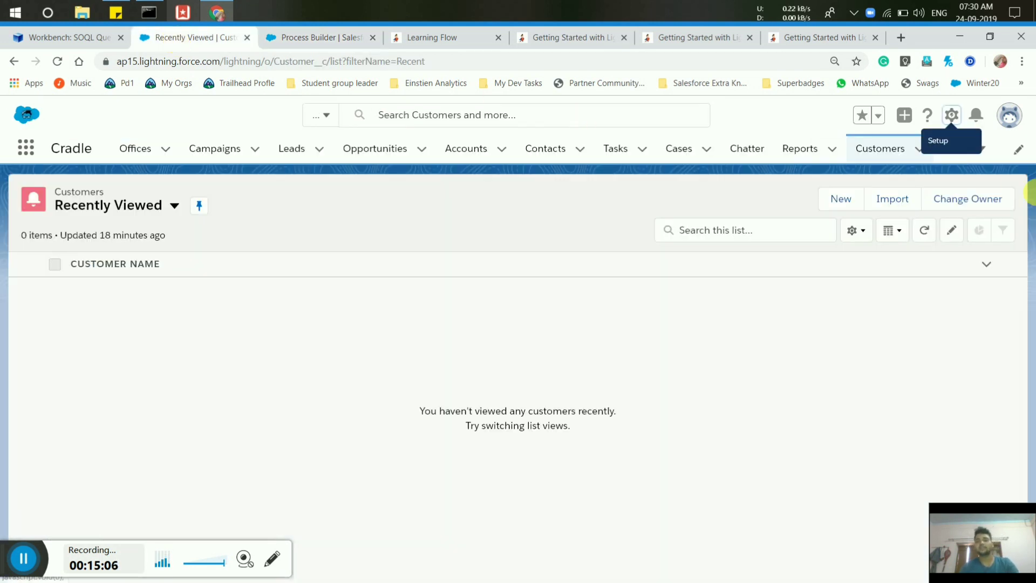
Reload the Customers list and begin a new customer with the customer's full name and Very Strong status.
left_click(61, 65)
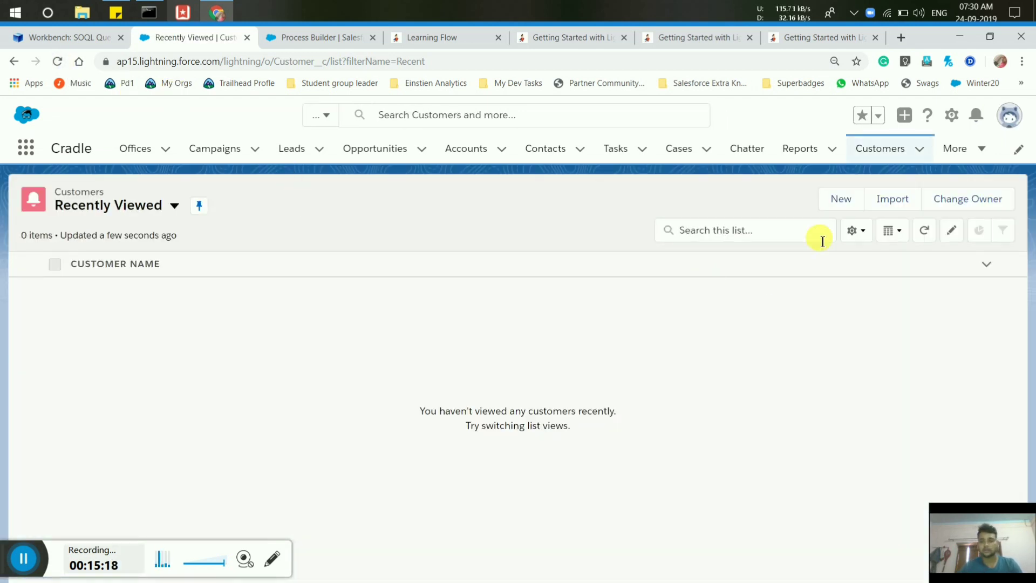
left_click(829, 204)
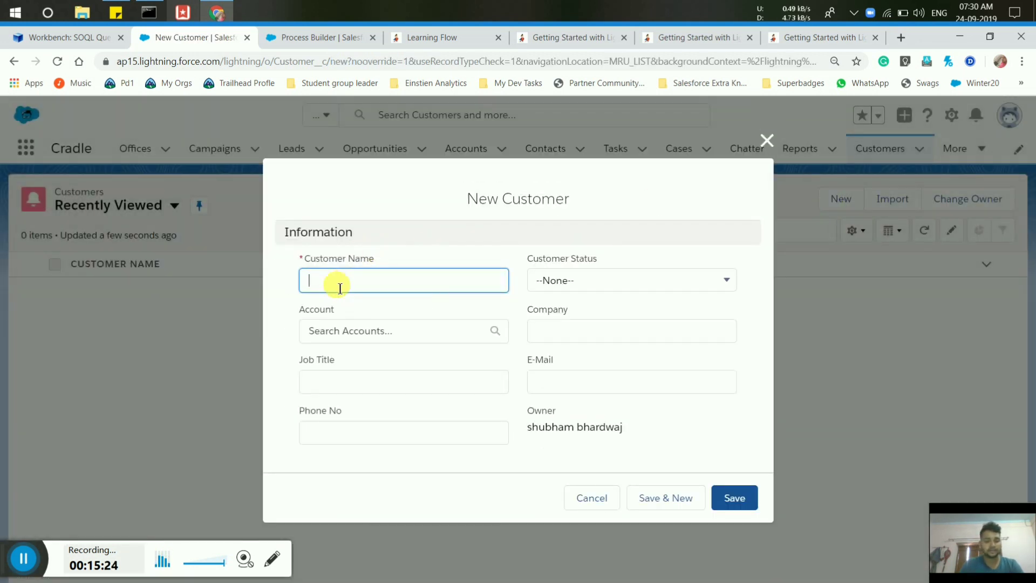
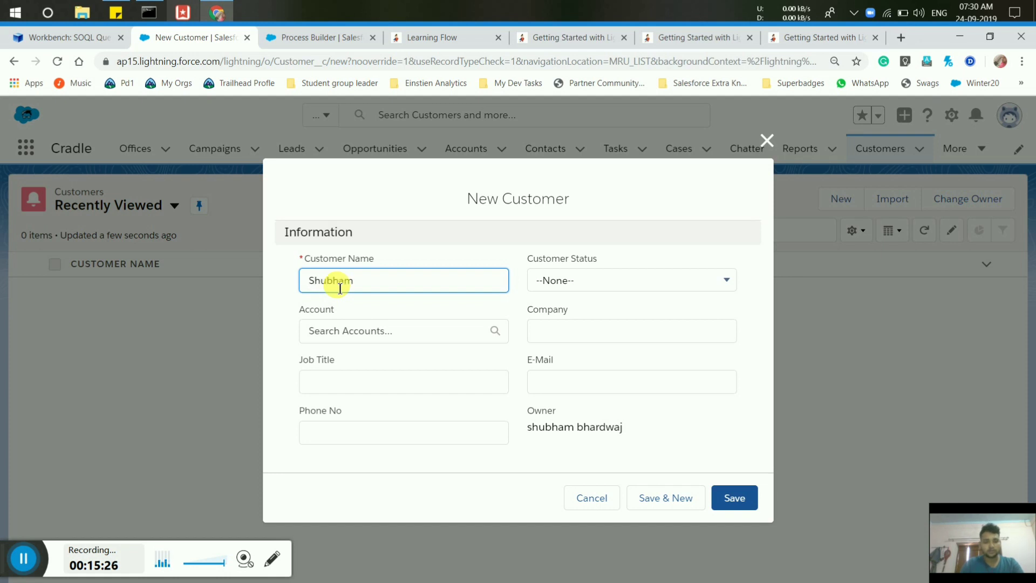
left_click(602, 279)
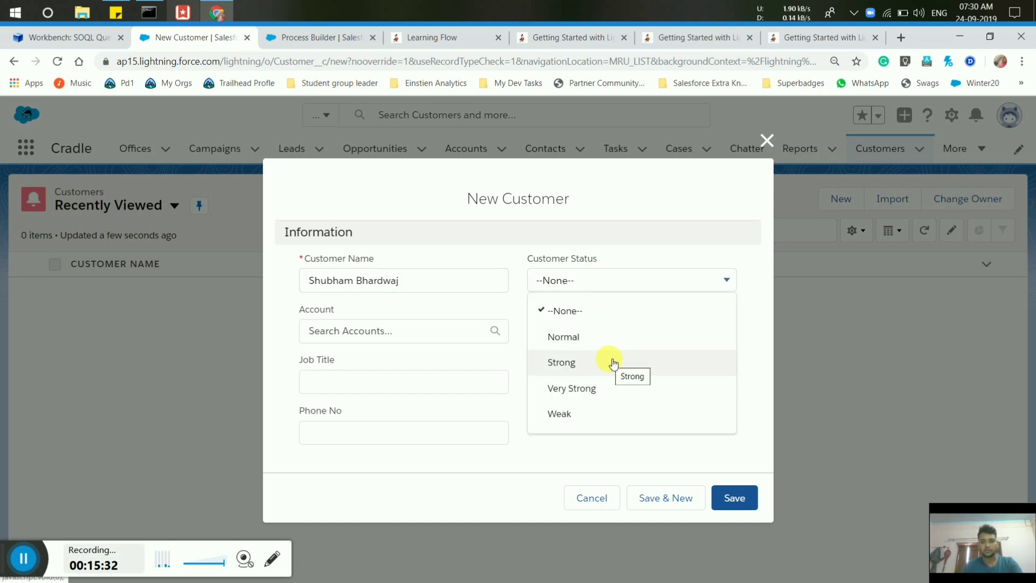
left_click(618, 392)
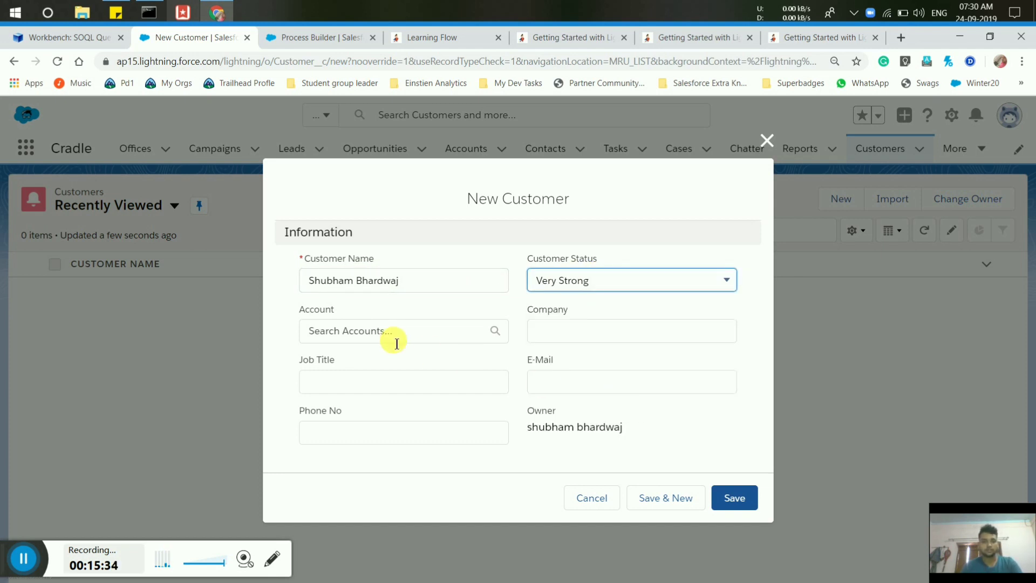
Enter company MIET, job title Salesforce Developer, the customer's e-mail and phone number, then save.
left_click(587, 340)
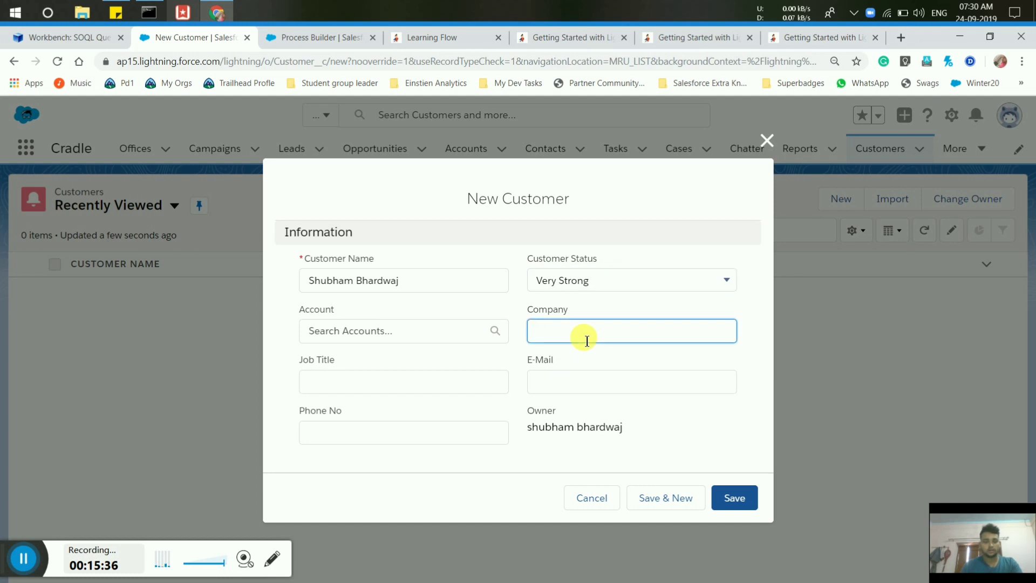
type("MIET")
left_click(441, 382)
type("S")
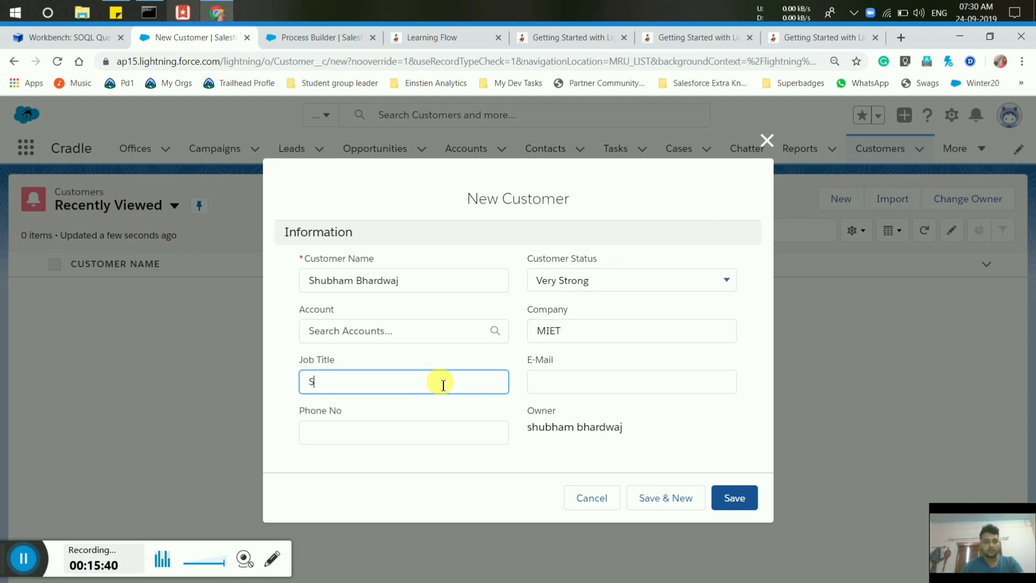
type("alesforce ")
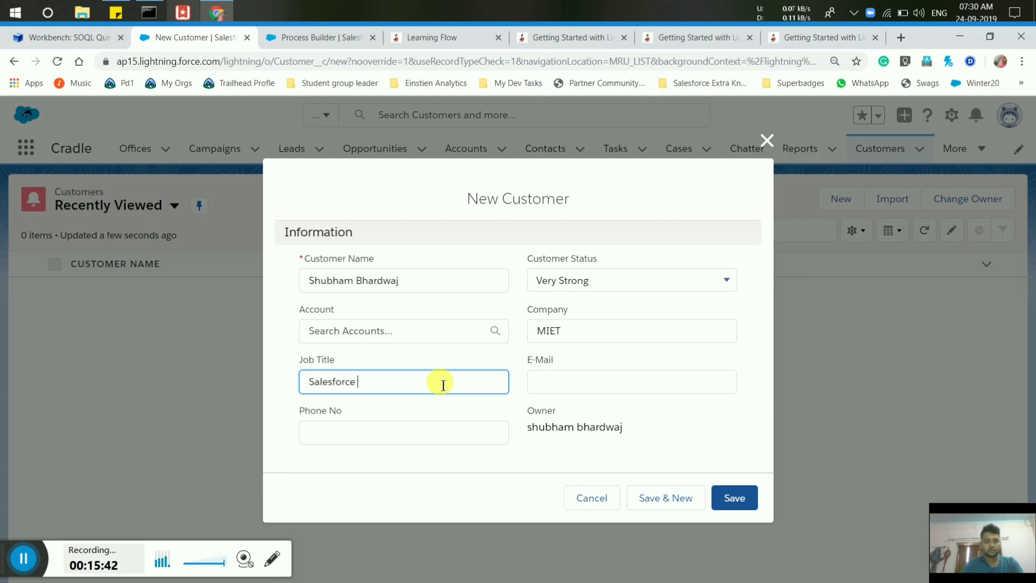
type("Devwloper")
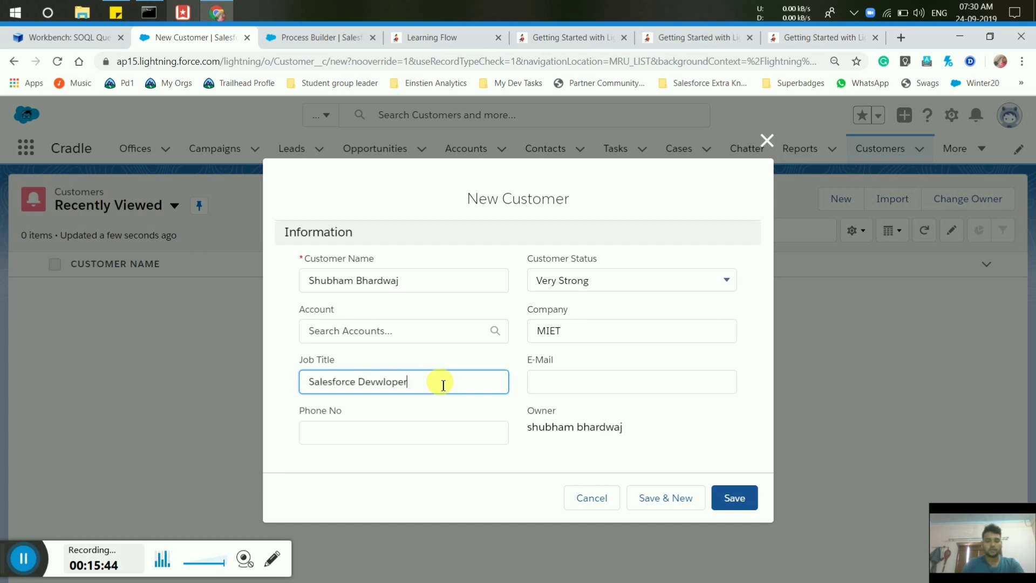
key("BackSpace")
key("BackSpace")
key("BackSpace")
key("BackSpace")
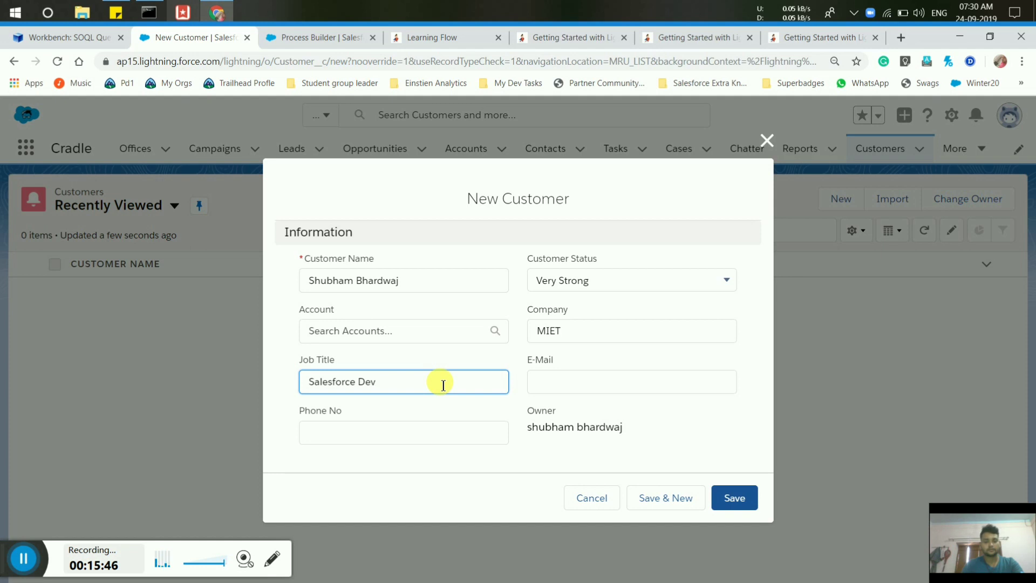
type("eloper")
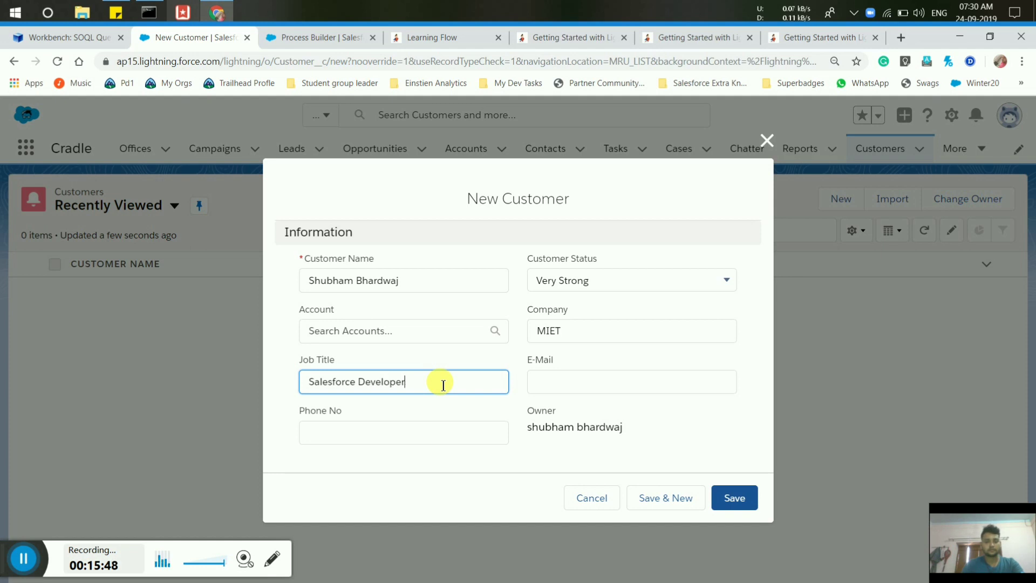
left_click(605, 394)
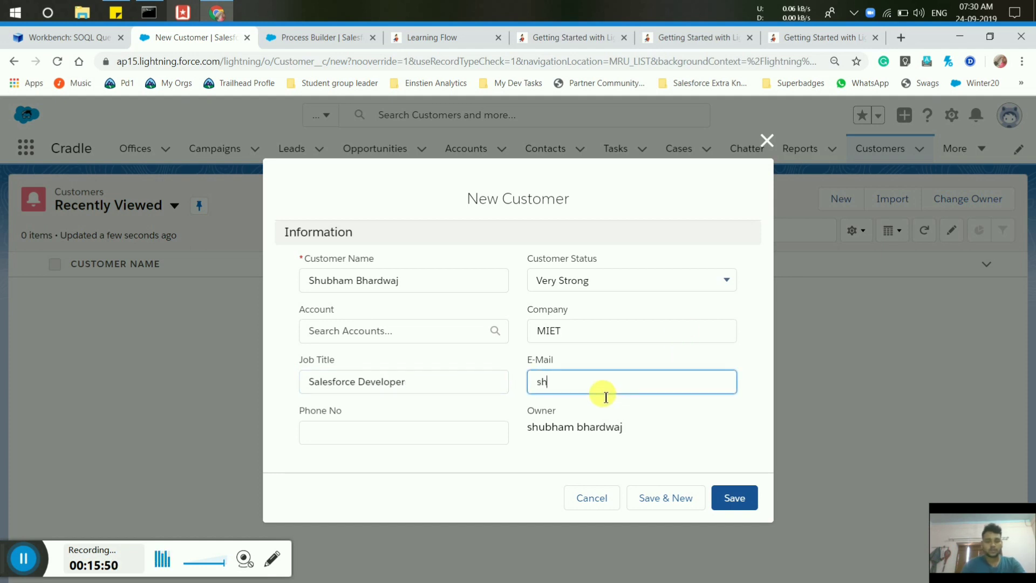
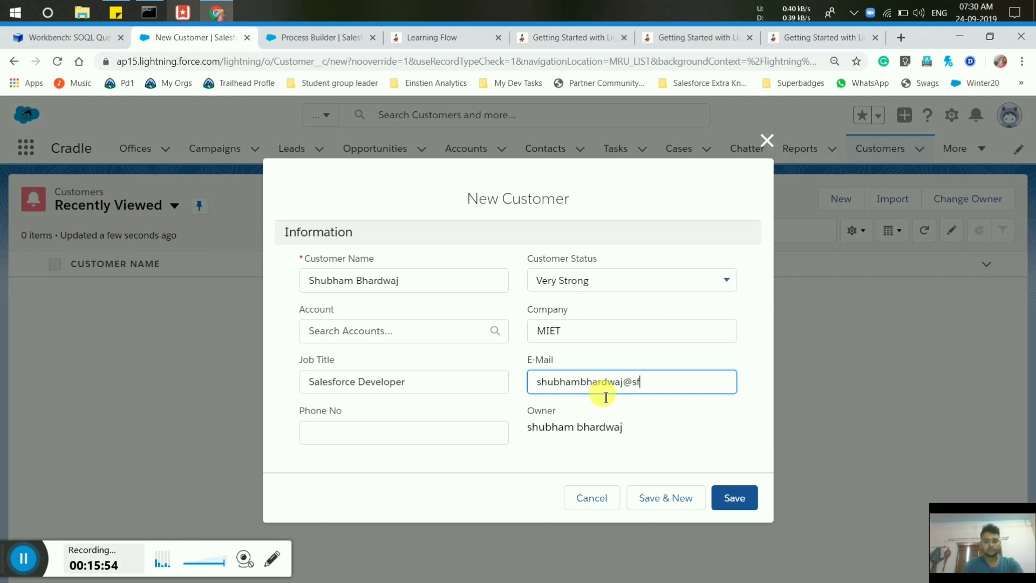
left_click(408, 432)
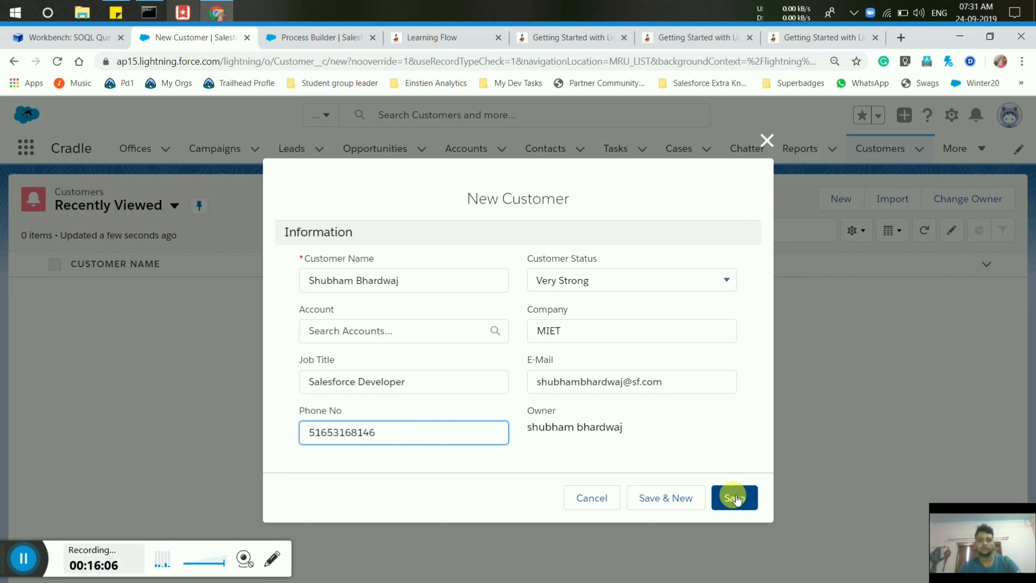
left_click(736, 500)
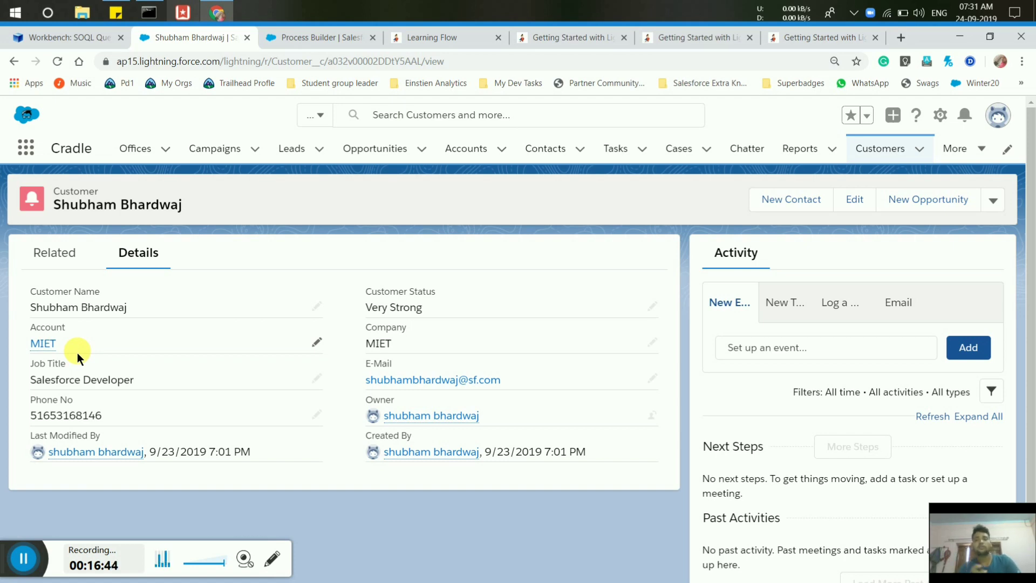
Go to the Contacts list to look for the new MIET contact.
left_click(540, 154)
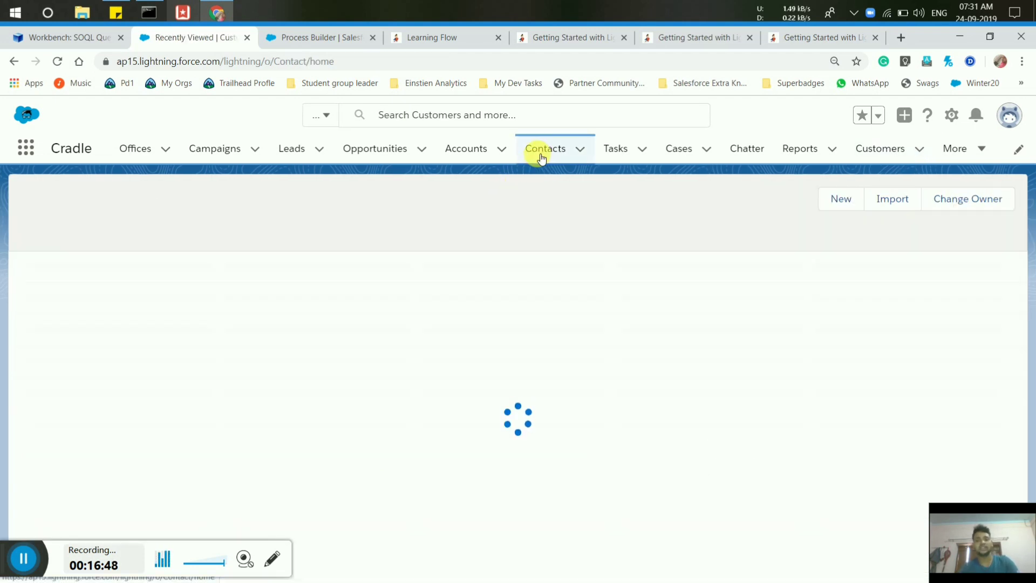